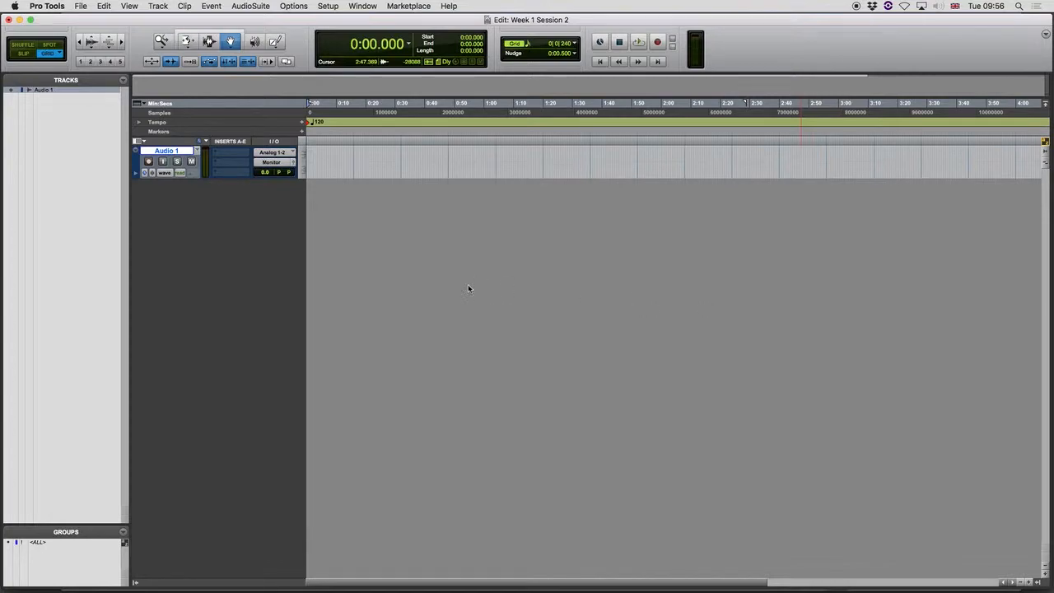
Delete the Audio 1 track from the session.
{"action": "right_click", "coordinate": [168, 152]}
{"action": "left_click", "coordinate": [216, 315]}
Switch to the Word notes, highlight the Pro Tools Session 2 requirements in the set-up table, and return to Pro Tools.
{"action": "key", "text": "super+Tab"}
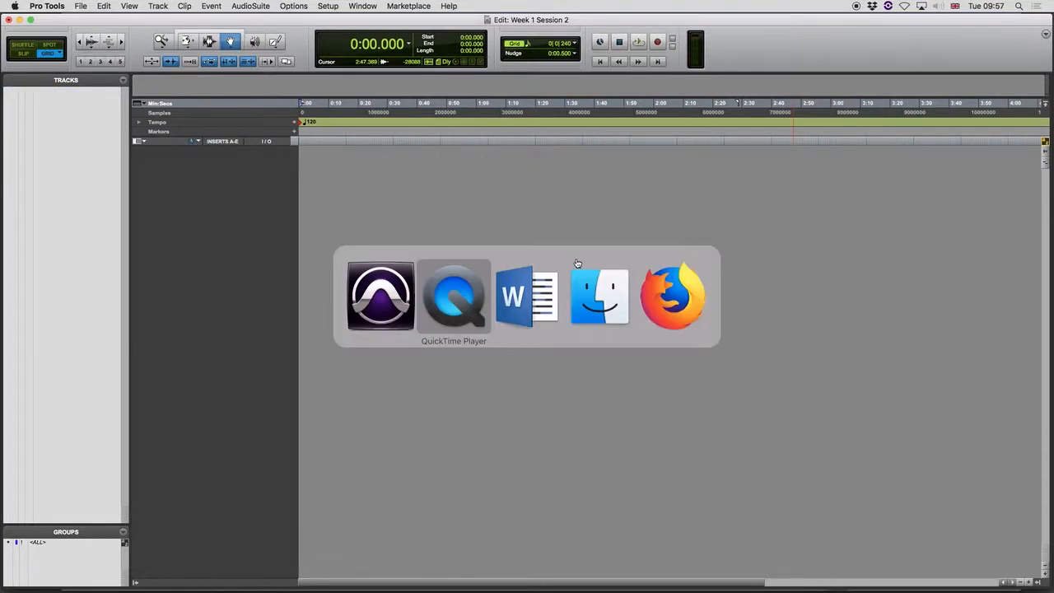
{"action": "key", "text": "super+Tab"}
{"action": "left_click_drag", "start_coordinate": [551, 192], "coordinate": [784, 308]}
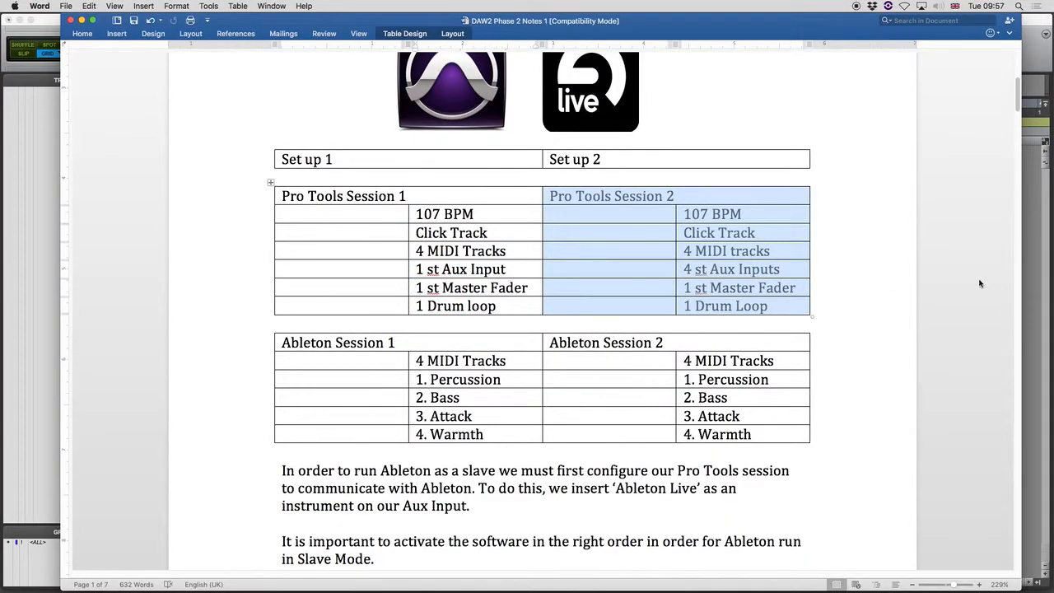
{"action": "left_click", "coordinate": [1031, 258]}
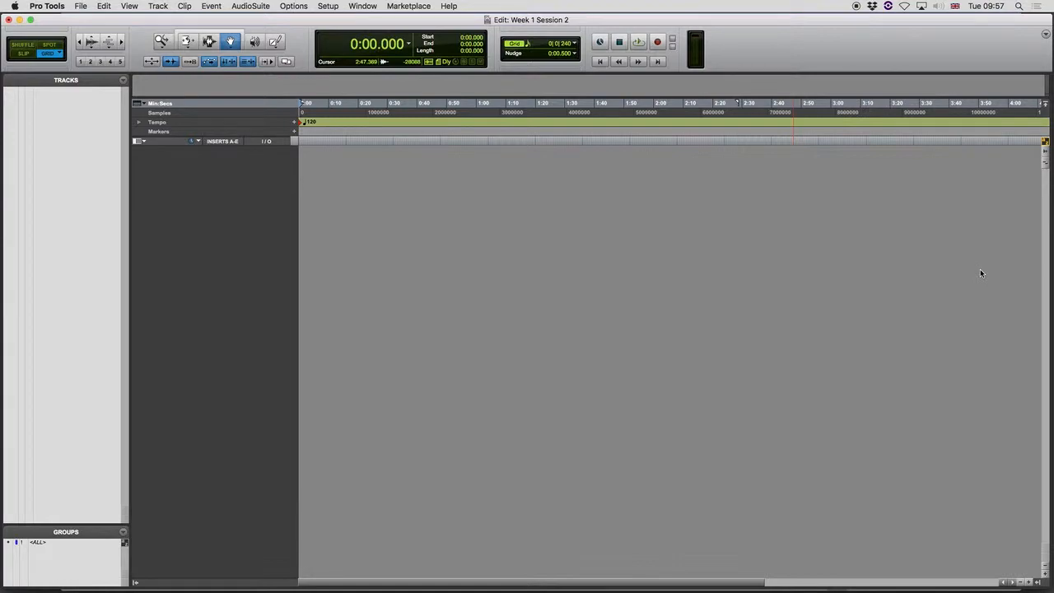
{"action": "key", "text": "alt+2"}
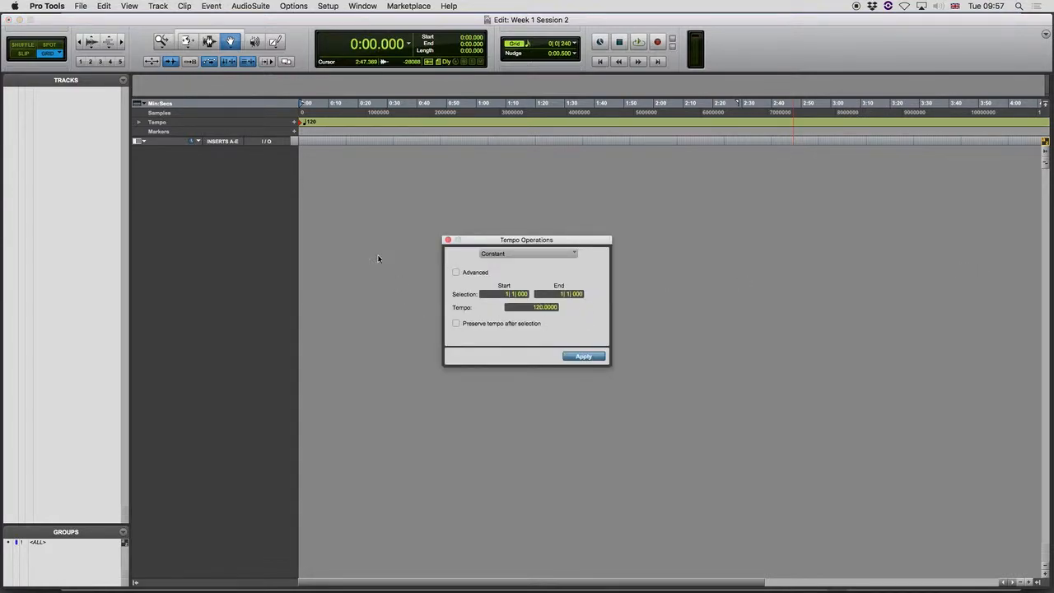
{"action": "left_click", "coordinate": [447, 241]}
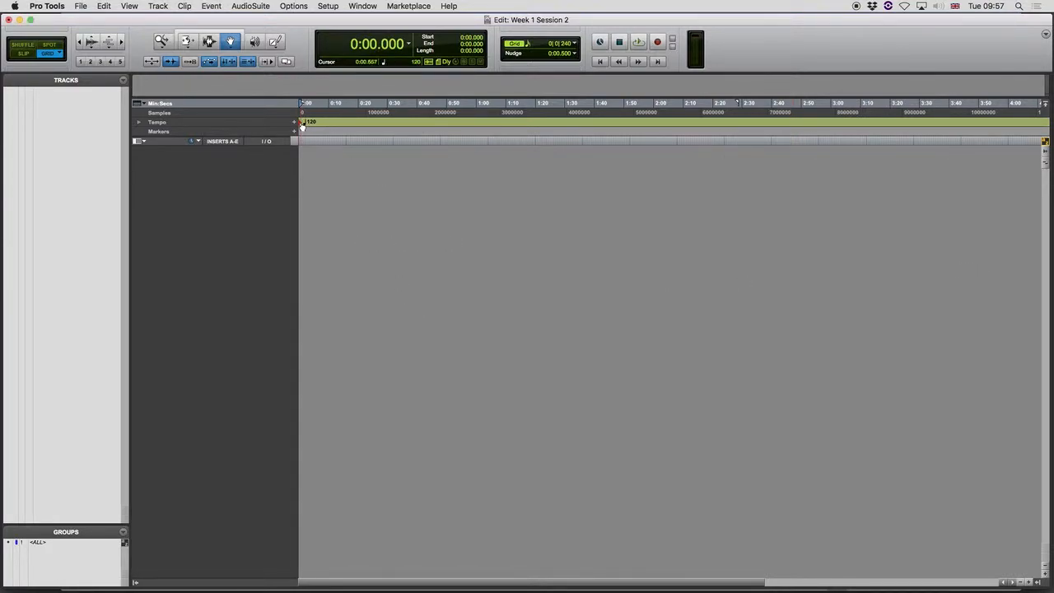
{"action": "double_click", "coordinate": [303, 122]}
{"action": "left_click", "coordinate": [504, 264]}
{"action": "double_click", "coordinate": [295, 123]}
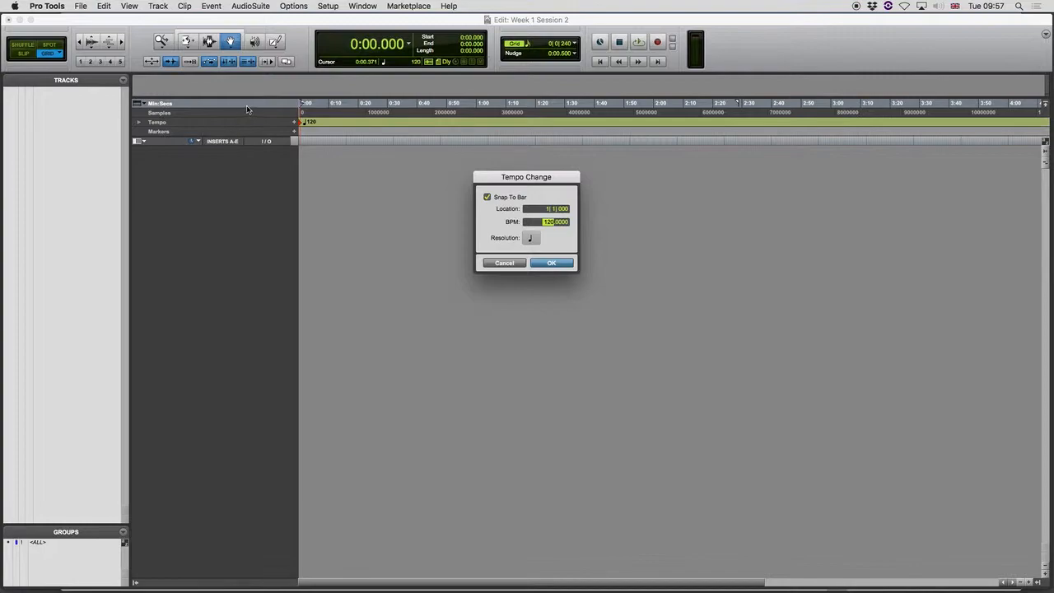
{"action": "left_click", "coordinate": [508, 265]}
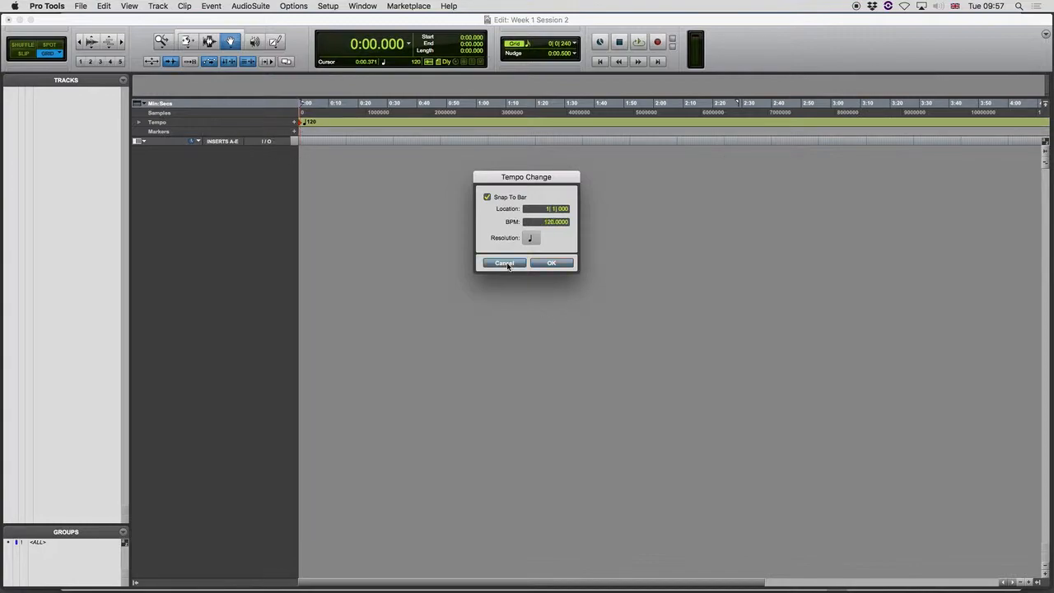
Apply a constant session tempo of 107 BPM from the start using the Tempo Operations window.
{"action": "left_click", "coordinate": [260, 7]}
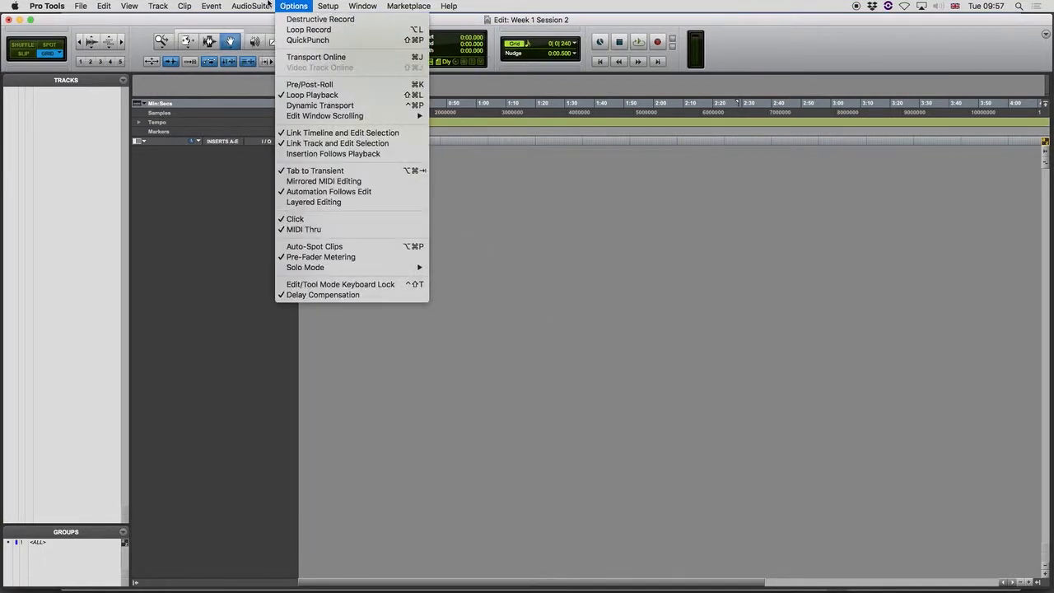
{"action": "mouse_move", "coordinate": [303, 29]}
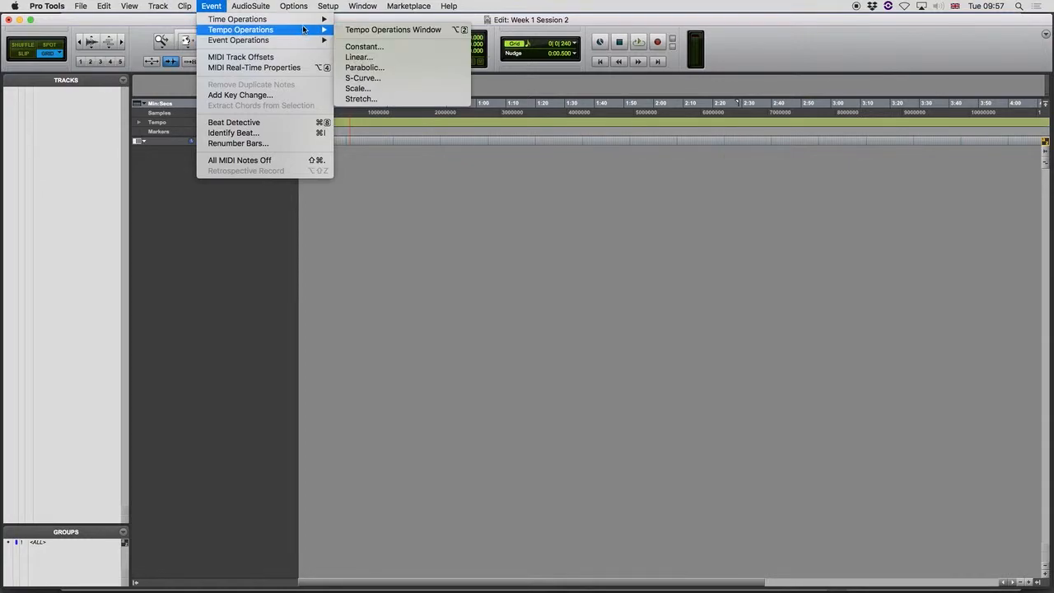
{"action": "left_click", "coordinate": [399, 32]}
{"action": "left_click", "coordinate": [537, 308]}
{"action": "type", "text": "107"}
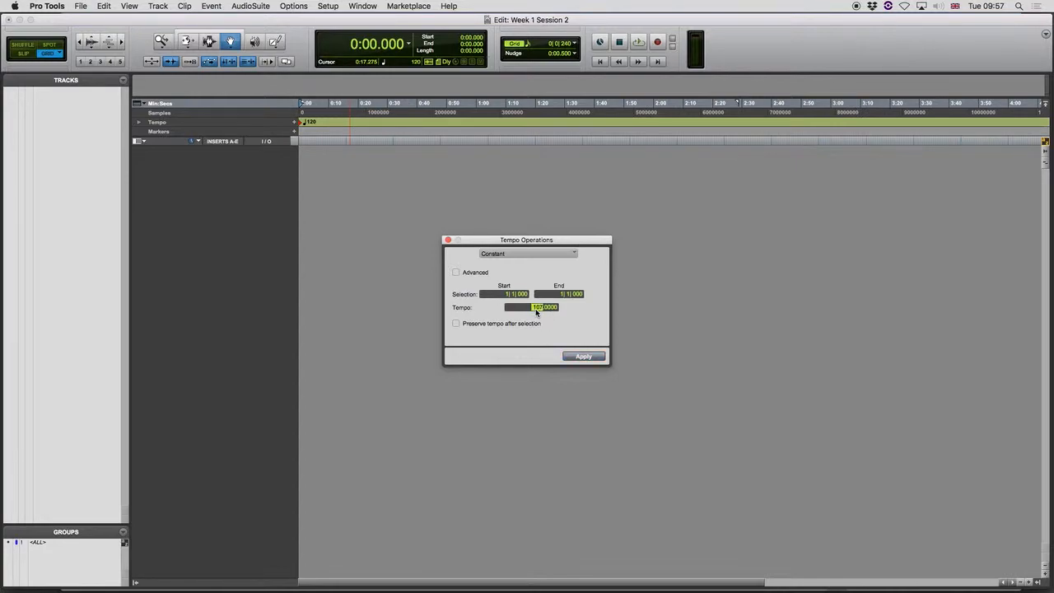
{"action": "key", "text": "Return"}
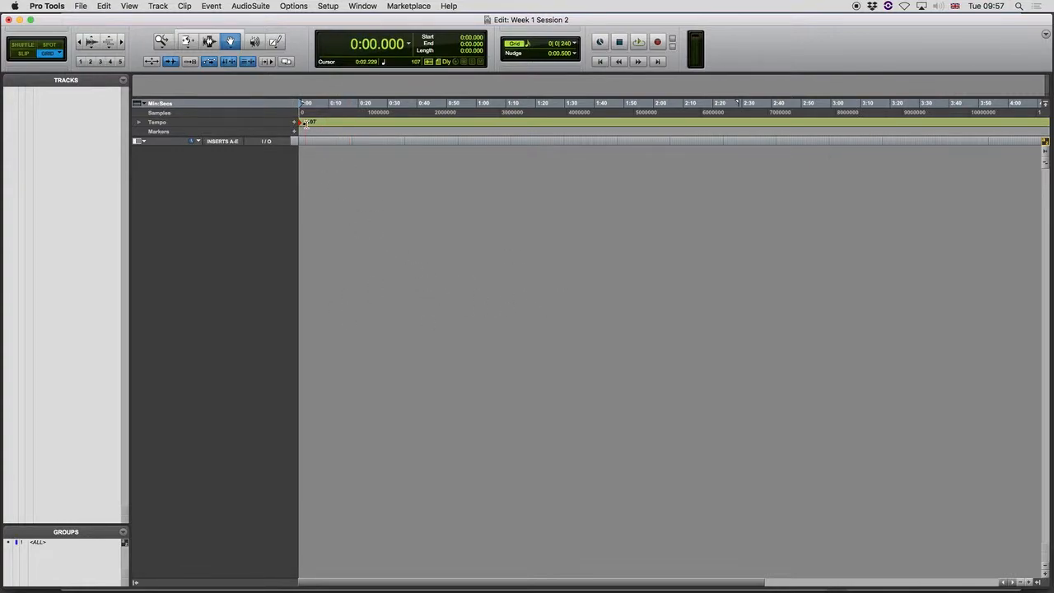
Create a click track in the session.
{"action": "left_click", "coordinate": [161, 6]}
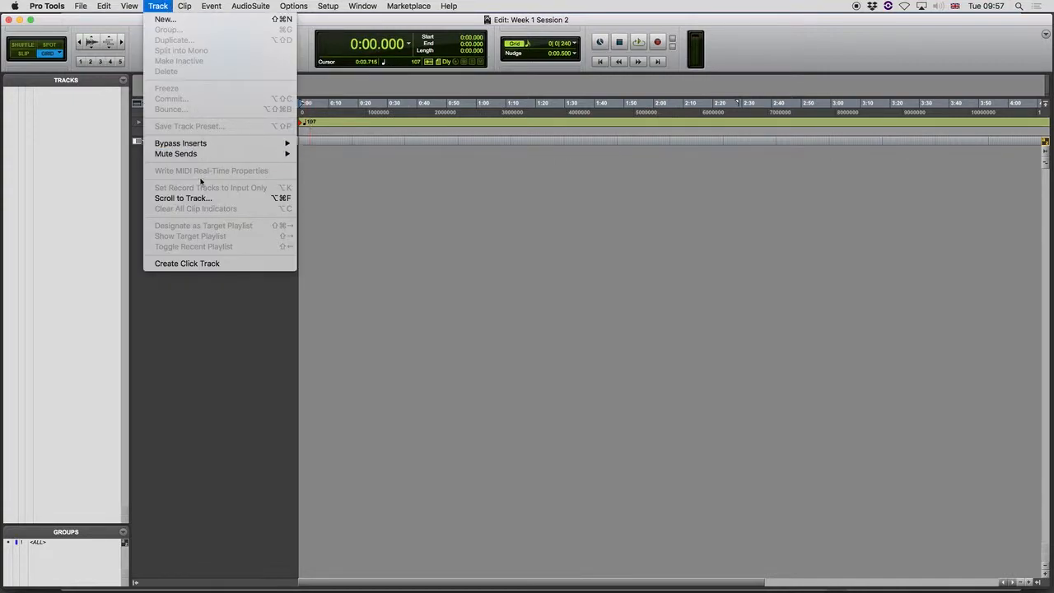
{"action": "left_click", "coordinate": [218, 264]}
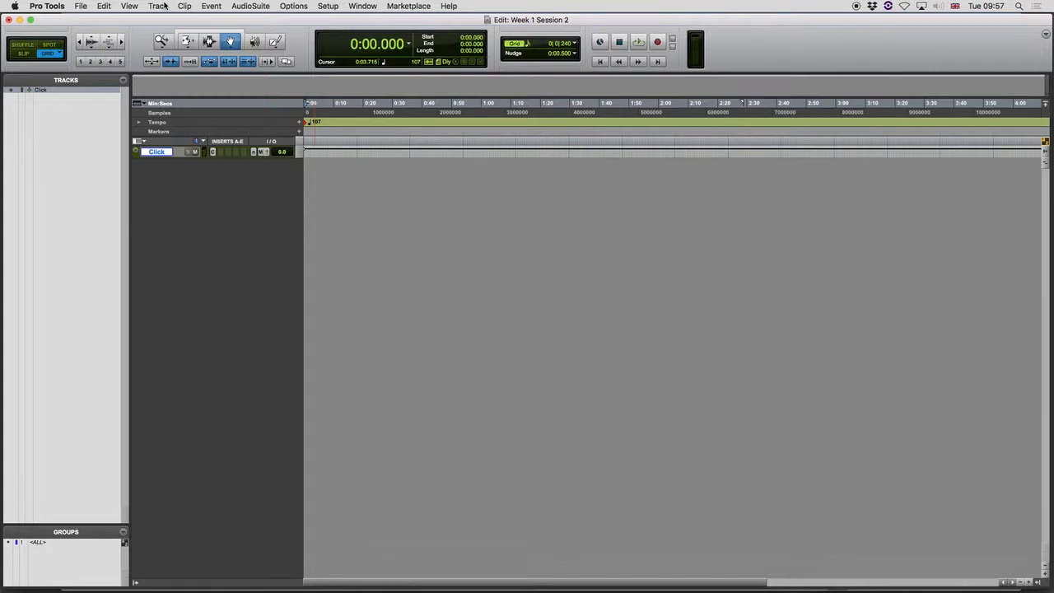
Start a New Tracks definition with four MIDI tracks.
{"action": "key", "text": "shift+super+n"}
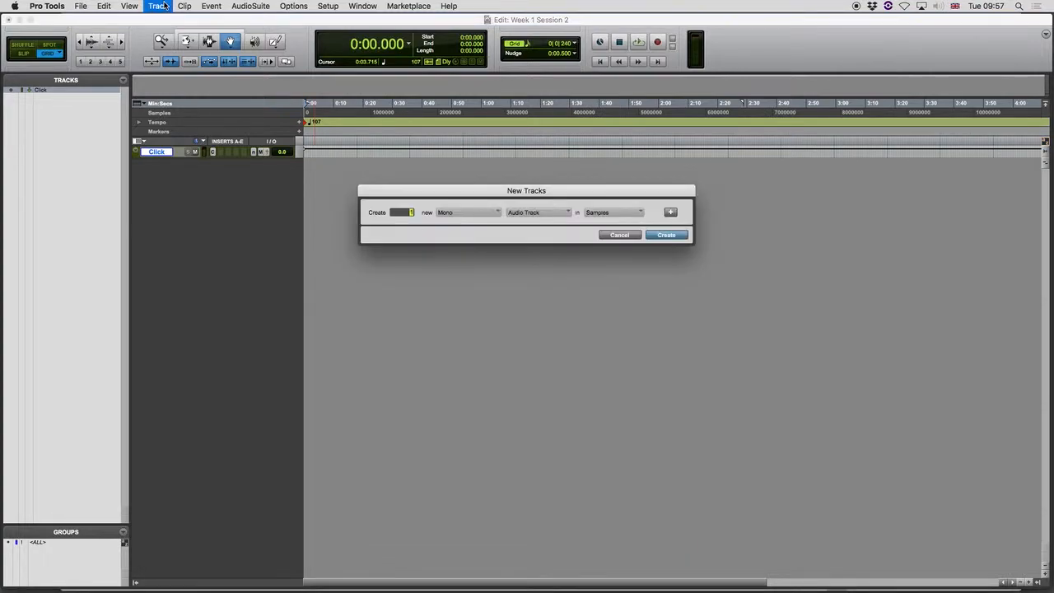
{"action": "left_click", "coordinate": [614, 237]}
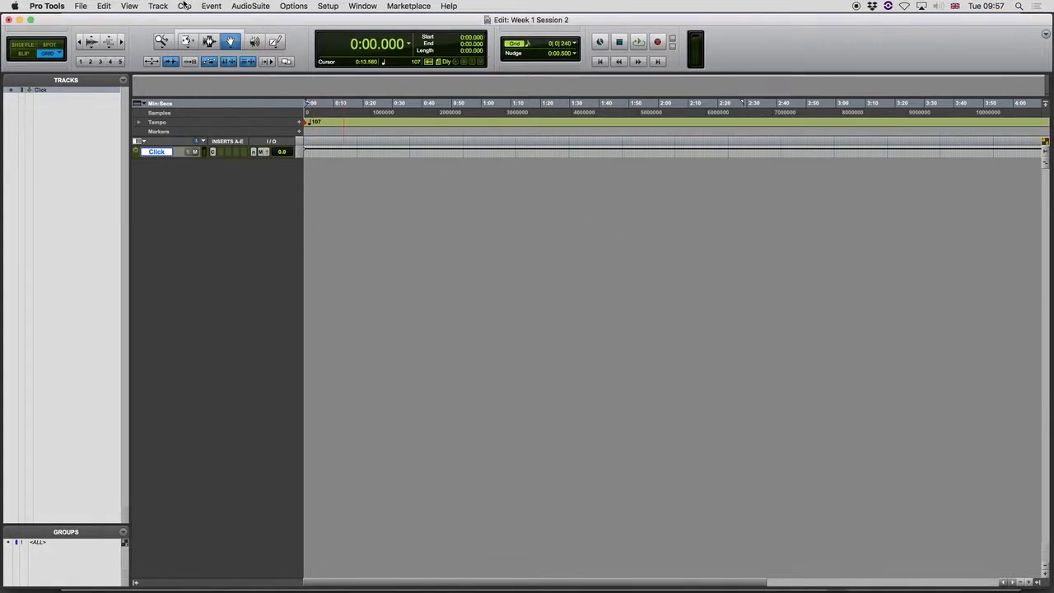
{"action": "left_click", "coordinate": [157, 6]}
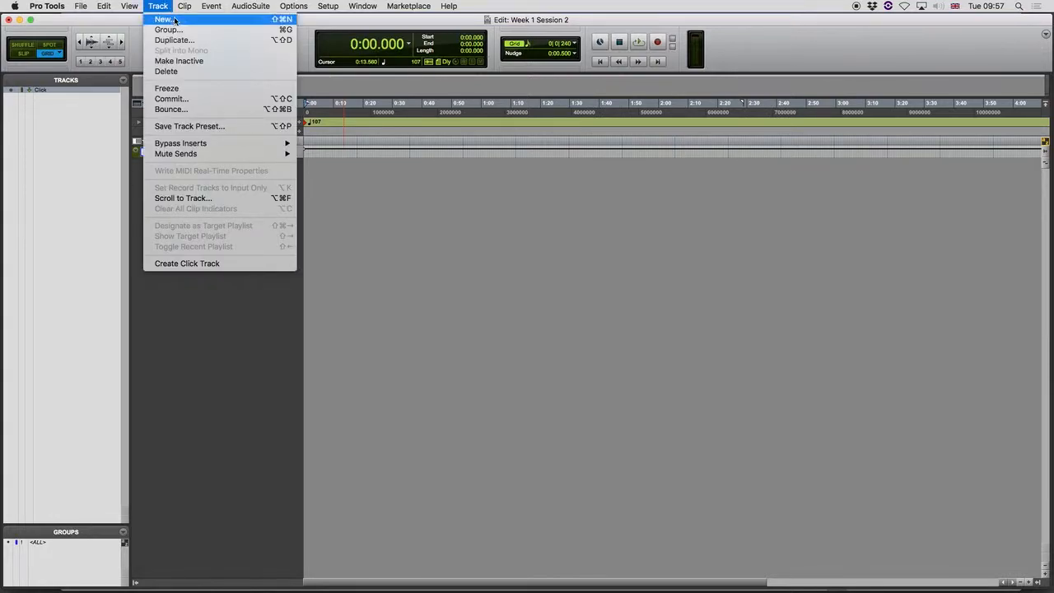
{"action": "left_click", "coordinate": [169, 18]}
{"action": "left_click_drag", "start_coordinate": [477, 192], "coordinate": [592, 218]}
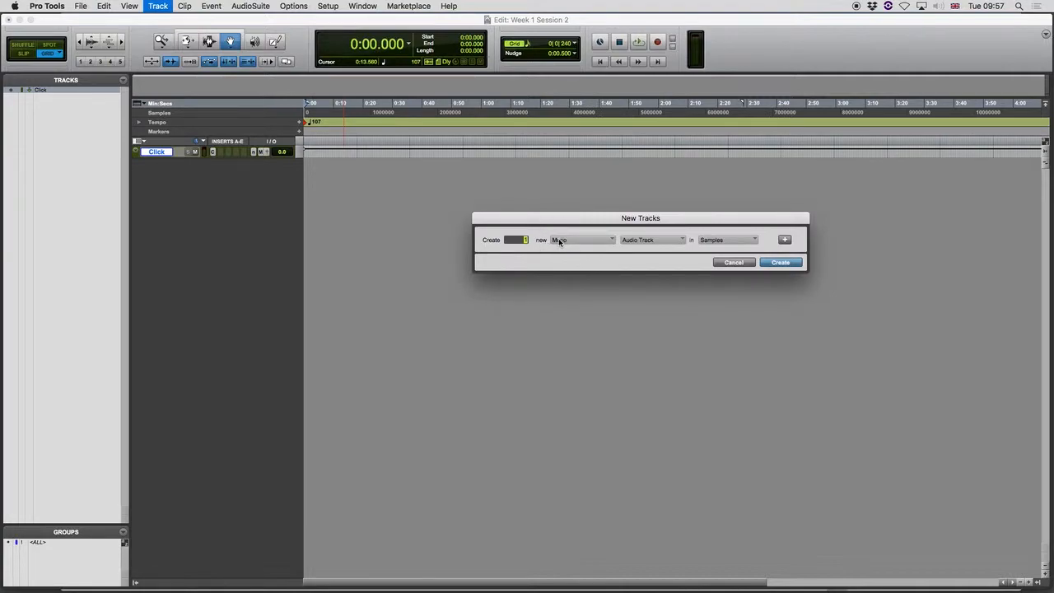
{"action": "left_click", "coordinate": [561, 241]}
{"action": "left_click", "coordinate": [642, 239]}
{"action": "left_click", "coordinate": [640, 240]}
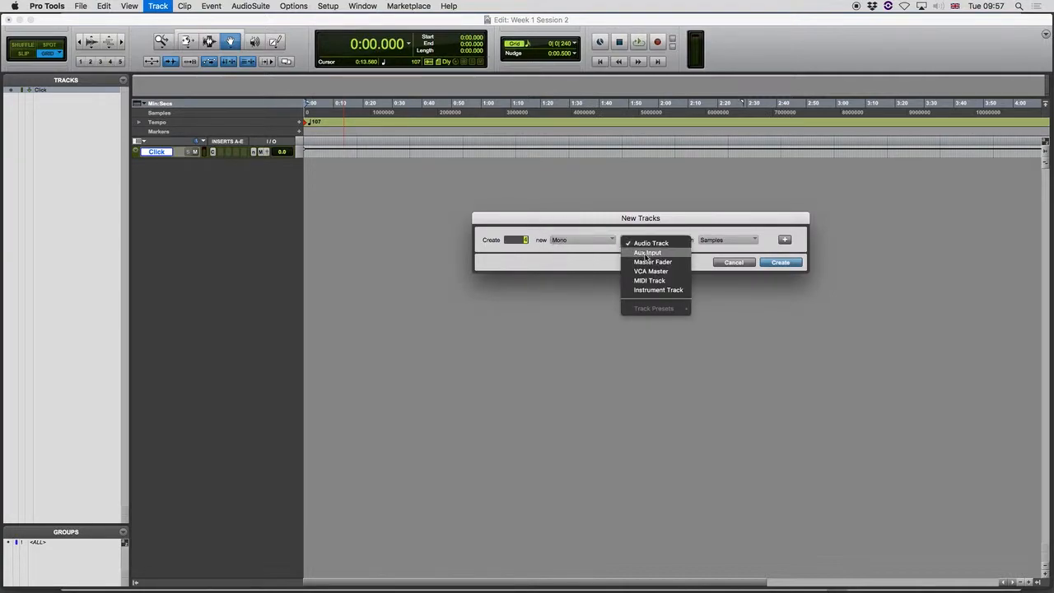
{"action": "left_click", "coordinate": [649, 280]}
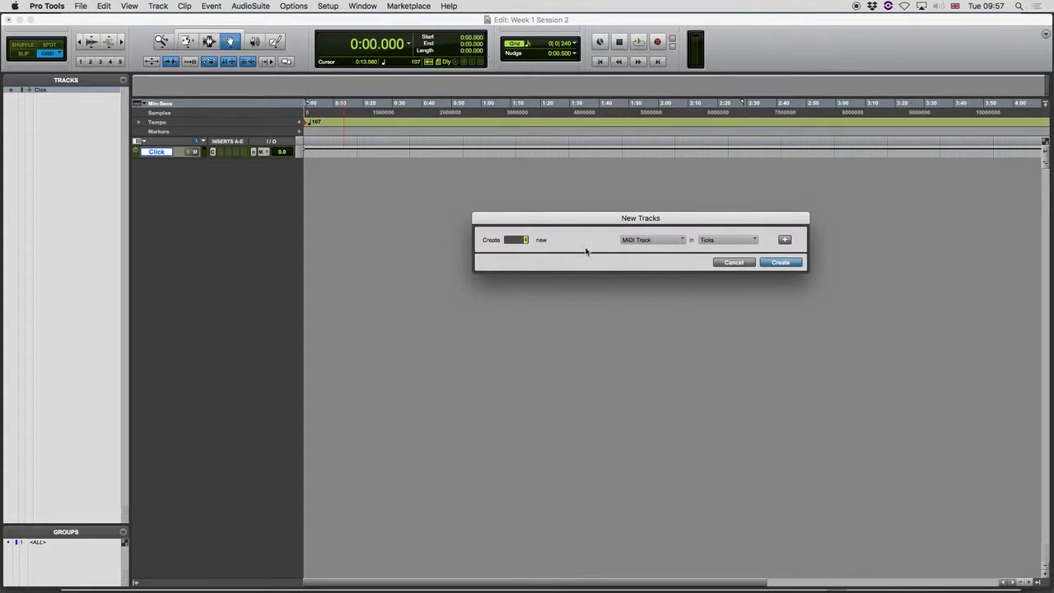
Add a second entry to the New Tracks definition for four stereo Aux Input tracks.
{"action": "left_click", "coordinate": [784, 239]}
{"action": "type", "text": "4"}
{"action": "left_click", "coordinate": [577, 258]}
{"action": "left_click", "coordinate": [577, 270]}
{"action": "left_click", "coordinate": [647, 258]}
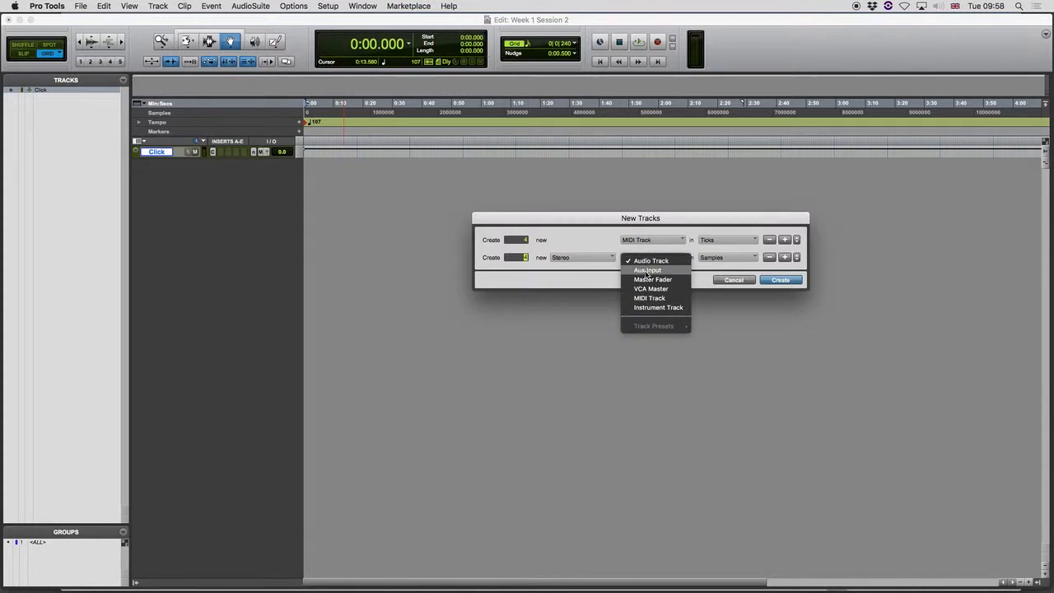
{"action": "left_click", "coordinate": [648, 270]}
Add a third entry for one stereo Master Fader, checking the Session 2 list in the Word notes, and create all the tracks.
{"action": "left_click", "coordinate": [785, 258]}
{"action": "key", "text": "super+Tab"}
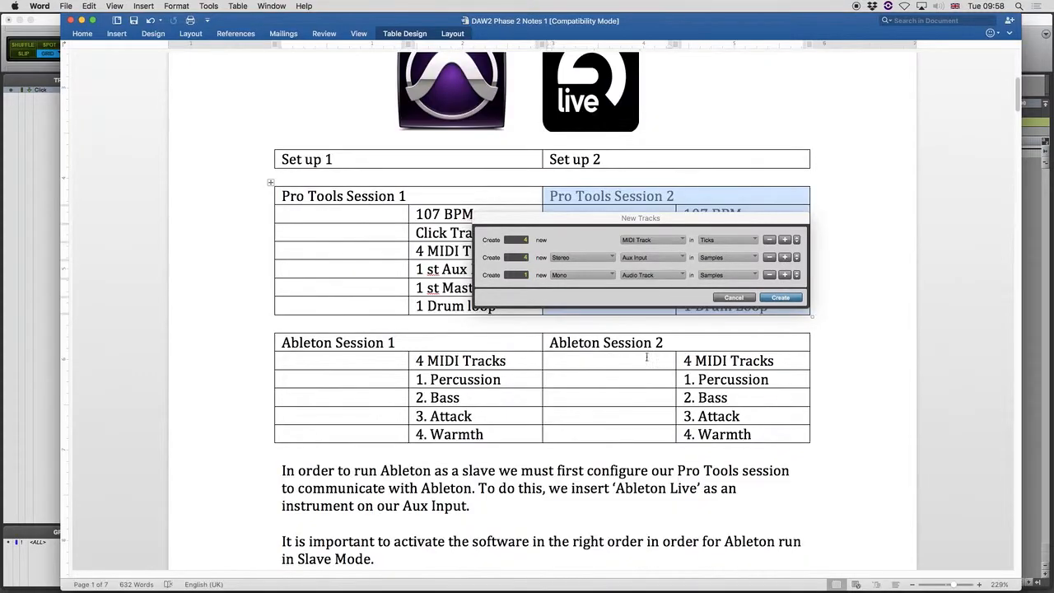
{"action": "left_click_drag", "start_coordinate": [574, 226], "coordinate": [344, 192]}
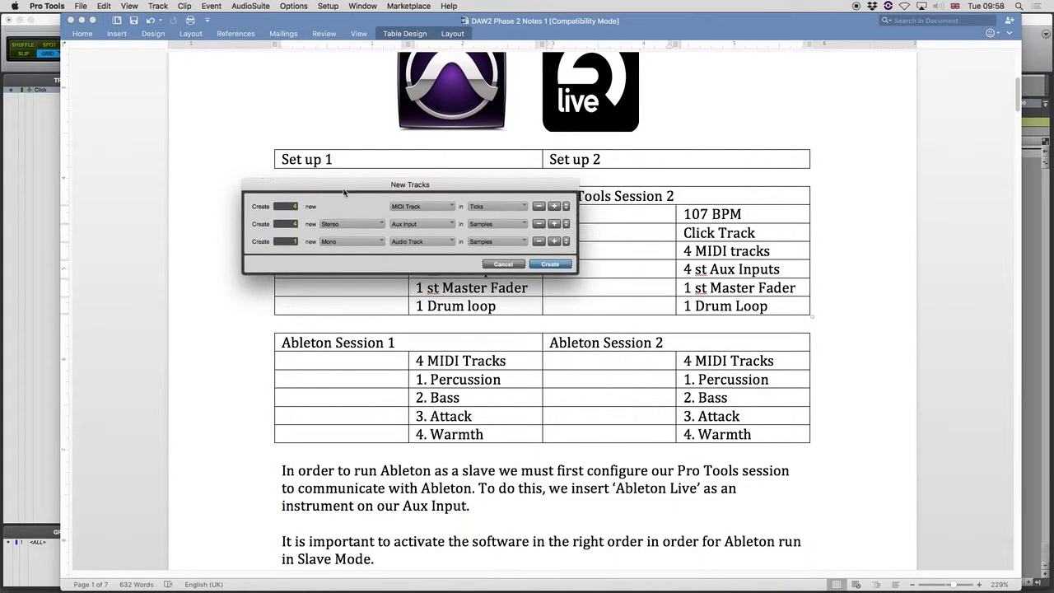
{"action": "left_click", "coordinate": [614, 267]}
{"action": "key", "text": "super+Tab"}
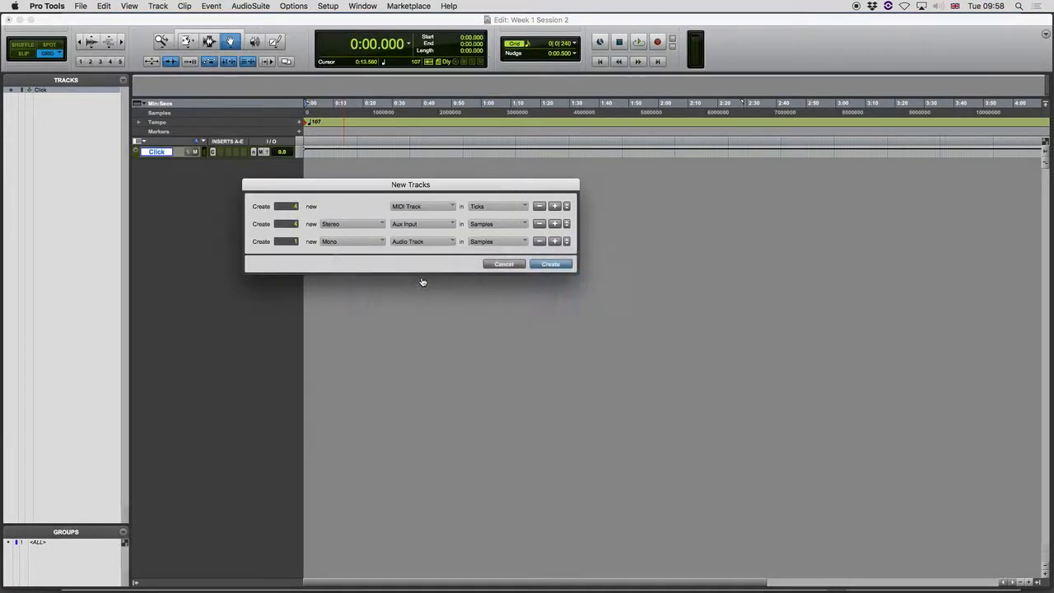
{"action": "left_click", "coordinate": [362, 242]}
{"action": "left_click", "coordinate": [358, 255]}
{"action": "left_click", "coordinate": [421, 242]}
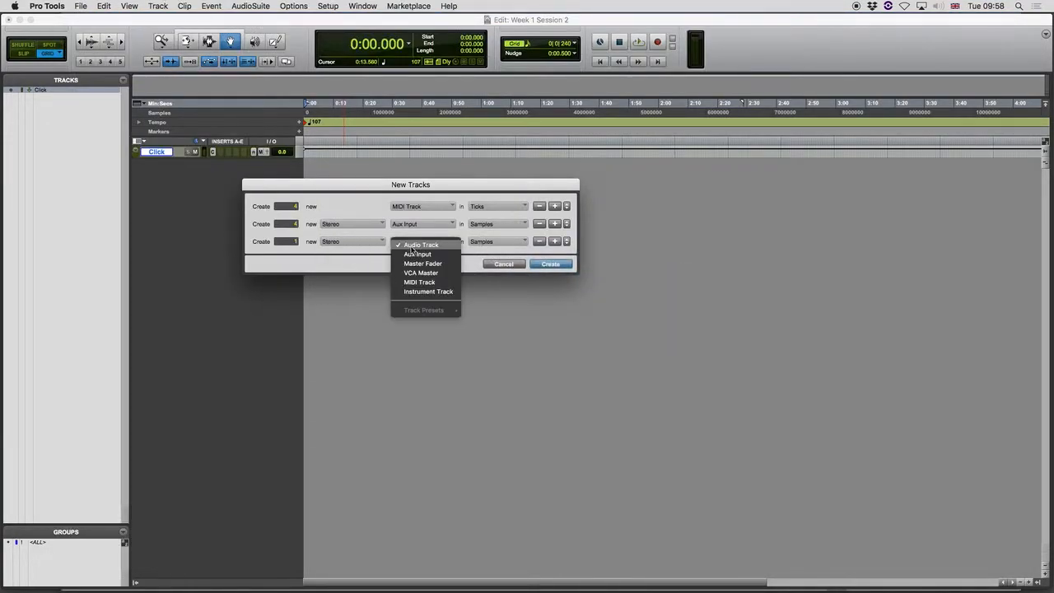
{"action": "left_click", "coordinate": [420, 262]}
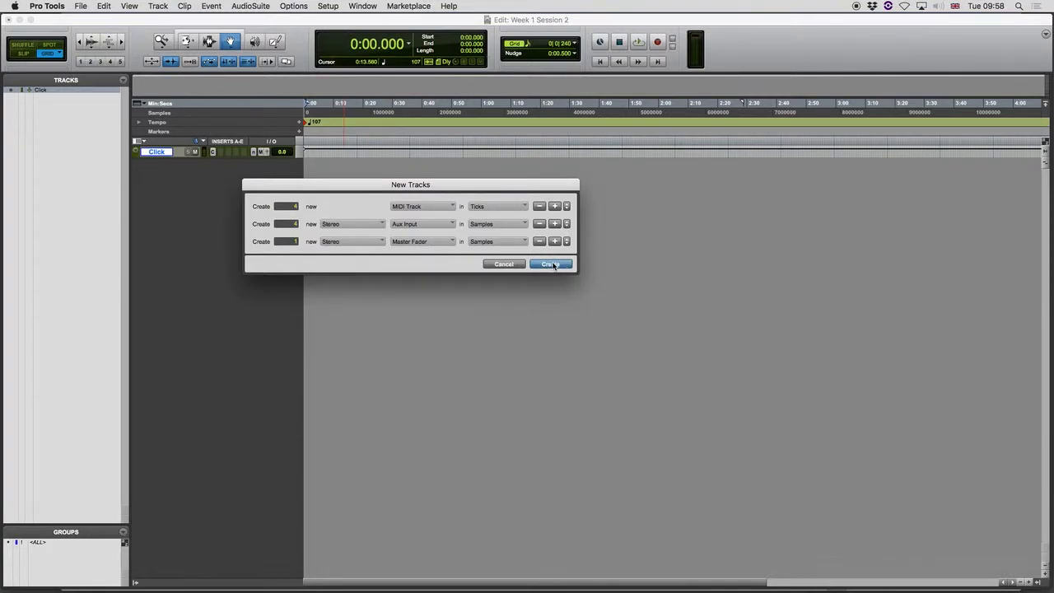
{"action": "left_click", "coordinate": [539, 265]}
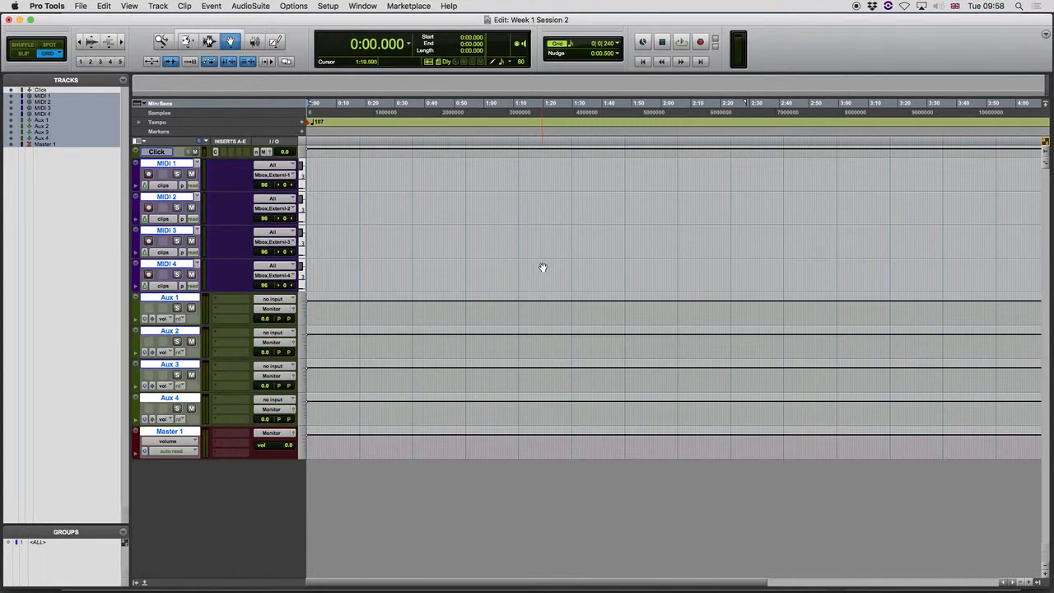
Switch to the Word notes, highlight the 1 Drum Loop entry under Pro Tools Session 2, and return to Pro Tools.
{"action": "key", "text": "super+Tab"}
{"action": "left_click_drag", "start_coordinate": [767, 307], "coordinate": [683, 306]}
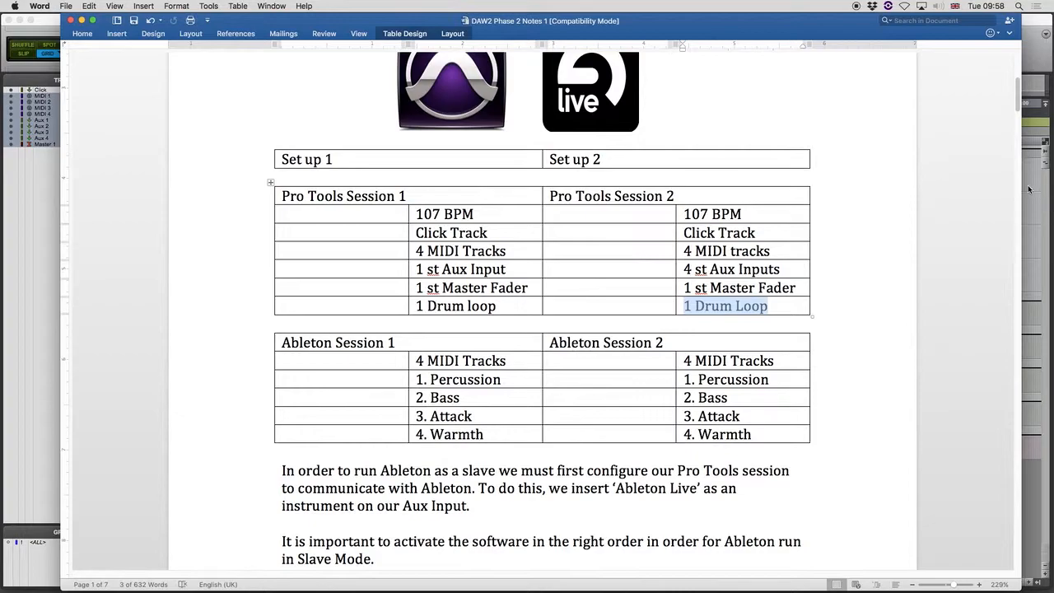
{"action": "left_click", "coordinate": [1028, 189]}
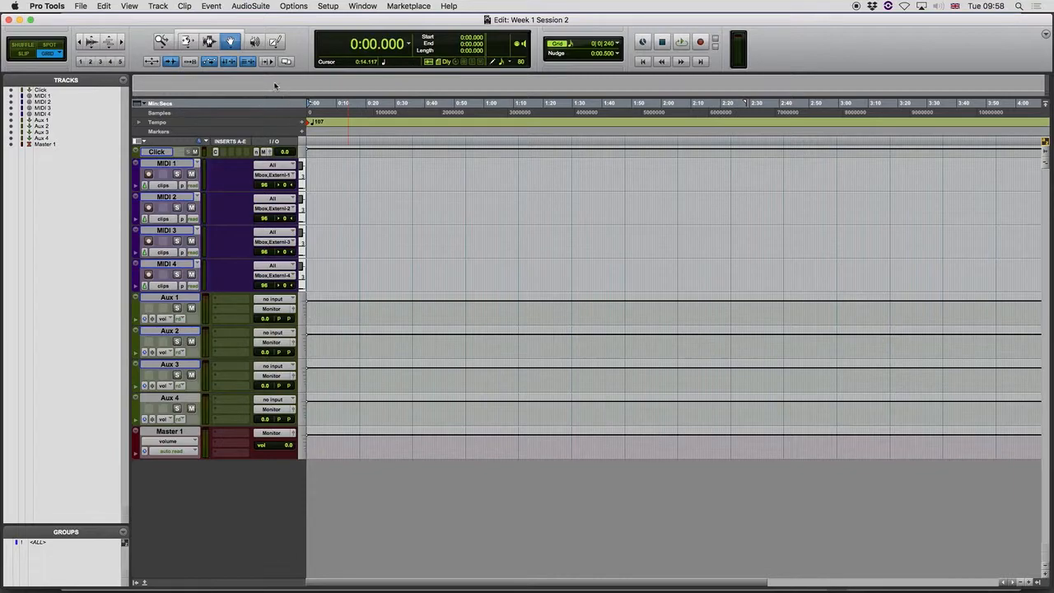
Start an audio import and browse through Audio Loops and SFX, R&B Funk Soul and Drums to the R&B Drums folder's files.
{"action": "left_click", "coordinate": [81, 6]}
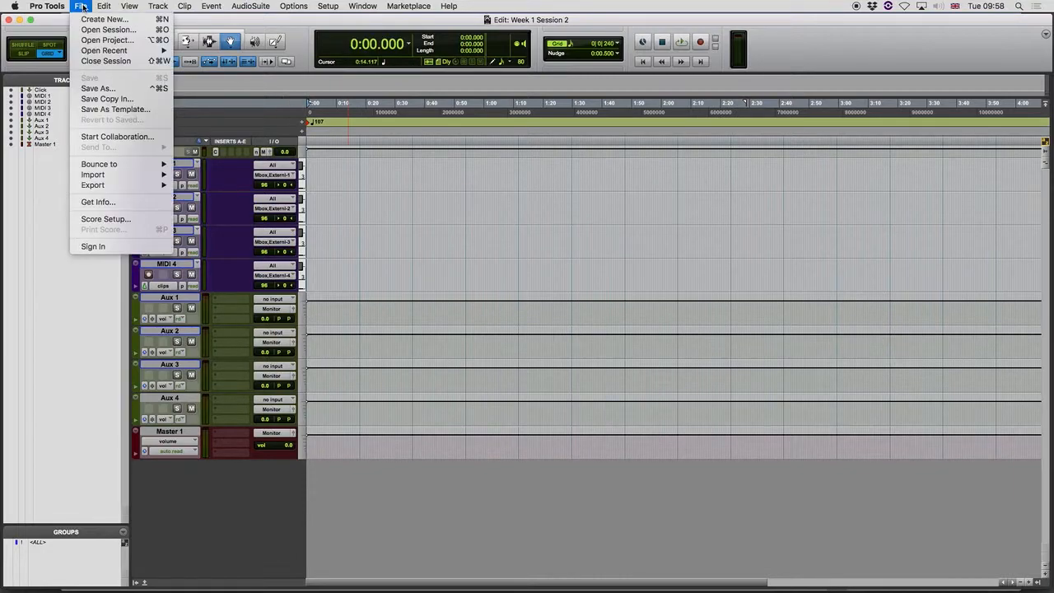
{"action": "mouse_move", "coordinate": [152, 175]}
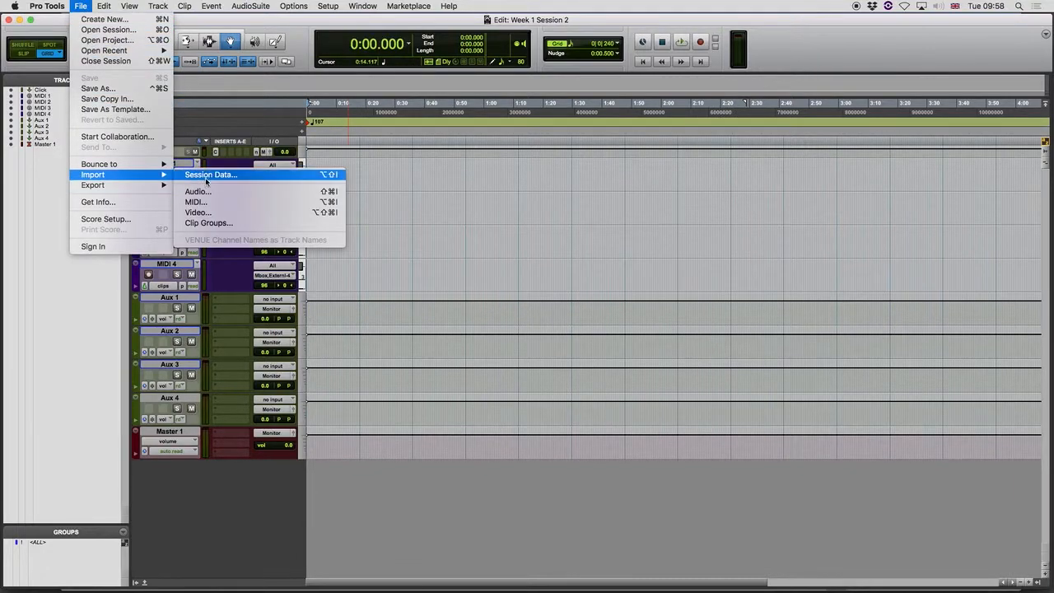
{"action": "left_click", "coordinate": [203, 192]}
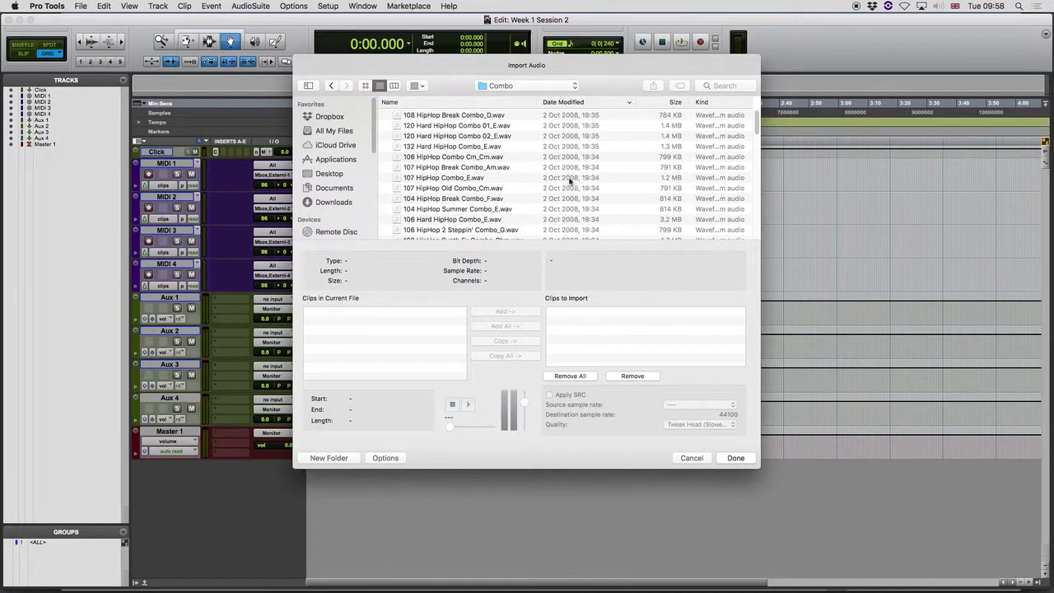
{"action": "left_click", "coordinate": [329, 174]}
{"action": "scroll", "coordinate": [501, 195], "scroll_direction": "down", "scroll_amount": 5}
{"action": "double_click", "coordinate": [436, 151]}
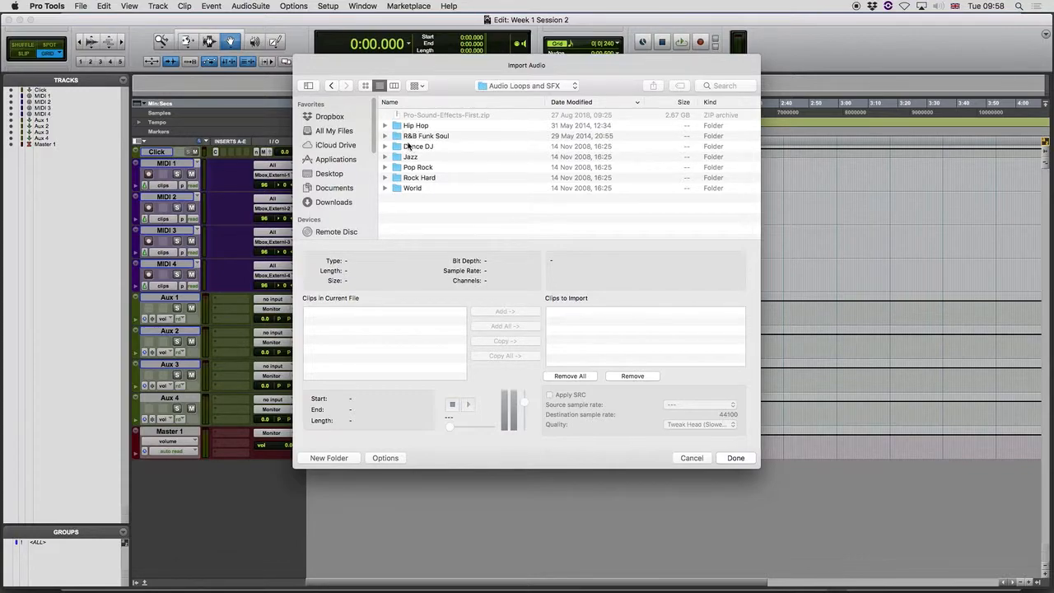
{"action": "left_click", "coordinate": [385, 136]}
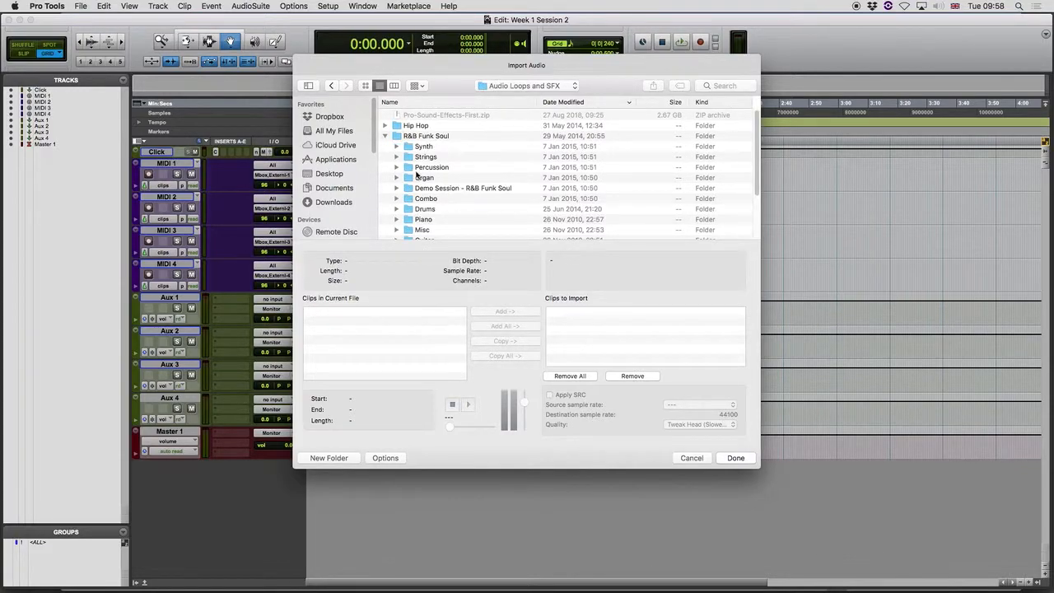
{"action": "double_click", "coordinate": [430, 209]}
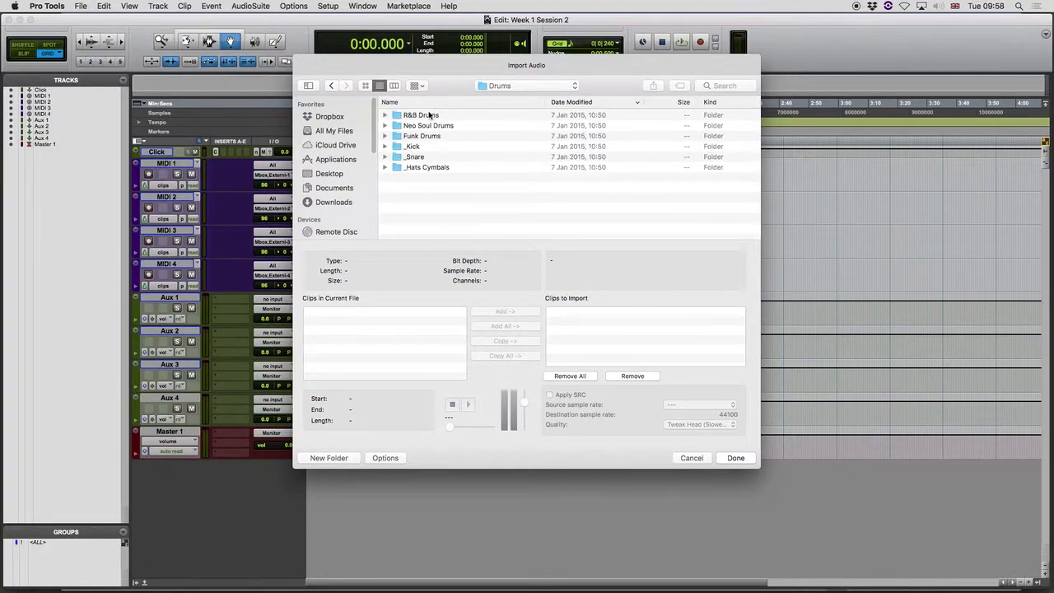
{"action": "left_click", "coordinate": [385, 116]}
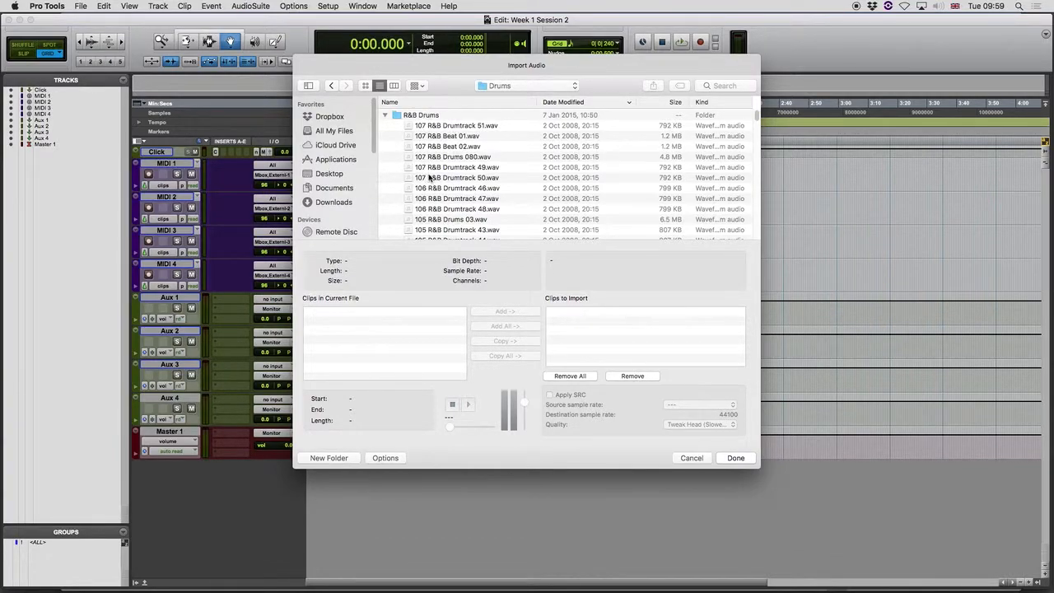
Audition the 107 BPM loops in the R&B Drums folder, from Drumtrack 51 through Beat 01, Beat 02, Drums 080, Drumtrack 49 and Drumtrack 50.
{"action": "left_click", "coordinate": [427, 126]}
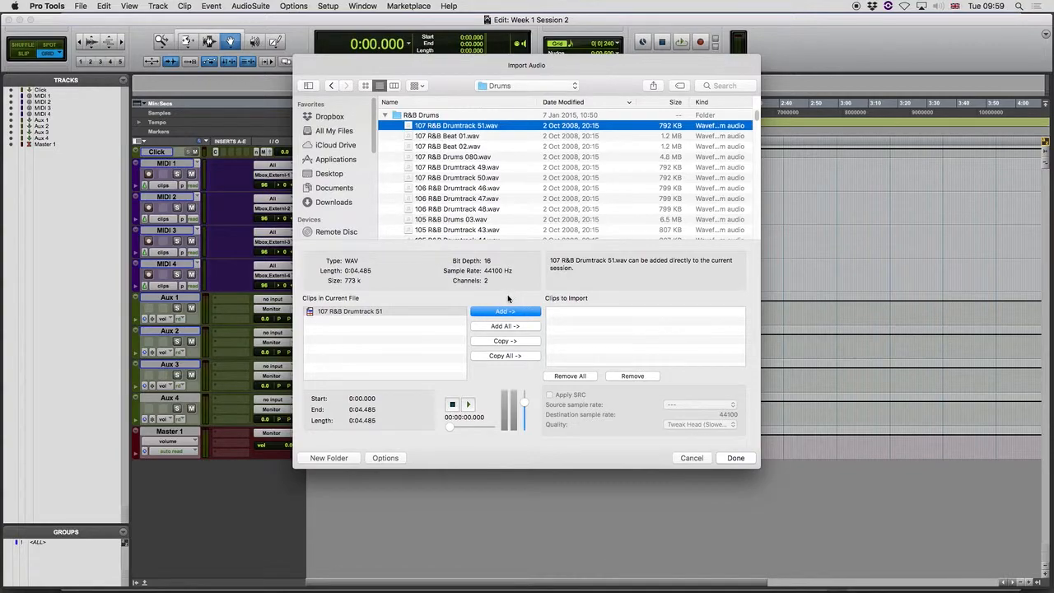
{"action": "left_click", "coordinate": [468, 404]}
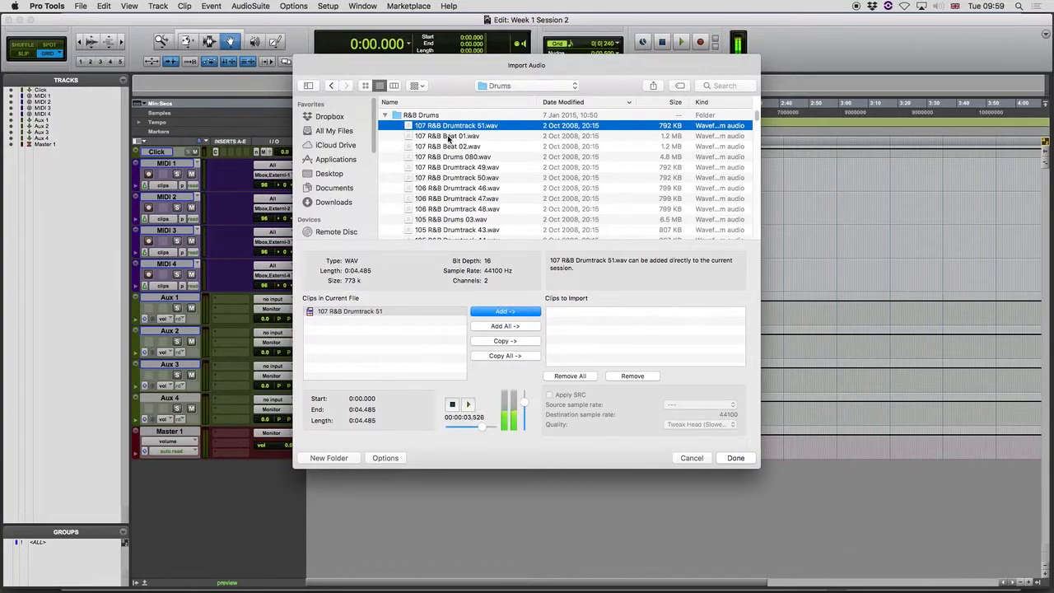
{"action": "left_click", "coordinate": [448, 136]}
{"action": "left_click", "coordinate": [454, 148]}
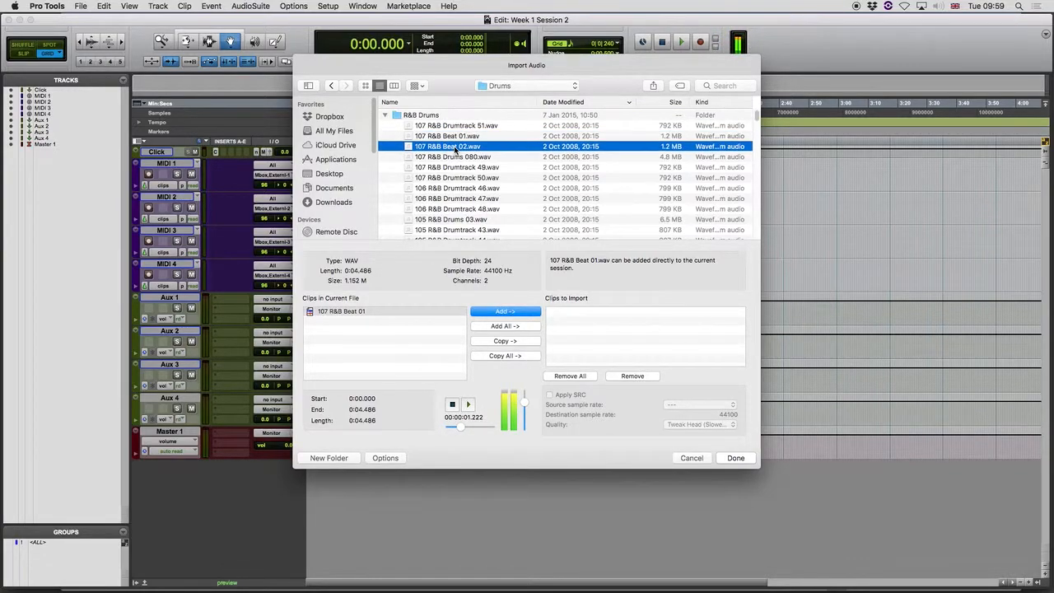
{"action": "left_click", "coordinate": [452, 157]}
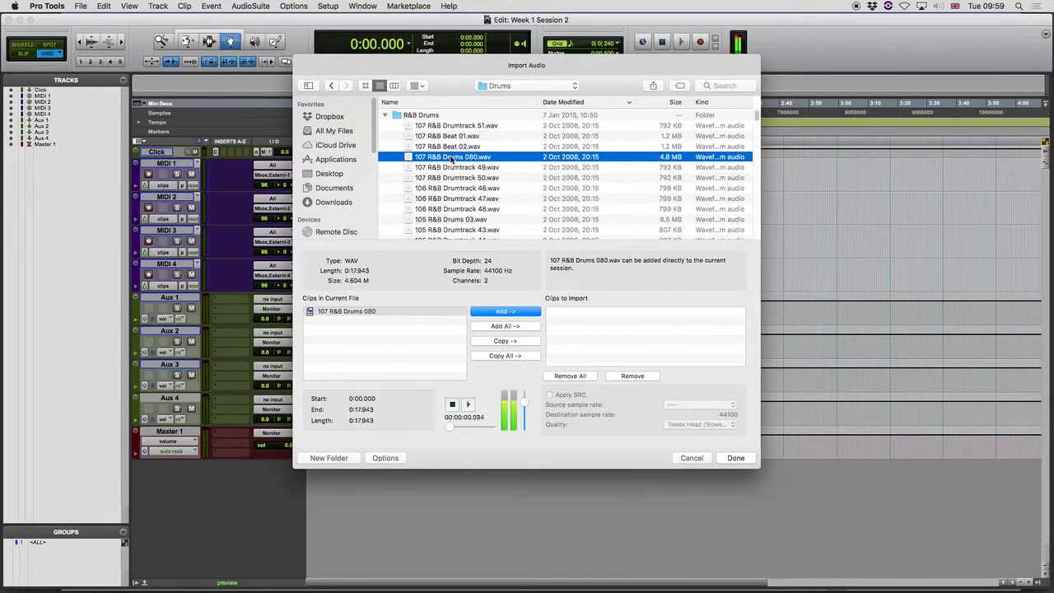
{"action": "left_click", "coordinate": [453, 168]}
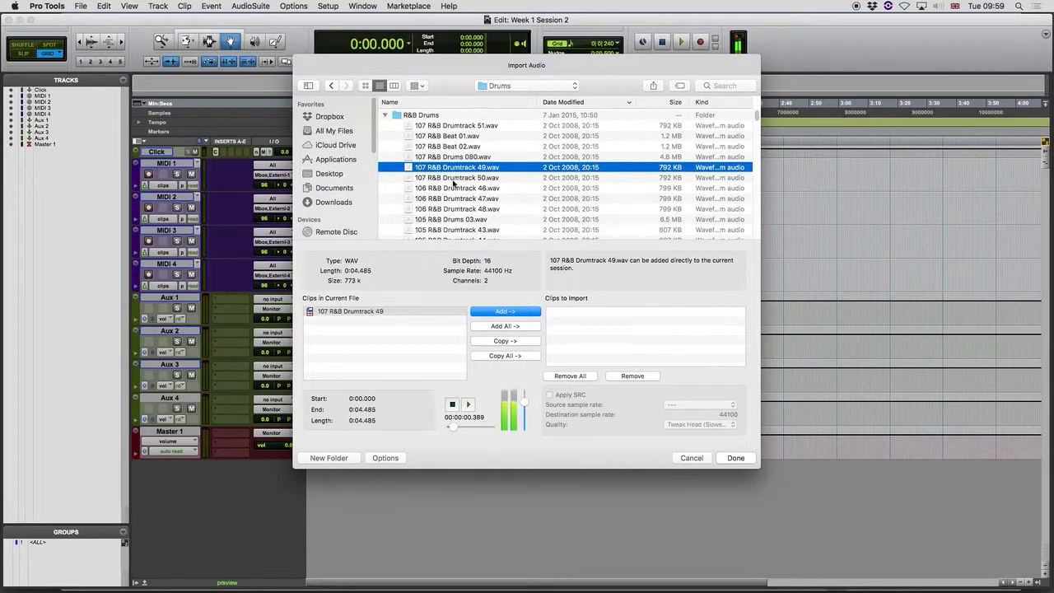
{"action": "left_click", "coordinate": [453, 178]}
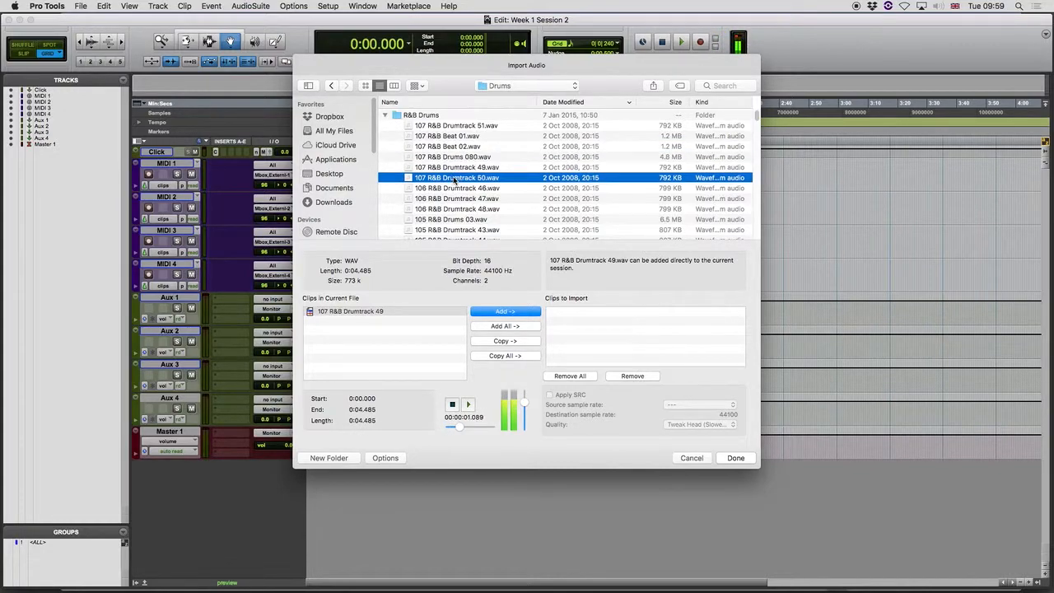
Copy 107 R&B Drumtrack 51.wav into the clips to import and import it to a new track at Session Start.
{"action": "left_click", "coordinate": [457, 126]}
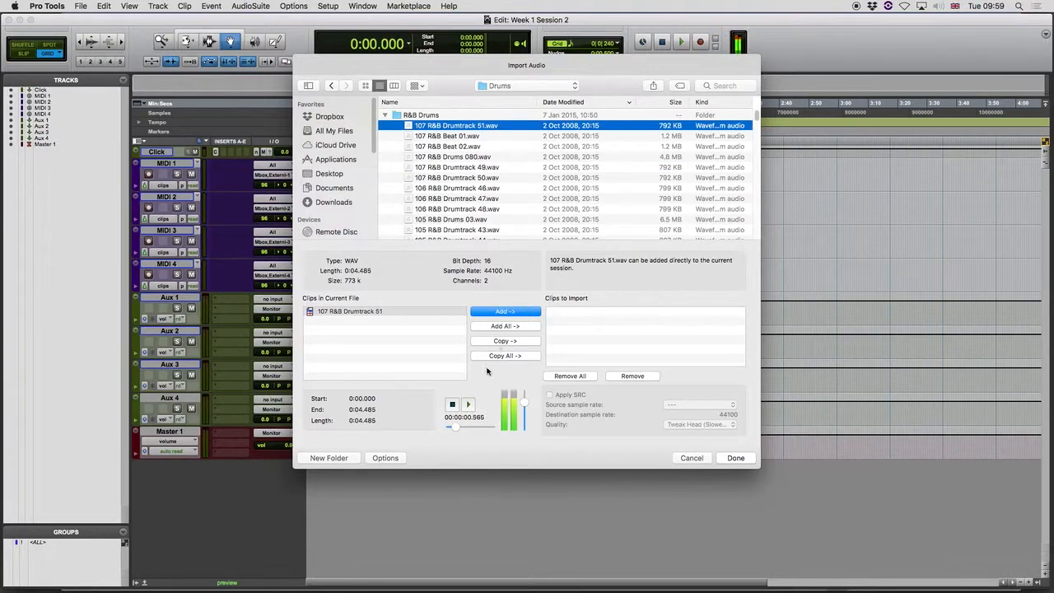
{"action": "left_click", "coordinate": [452, 404]}
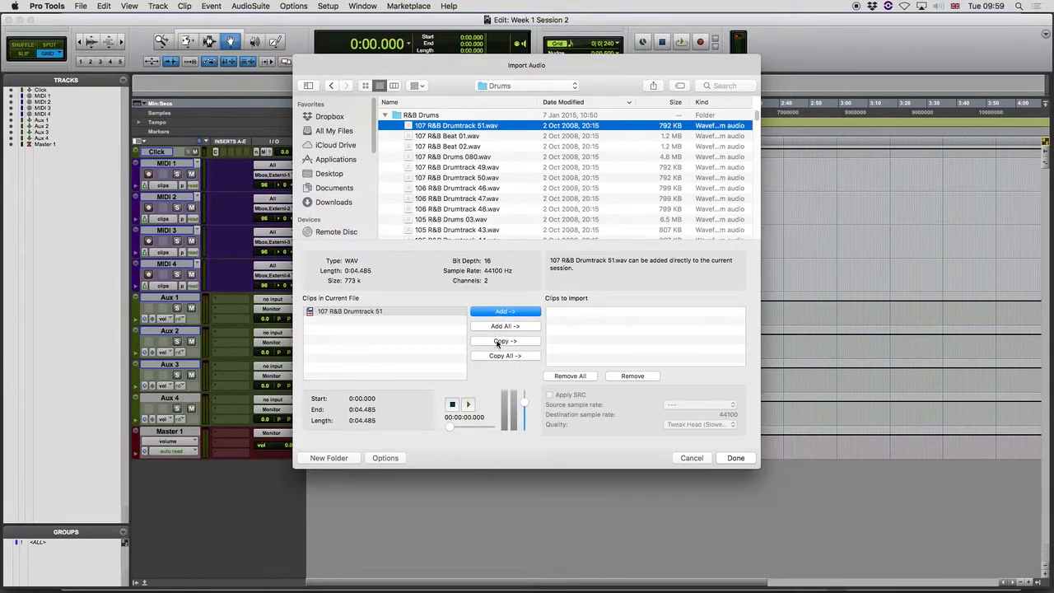
{"action": "left_click", "coordinate": [504, 356]}
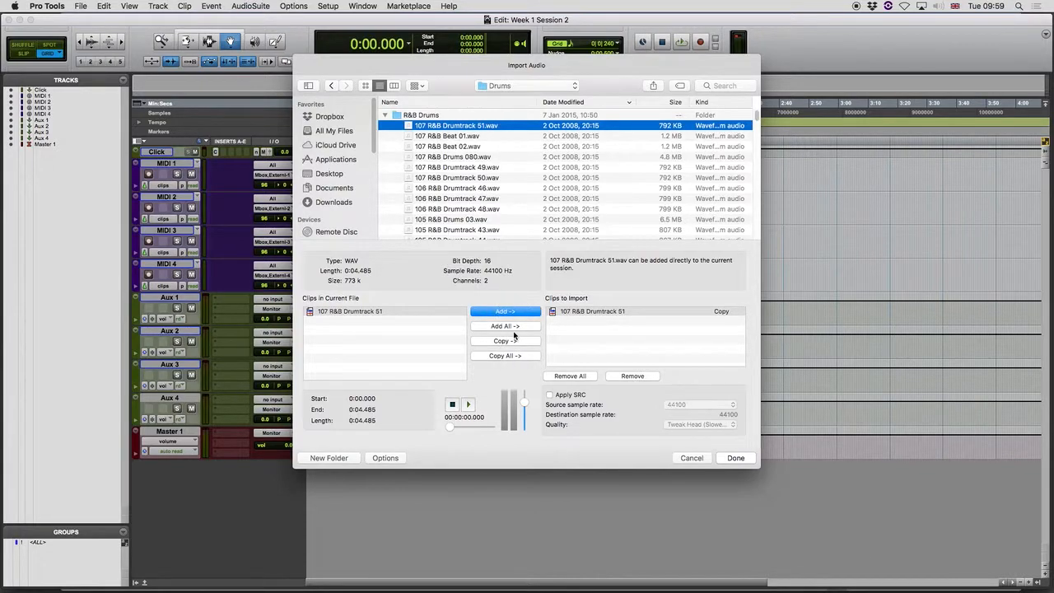
{"action": "left_click", "coordinate": [735, 458]}
{"action": "left_click", "coordinate": [747, 460]}
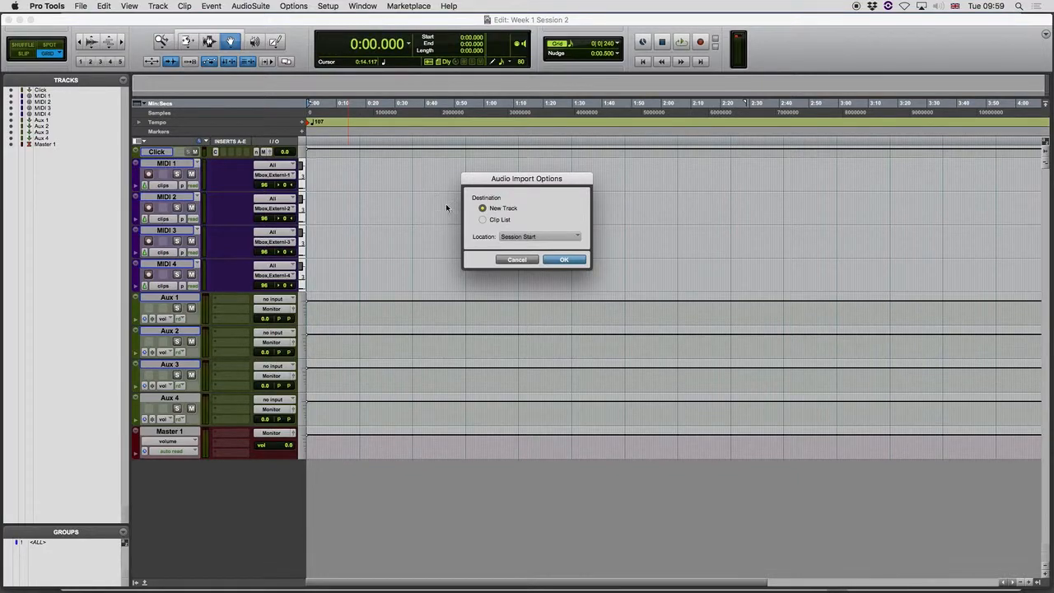
{"action": "left_click", "coordinate": [565, 259]}
Play the imported drum loop against the click and bring up the Mix window during playback.
{"action": "left_click", "coordinate": [314, 486]}
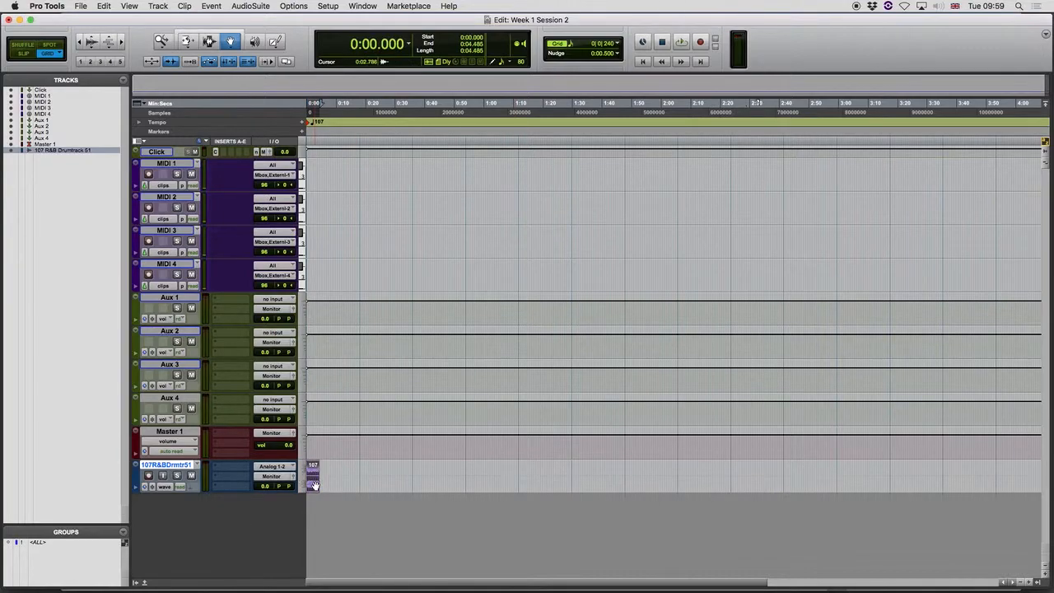
{"action": "key", "text": "t"}
{"action": "key", "text": "t"}
{"action": "key", "text": "t"}
{"action": "key", "text": "t"}
{"action": "key", "text": "t"}
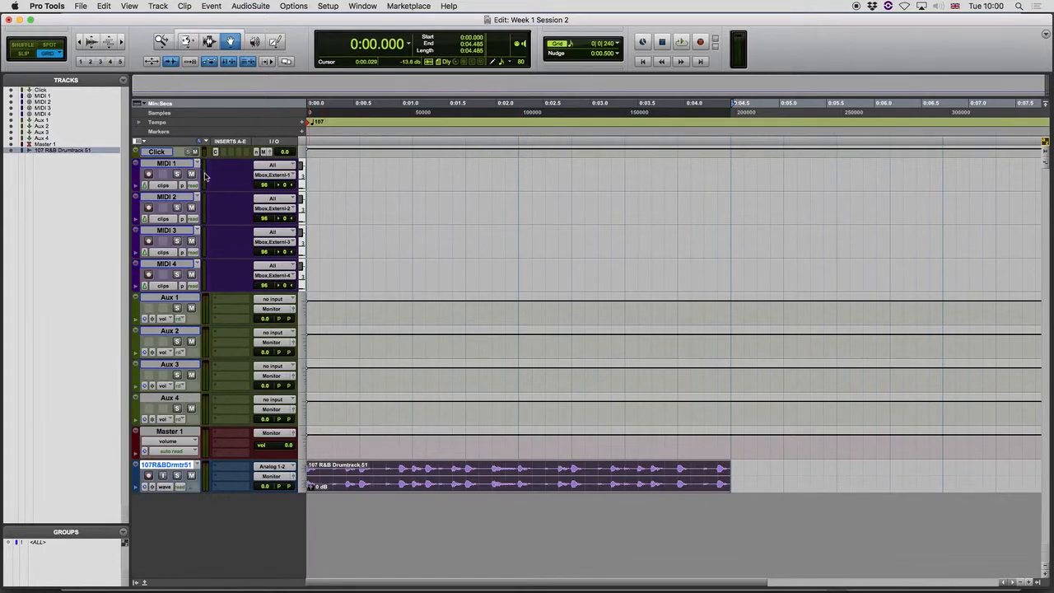
{"action": "key", "text": "space"}
{"action": "key", "text": "super+equal"}
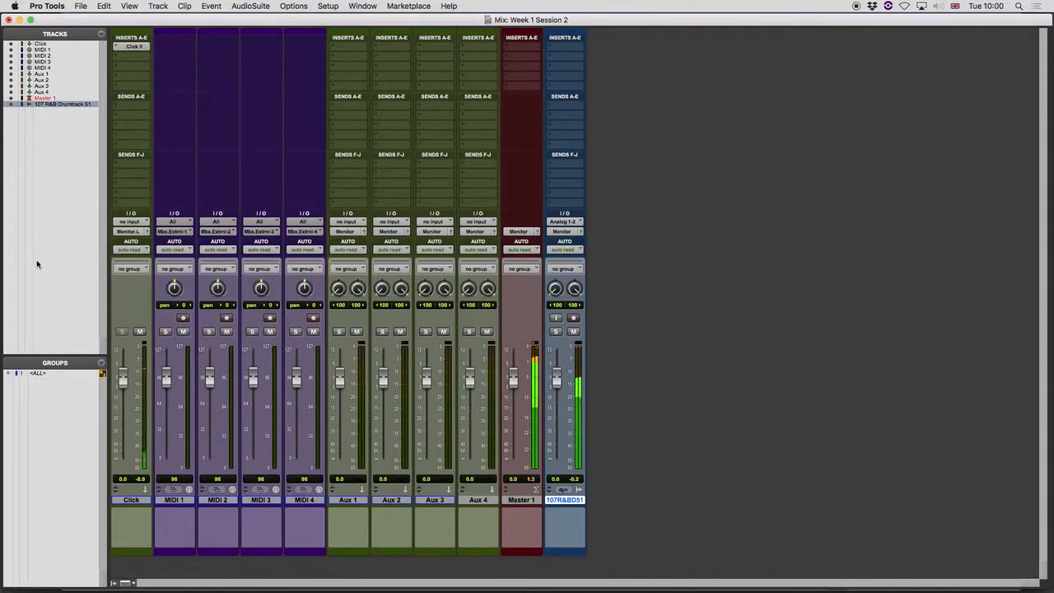
Try a louder Click and a quieter drum loop during playback, reset both faders to 0.0, stop, and return to the Edit window.
{"action": "left_click_drag", "start_coordinate": [122, 377], "coordinate": [122, 351]}
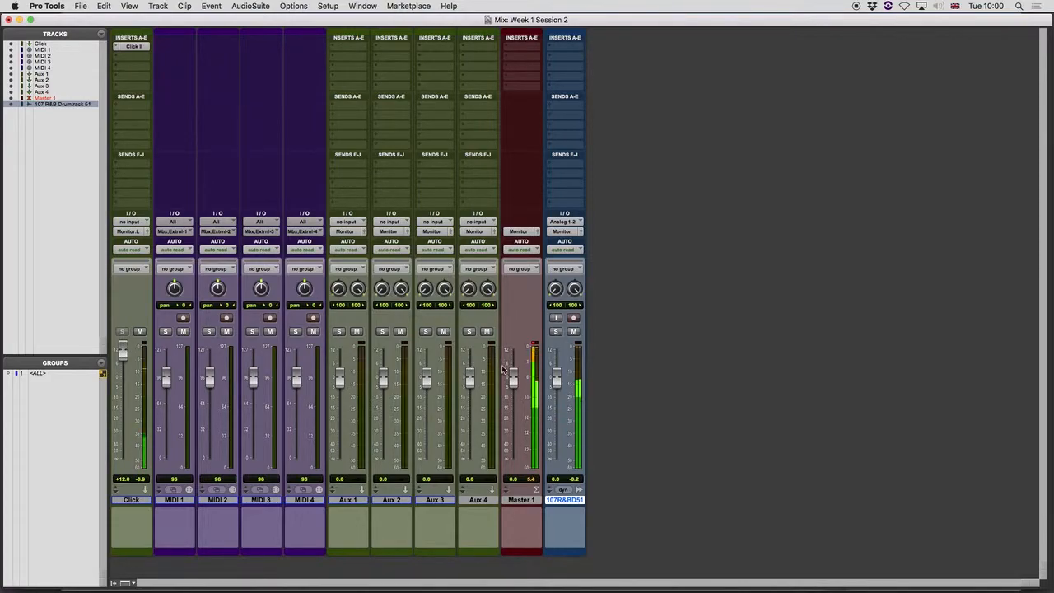
{"action": "left_click_drag", "start_coordinate": [555, 384], "coordinate": [561, 396]}
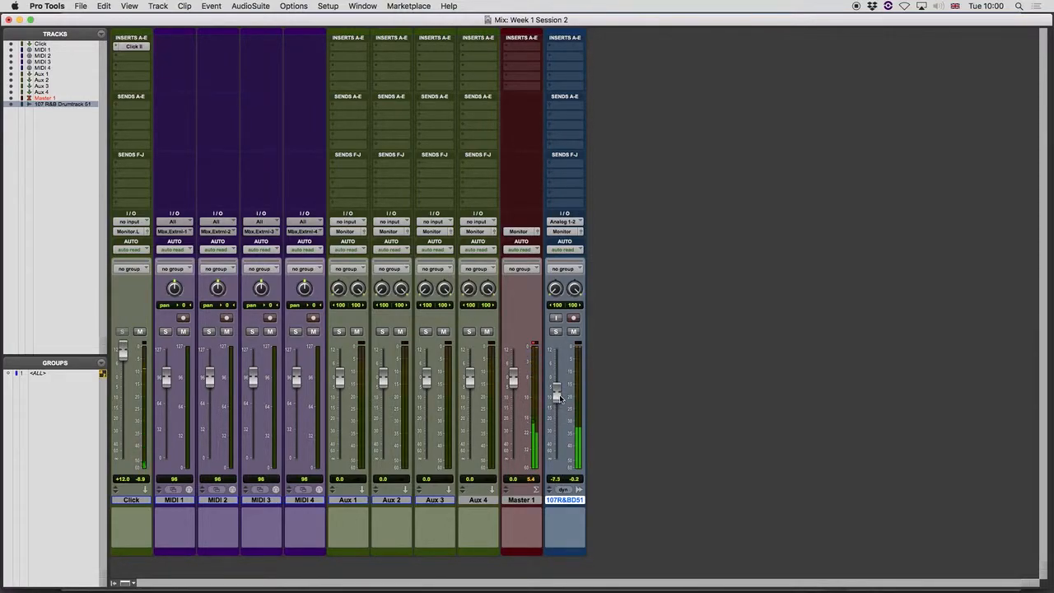
{"action": "left_click", "coordinate": [558, 387], "text": "alt"}
{"action": "left_click", "coordinate": [122, 352], "text": "alt"}
{"action": "key", "text": "space"}
{"action": "key", "text": "super+equal"}
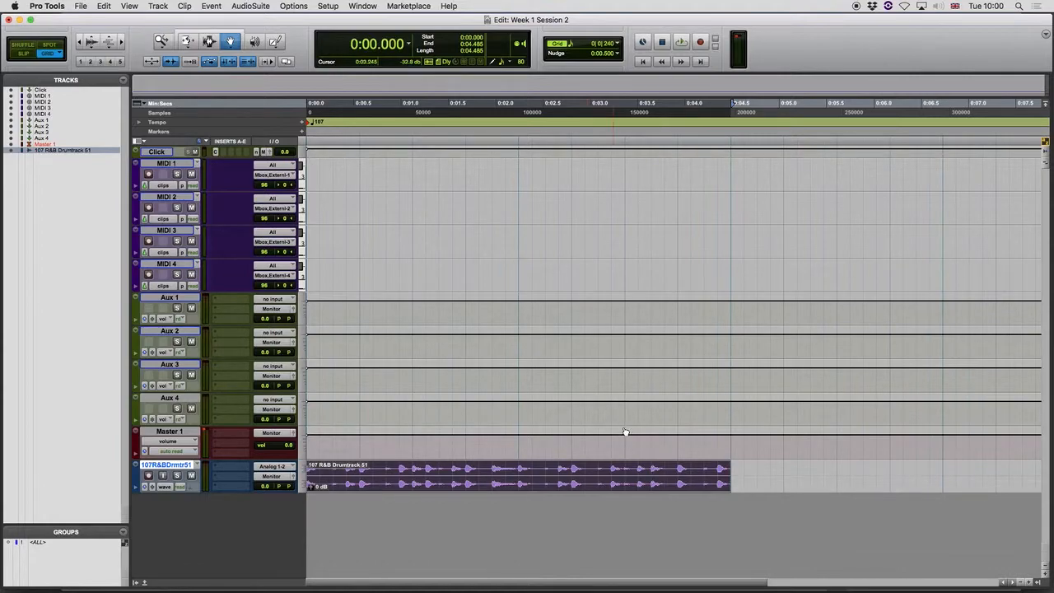
Save the session and bring up the Mix window.
{"action": "key", "text": "r"}
{"action": "key", "text": "r"}
{"action": "key", "text": "r"}
{"action": "left_click_drag", "start_coordinate": [344, 484], "coordinate": [399, 487]}
{"action": "key", "text": "super+s"}
{"action": "key", "text": "super+equal"}
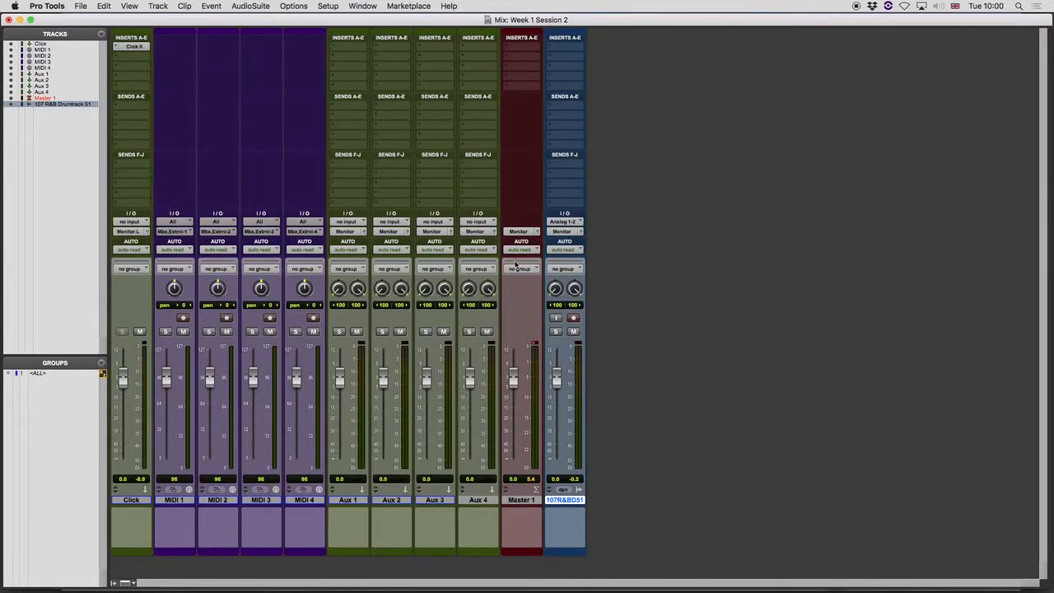
Switch to the Word notes, review the sections on creating the session, inserting the Rewire plug-in and checking Slave Mode, and return to Pro Tools.
{"action": "key", "text": "super+Tab"}
{"action": "scroll", "coordinate": [501, 328], "scroll_direction": "down", "scroll_amount": 3}
{"action": "scroll", "coordinate": [500, 328], "scroll_direction": "down", "scroll_amount": 10}
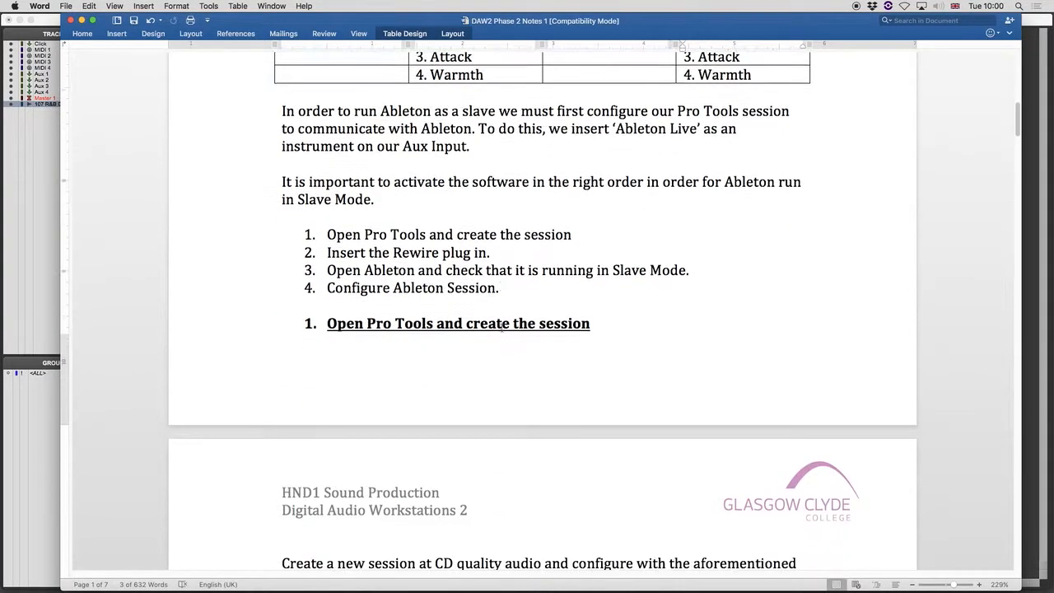
{"action": "scroll", "coordinate": [442, 313], "scroll_direction": "down", "scroll_amount": 10}
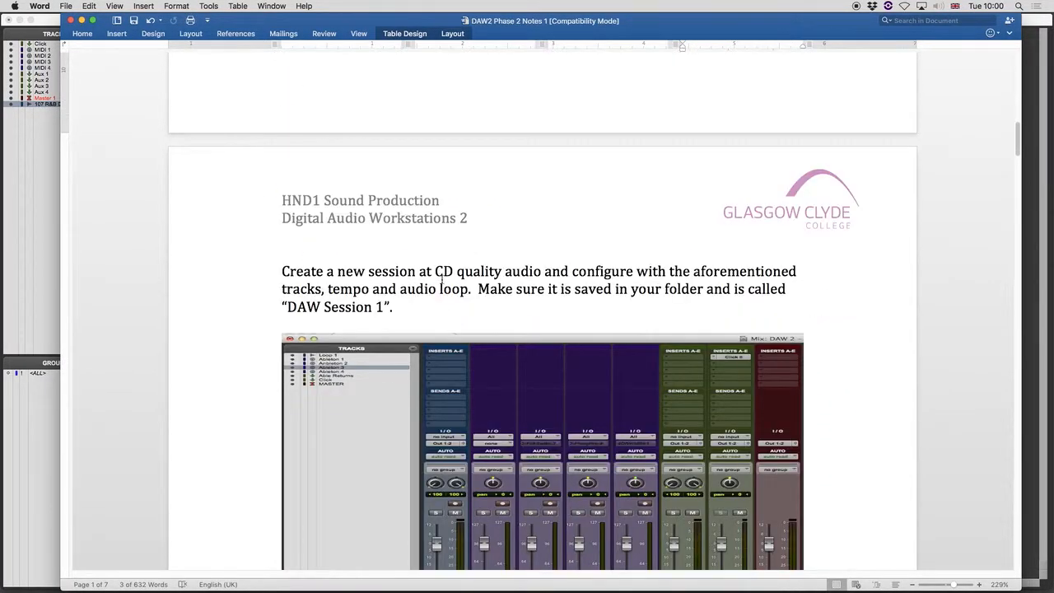
{"action": "scroll", "coordinate": [442, 280], "scroll_direction": "down", "scroll_amount": 18}
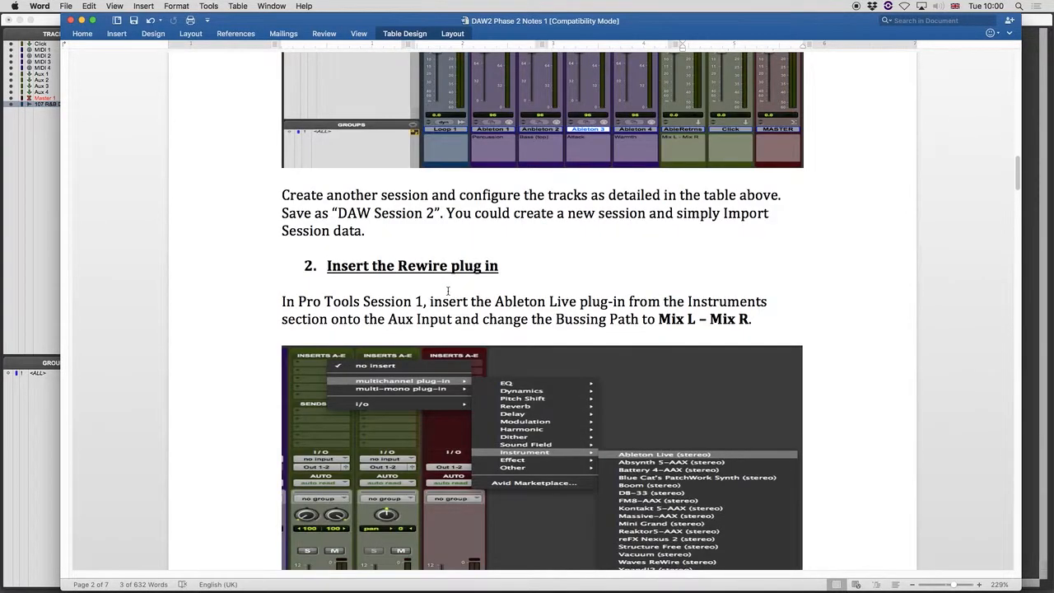
{"action": "scroll", "coordinate": [448, 291], "scroll_direction": "down", "scroll_amount": 5}
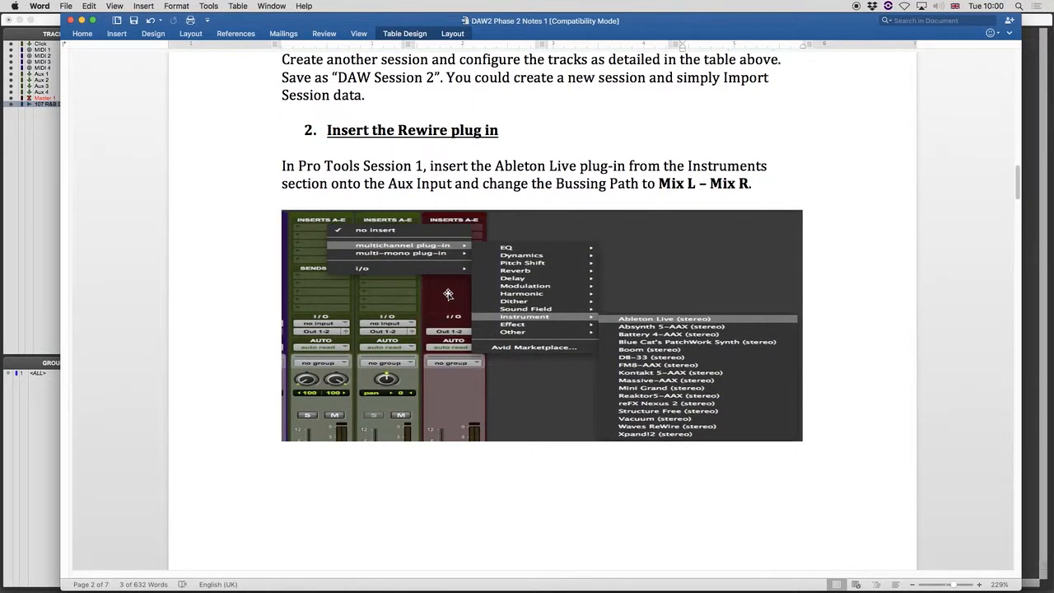
{"action": "scroll", "coordinate": [458, 302], "scroll_direction": "down", "scroll_amount": 20}
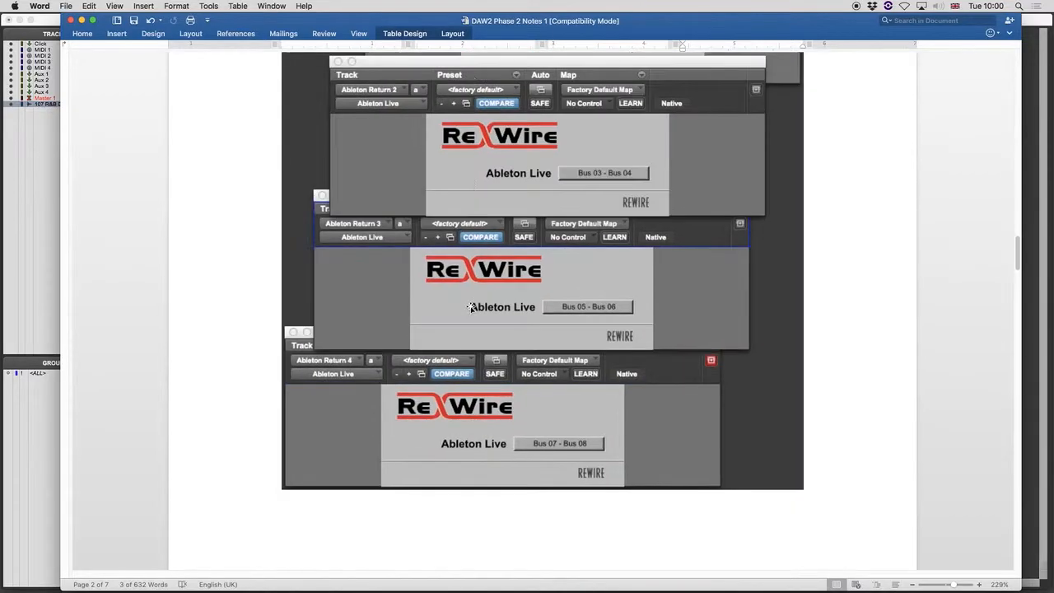
{"action": "scroll", "coordinate": [471, 308], "scroll_direction": "down", "scroll_amount": 12}
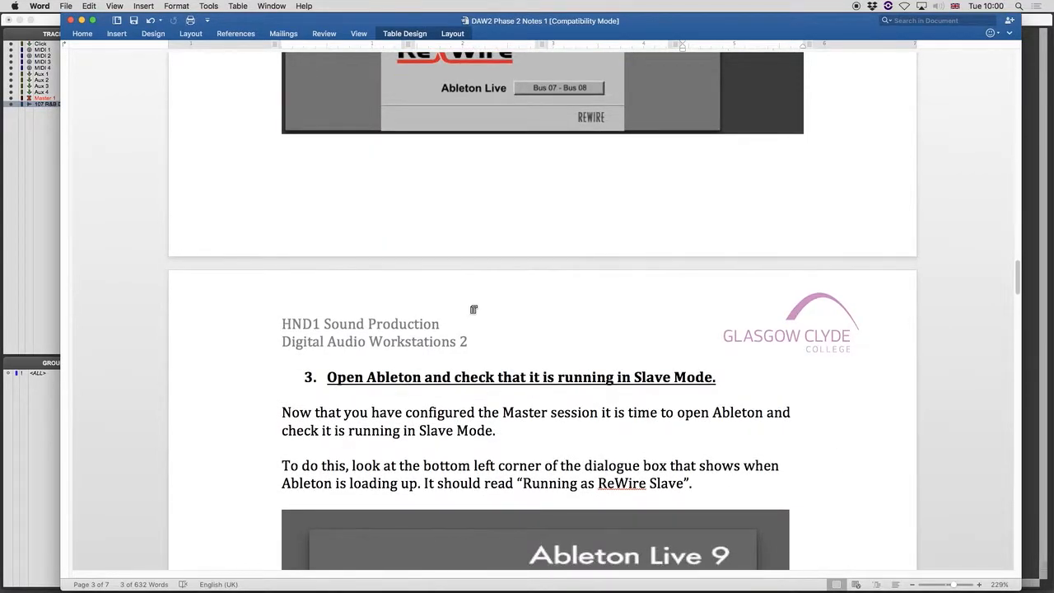
{"action": "scroll", "coordinate": [472, 308], "scroll_direction": "down", "scroll_amount": 16}
{"action": "scroll", "coordinate": [470, 308], "scroll_direction": "up", "scroll_amount": 20}
{"action": "scroll", "coordinate": [471, 308], "scroll_direction": "up", "scroll_amount": 1}
{"action": "scroll", "coordinate": [474, 313], "scroll_direction": "down", "scroll_amount": 20}
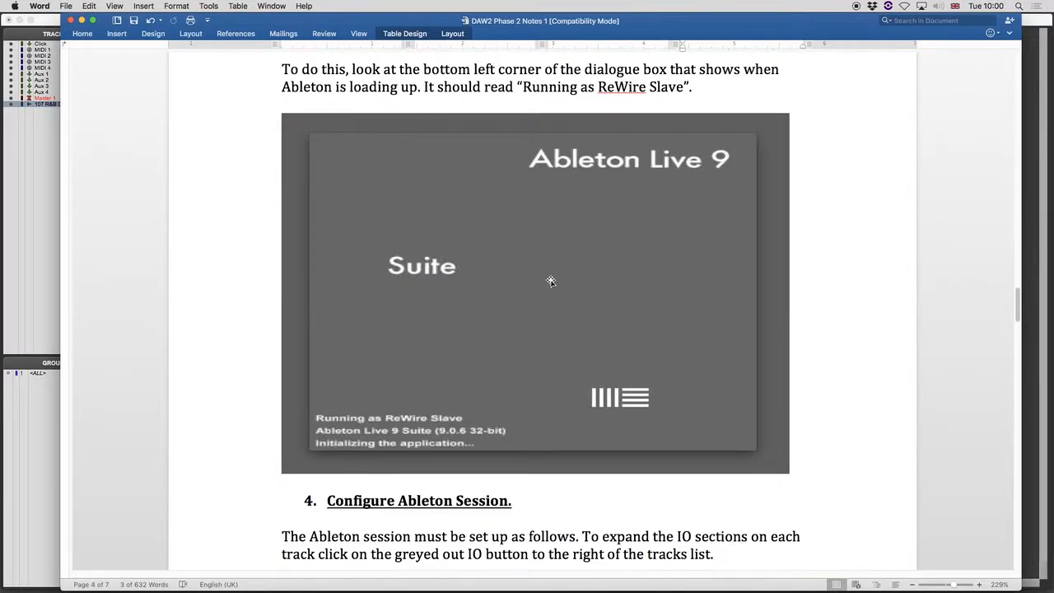
{"action": "scroll", "coordinate": [551, 281], "scroll_direction": "up", "scroll_amount": 20}
{"action": "scroll", "coordinate": [551, 284], "scroll_direction": "up", "scroll_amount": 20}
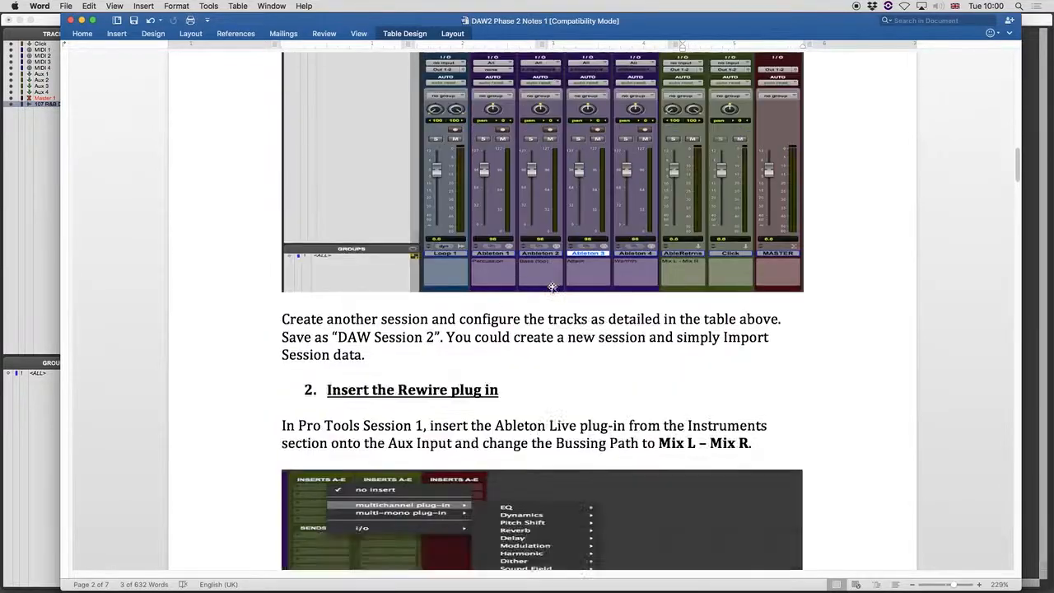
{"action": "scroll", "coordinate": [549, 294], "scroll_direction": "up", "scroll_amount": 3}
{"action": "scroll", "coordinate": [549, 294], "scroll_direction": "down", "scroll_amount": 5}
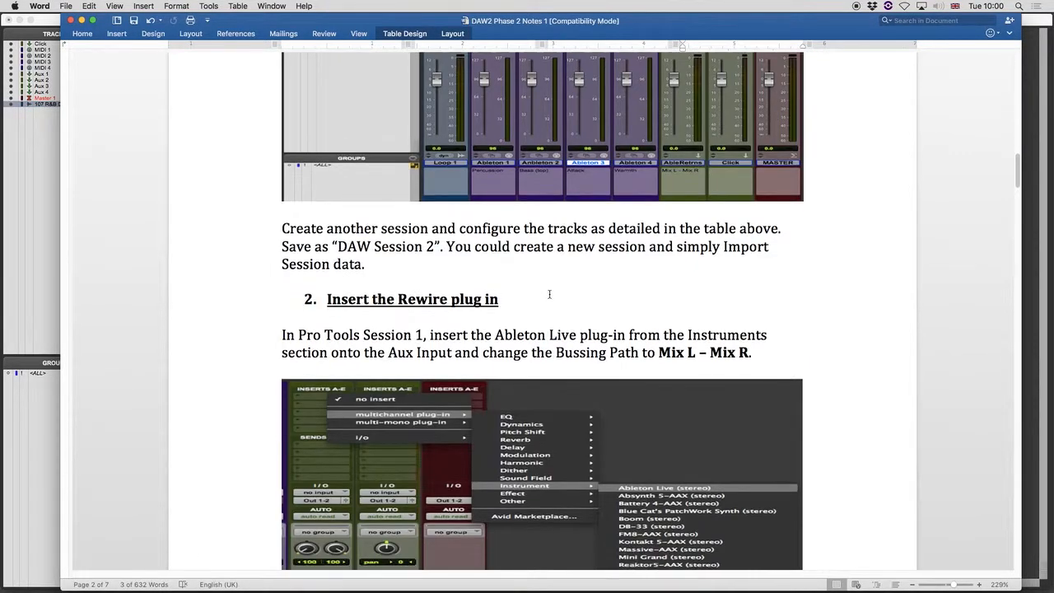
{"action": "scroll", "coordinate": [549, 294], "scroll_direction": "down", "scroll_amount": 5}
{"action": "key", "text": "super+Tab"}
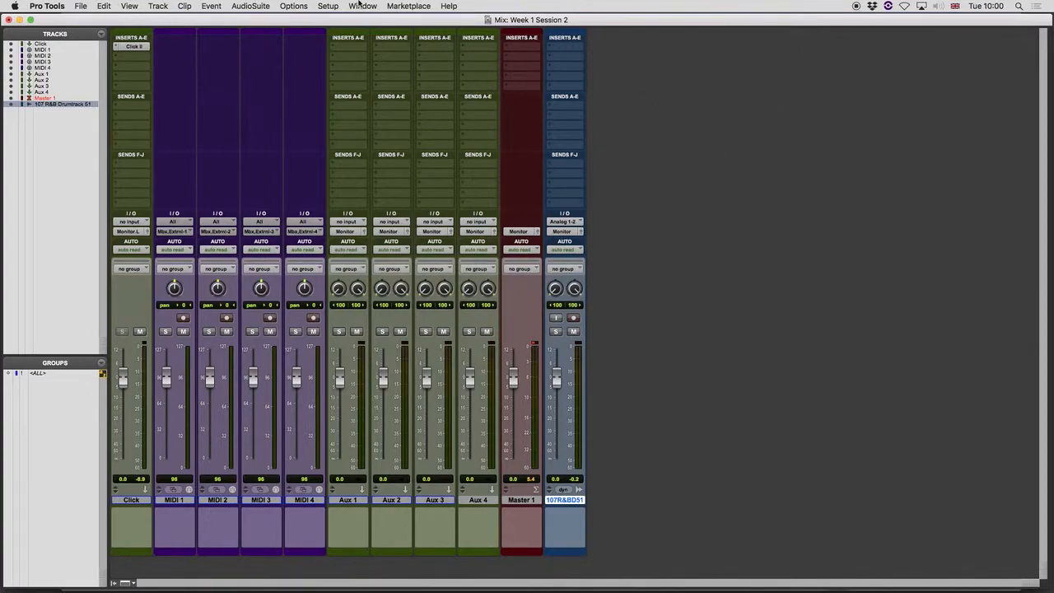
{"action": "left_click", "coordinate": [353, 49]}
{"action": "mouse_move", "coordinate": [384, 46]}
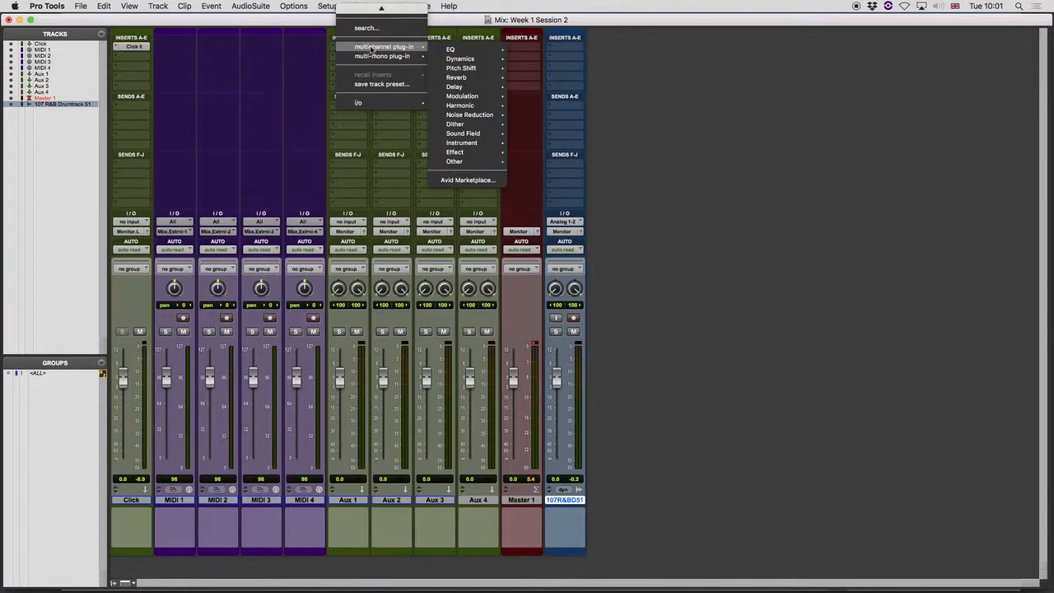
{"action": "mouse_move", "coordinate": [478, 144]}
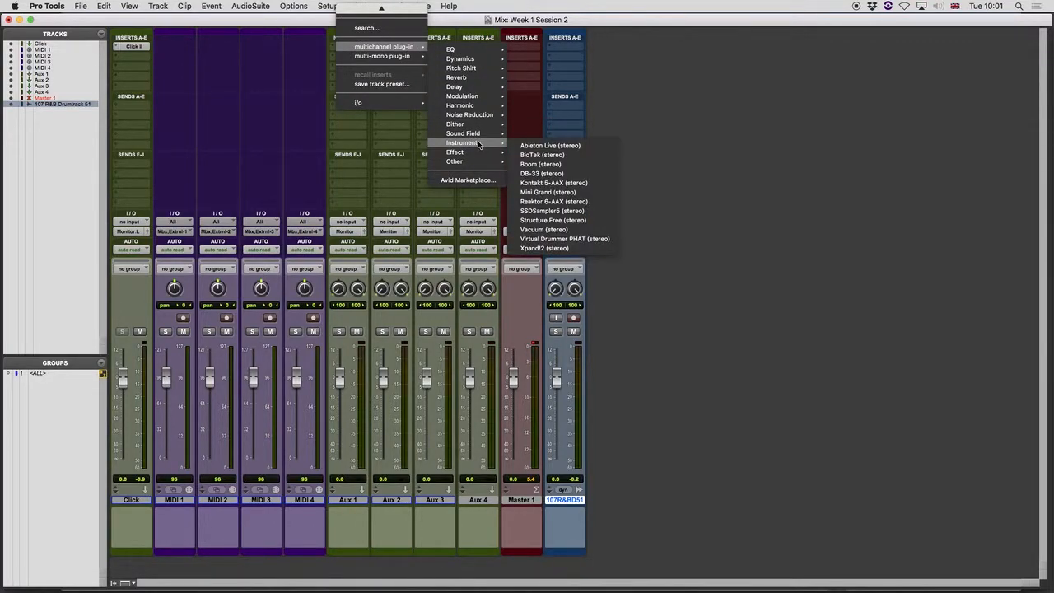
{"action": "left_click", "coordinate": [663, 125]}
Insert the multichannel instrument plug-in Ableton Live (stereo) on Aux 1 and move its ReWire window clear of the mixer channels.
{"action": "left_click", "coordinate": [353, 48]}
{"action": "mouse_move", "coordinate": [411, 48]}
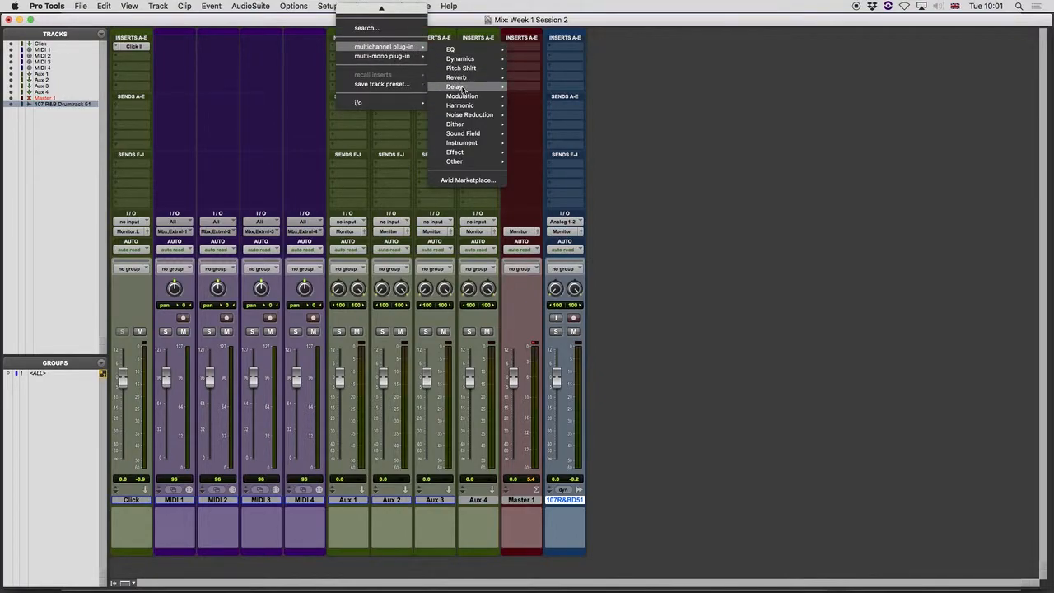
{"action": "mouse_move", "coordinate": [472, 136]}
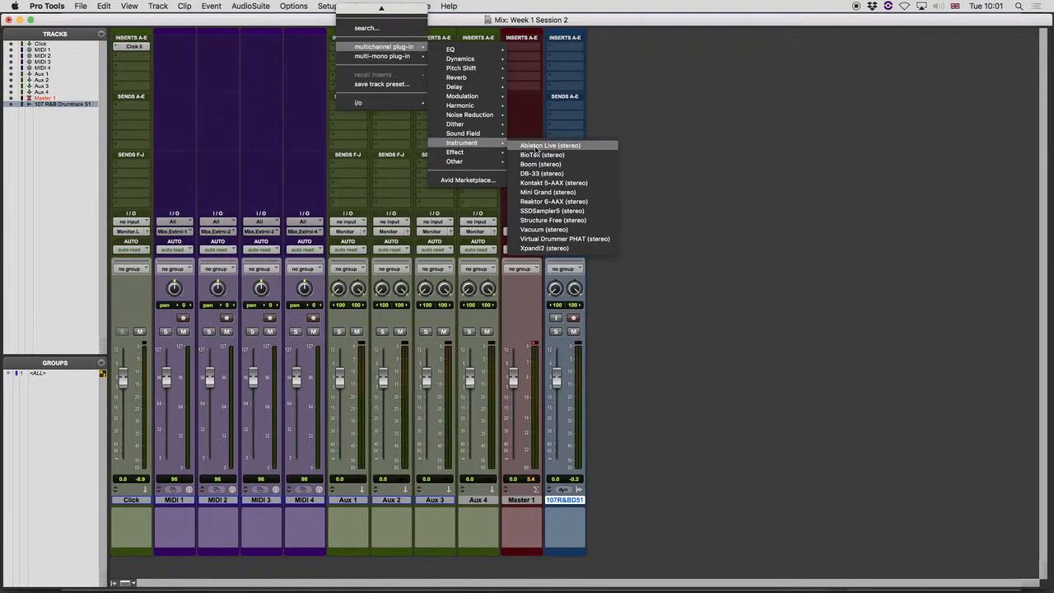
{"action": "left_click", "coordinate": [558, 147]}
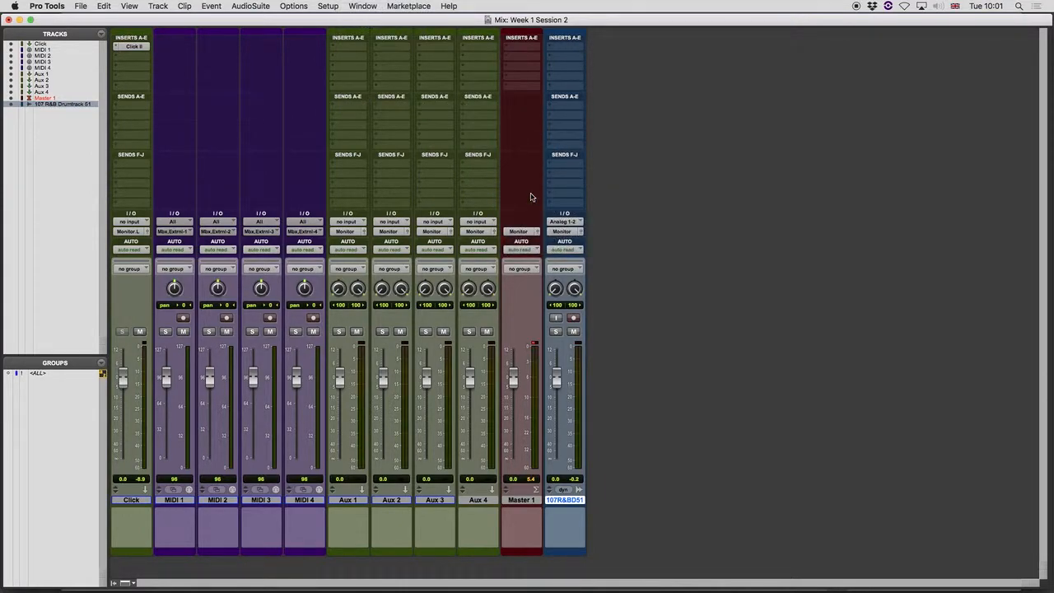
{"action": "left_click_drag", "start_coordinate": [581, 145], "coordinate": [753, 57]}
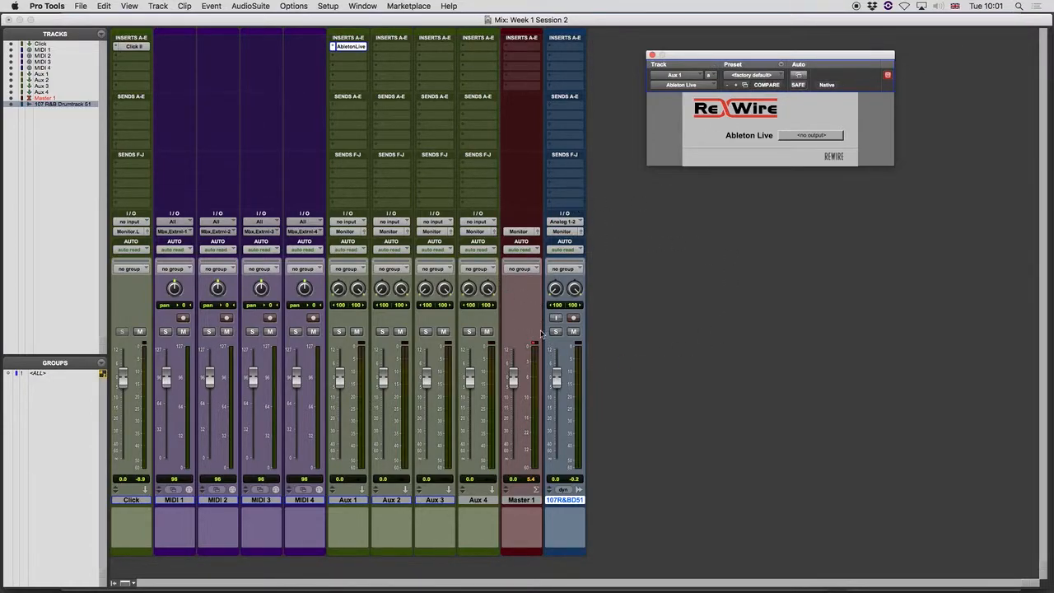
Switch to the Word notes and review the Session 2 ReWire bussing paths and the Ableton Slave Mode instructions.
{"action": "key", "text": "super+Tab"}
{"action": "scroll", "coordinate": [520, 370], "scroll_direction": "down", "scroll_amount": 15}
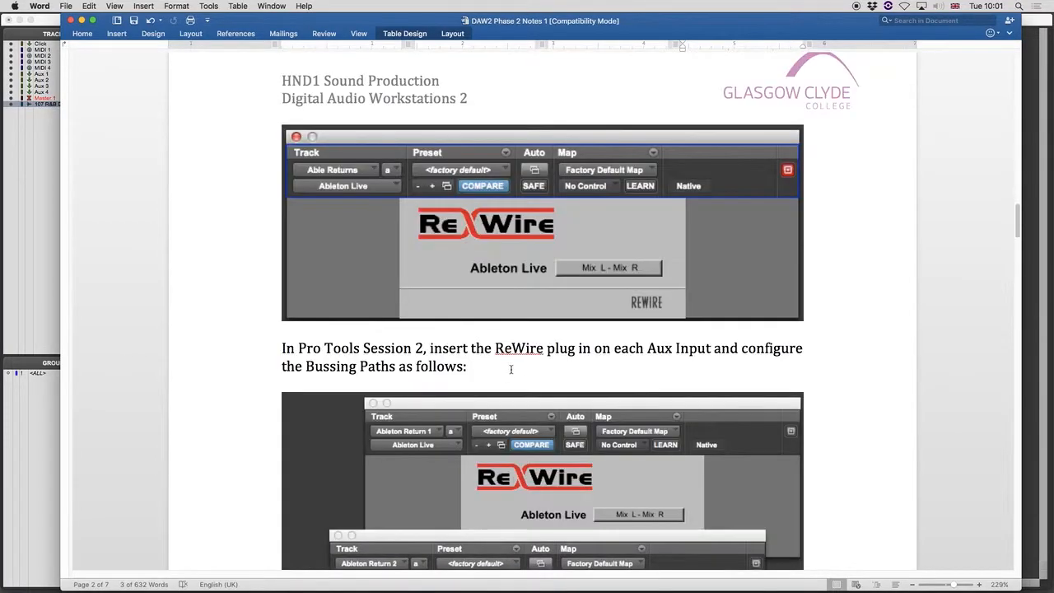
{"action": "scroll", "coordinate": [502, 373], "scroll_direction": "down", "scroll_amount": 10}
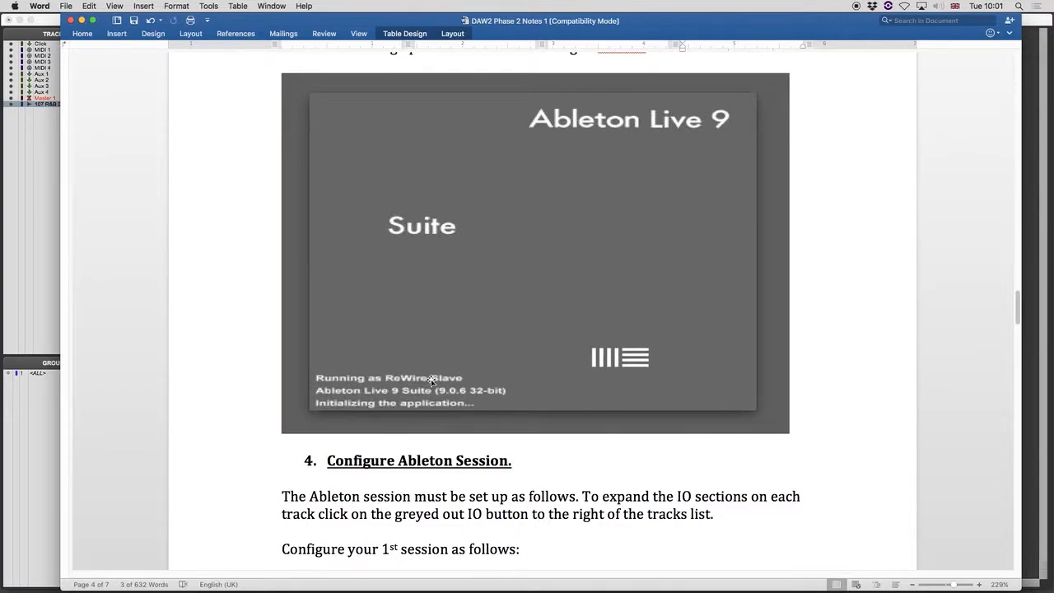
Return to Pro Tools, launch Ableton Live alongside it and move the Live window clear of the Aux 1 insert.
{"action": "left_click", "coordinate": [47, 309]}
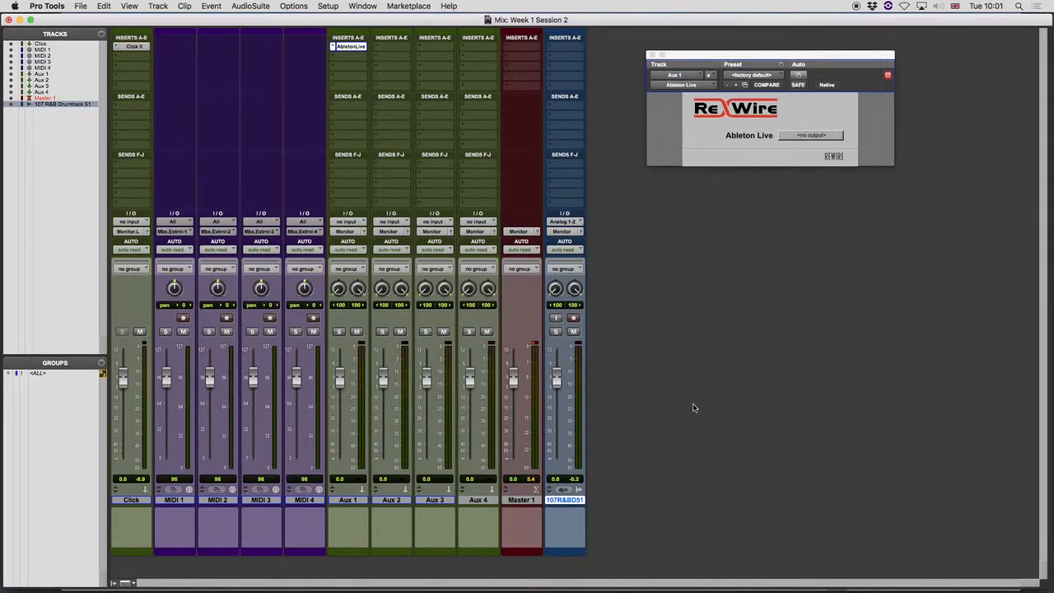
{"action": "left_click", "coordinate": [1018, 6]}
{"action": "type", "text": "ableton"}
{"action": "key", "text": "Return"}
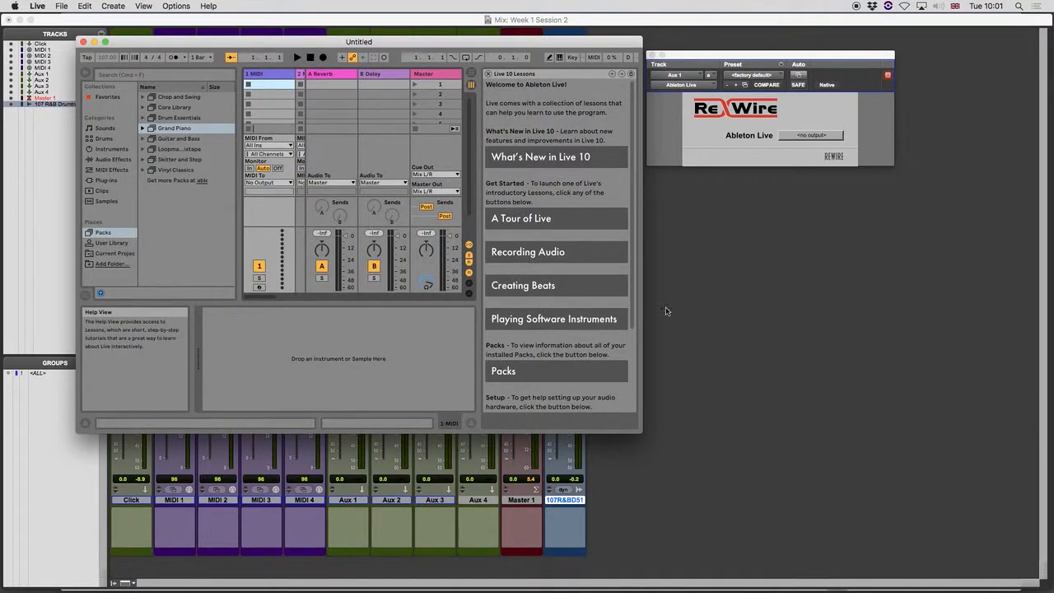
{"action": "left_click_drag", "start_coordinate": [547, 44], "coordinate": [932, 44]}
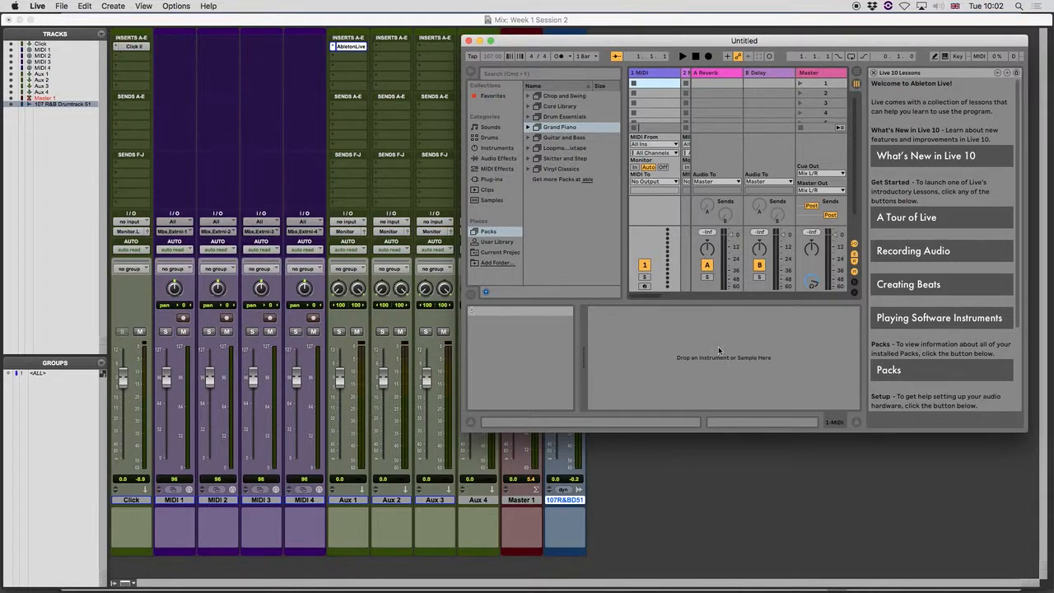
Show Live's Arrangement View, create a new Live Set and shift the Live window over the Pro Tools mixer.
{"action": "key", "text": "Tab"}
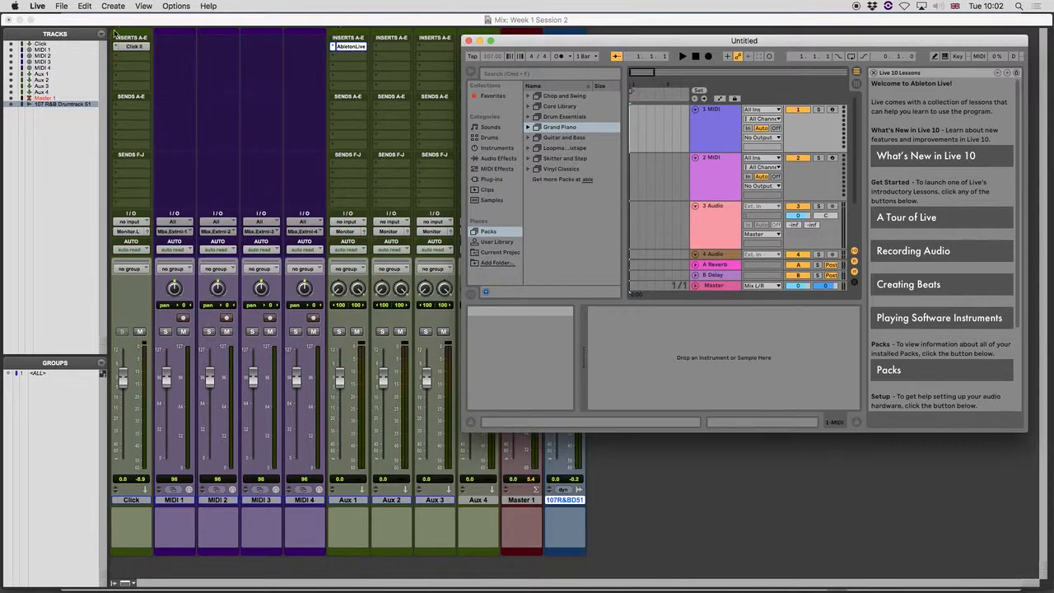
{"action": "left_click", "coordinate": [62, 7]}
{"action": "left_click", "coordinate": [83, 19]}
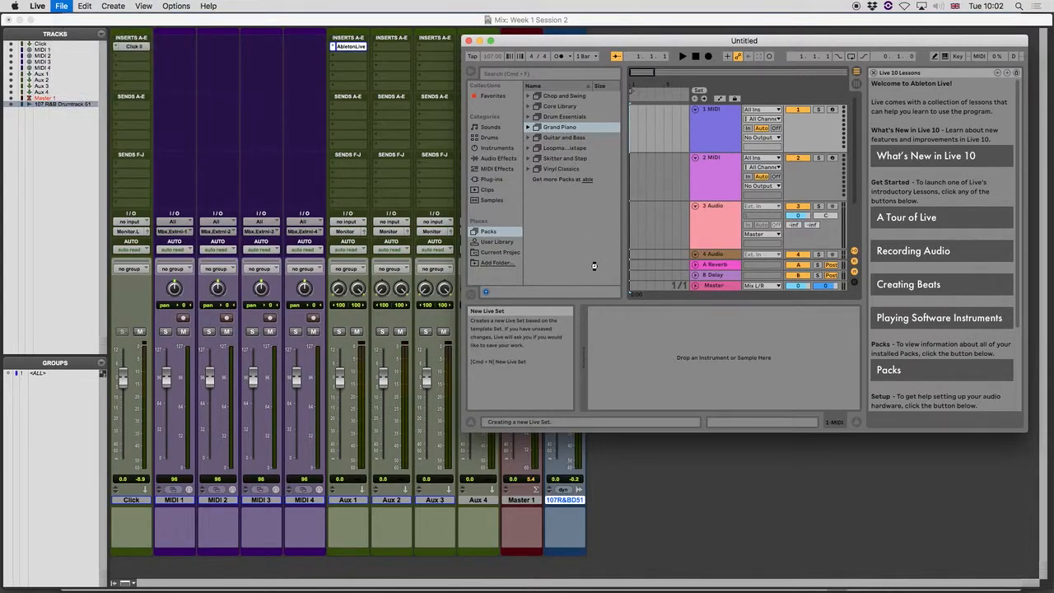
{"action": "left_click_drag", "start_coordinate": [628, 41], "coordinate": [590, 47]}
Check that Live's transport runs in sync with Pro Tools, stop playback from Live and return to Pro Tools.
{"action": "left_click", "coordinate": [666, 478]}
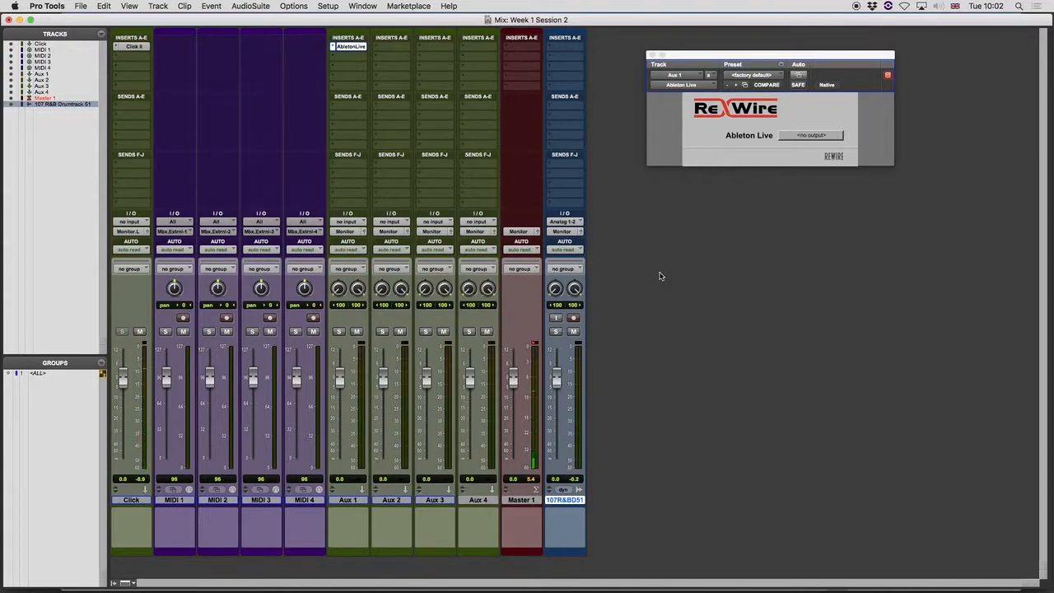
{"action": "key", "text": "super+Tab"}
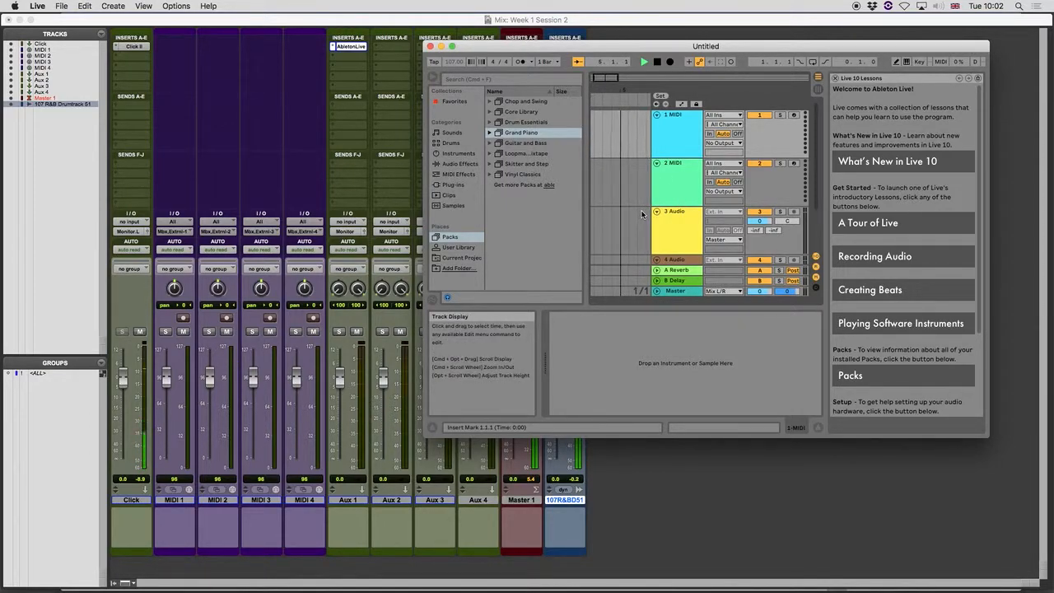
{"action": "key", "text": "space"}
{"action": "left_click", "coordinate": [696, 486]}
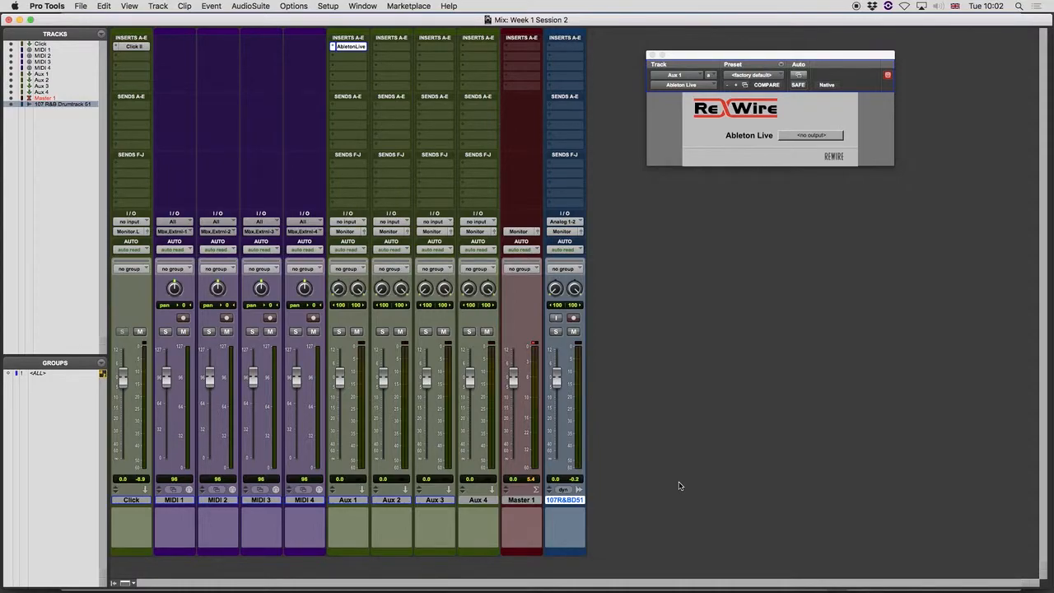
Bring up the Edit window, place the edit cursor at about 0:22.4 and move the ReWire window off the rulers.
{"action": "key", "text": "super+equal"}
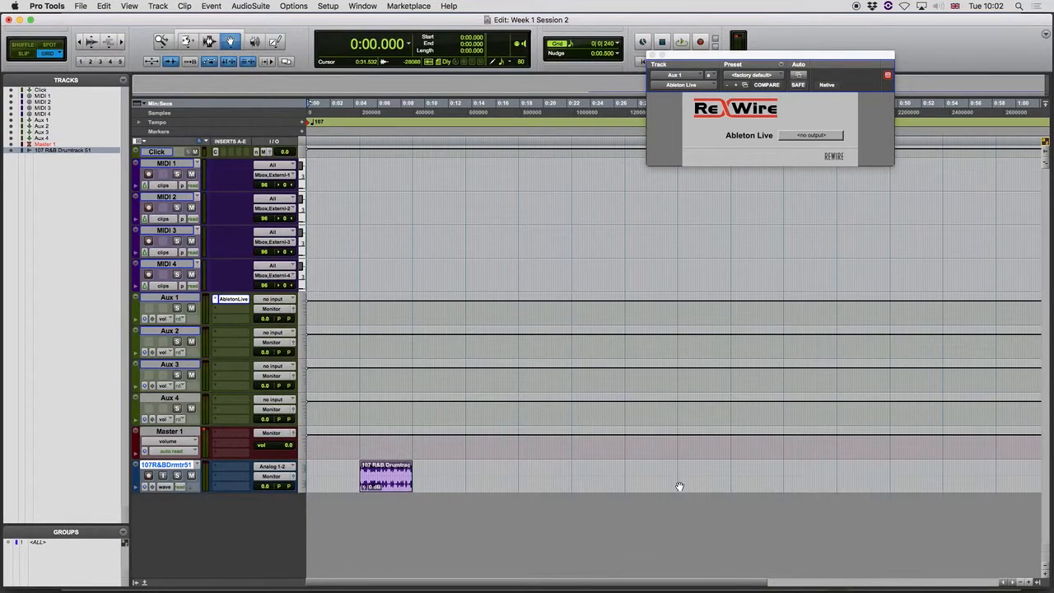
{"action": "left_click", "coordinate": [574, 129]}
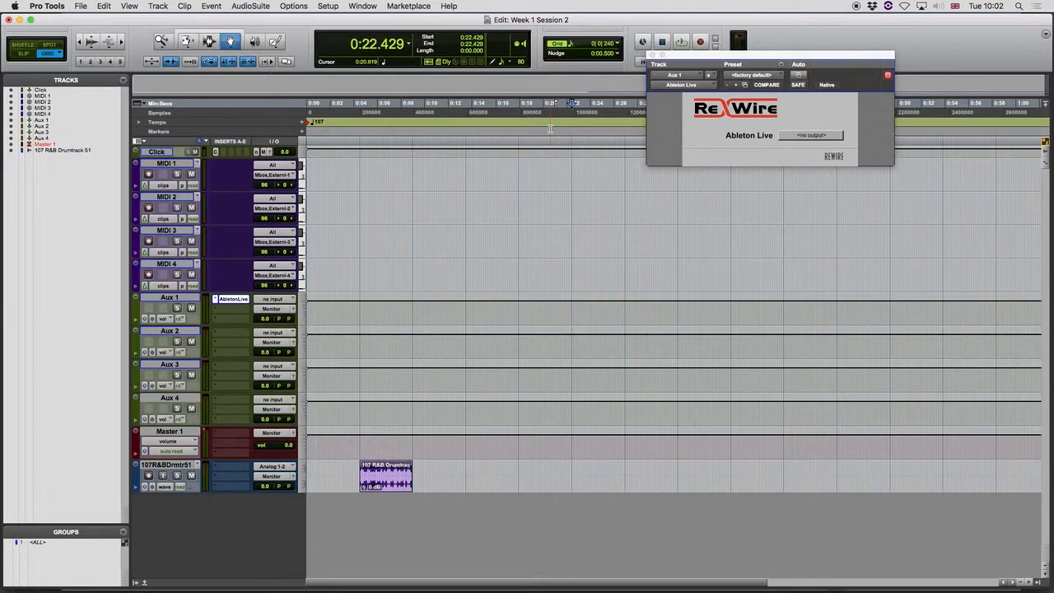
{"action": "key", "text": "super+bracketright"}
{"action": "key", "text": "super+bracketright"}
{"action": "key", "text": "super+bracketright"}
{"action": "left_click_drag", "start_coordinate": [713, 58], "coordinate": [764, 219]}
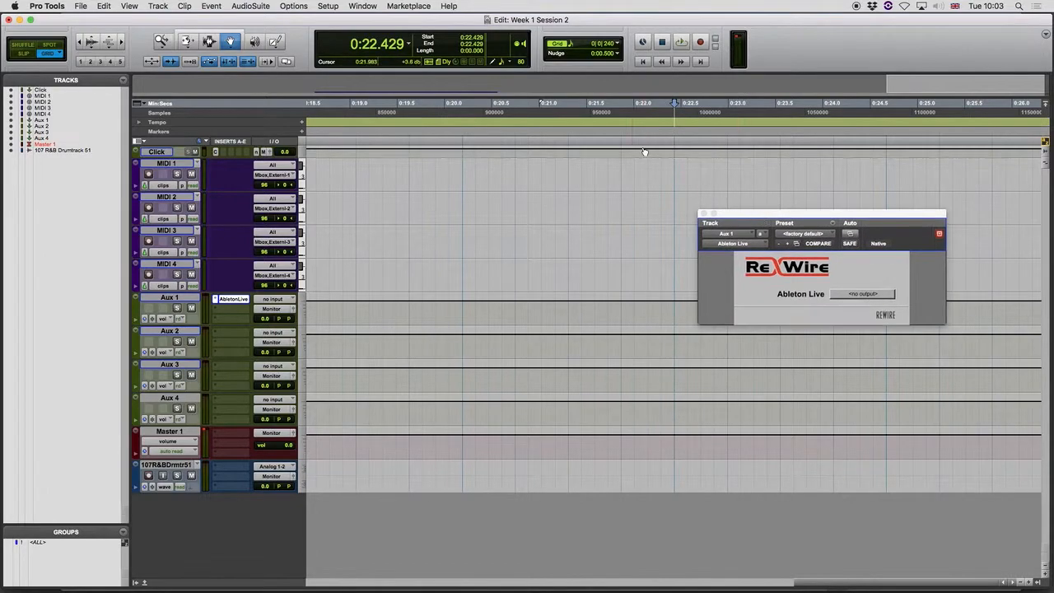
Display the Bars/Beats ruler in the Edit window and place the edit cursor near the session start, at about 0:02.7.
{"action": "left_click", "coordinate": [134, 8]}
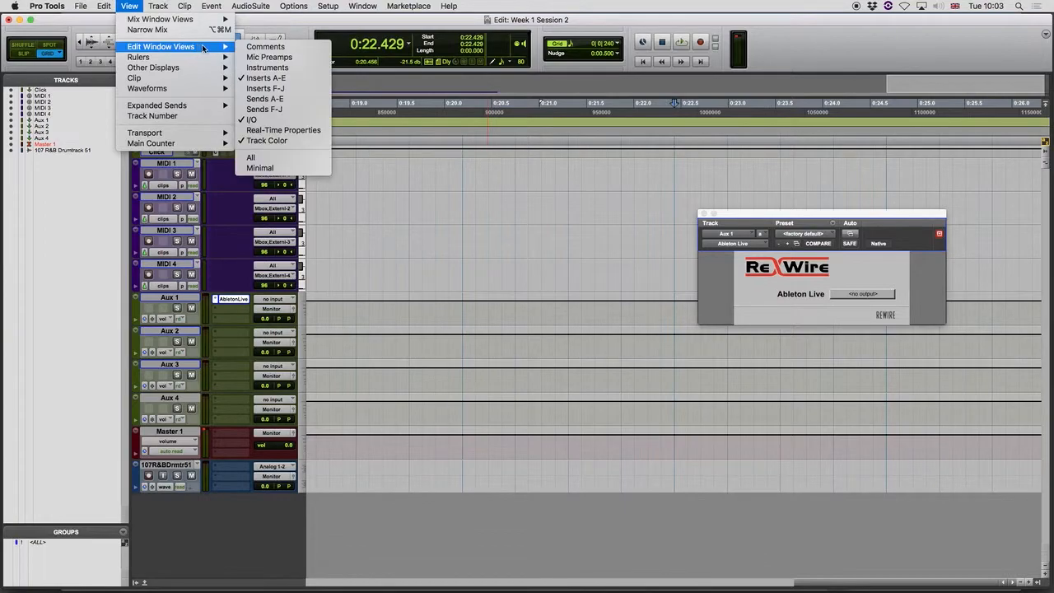
{"action": "mouse_move", "coordinate": [202, 57]}
{"action": "left_click", "coordinate": [262, 58]}
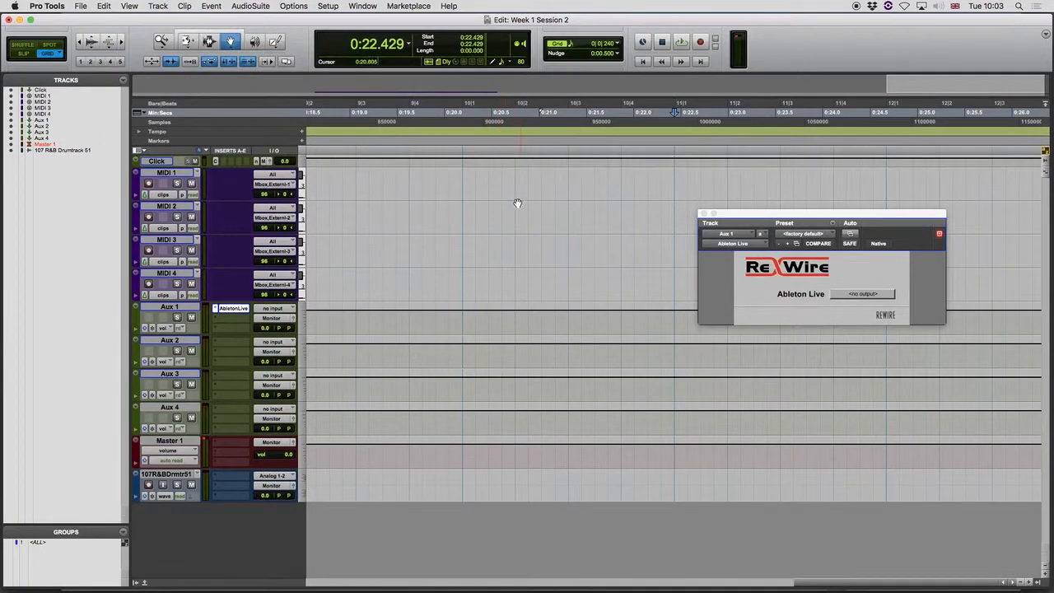
{"action": "key", "text": "r"}
{"action": "key", "text": "r"}
{"action": "key", "text": "r"}
{"action": "key", "text": "r"}
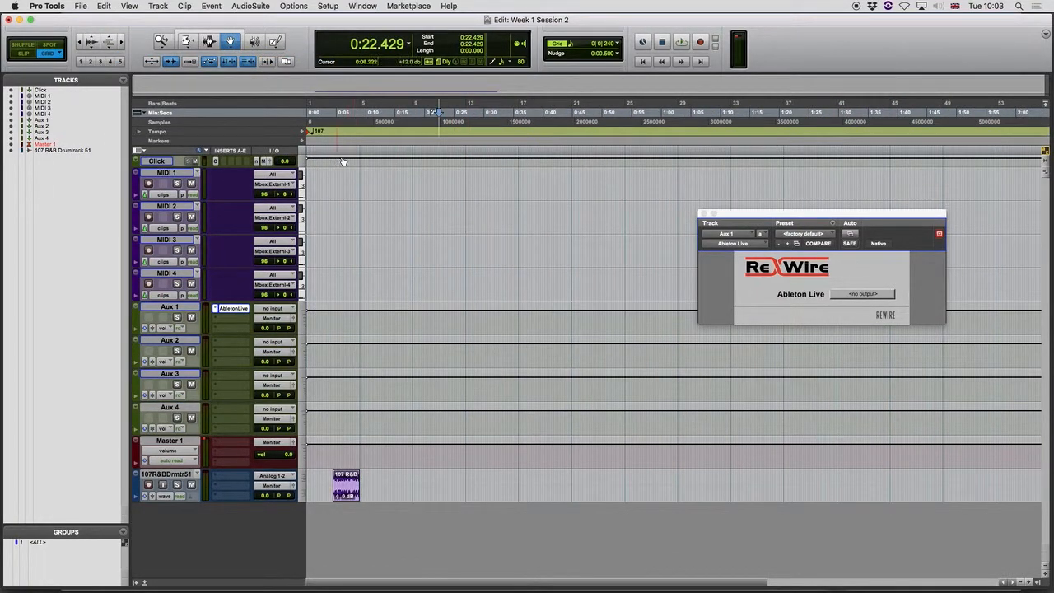
{"action": "left_click", "coordinate": [324, 141]}
Review the Configure Ableton Session section in the Word notes, and return to the Pro Tools Mix window.
{"action": "key", "text": "super+Tab"}
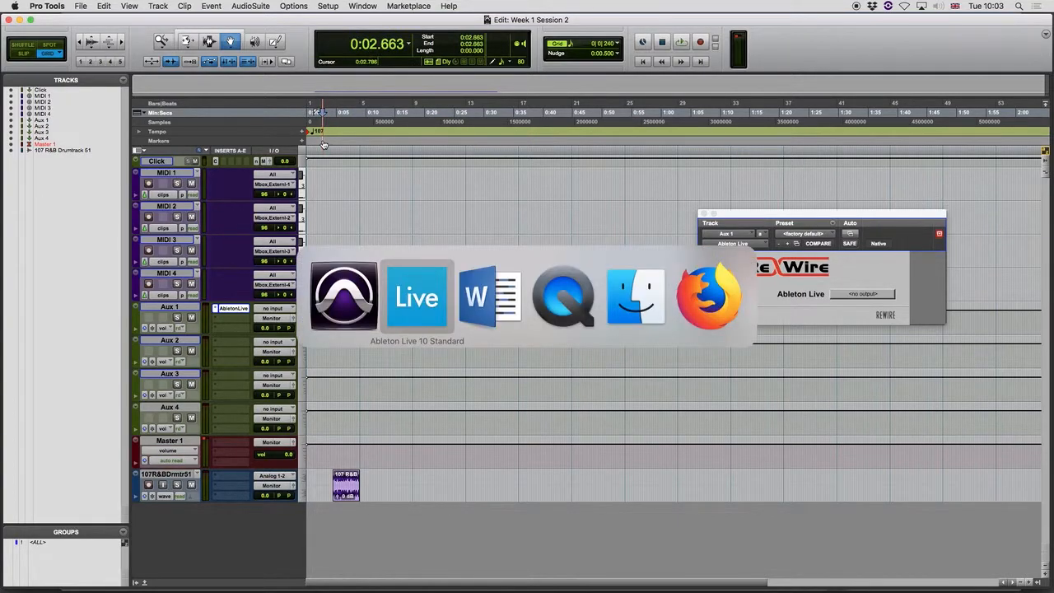
{"action": "key", "text": "super+Tab"}
{"action": "scroll", "coordinate": [494, 313], "scroll_direction": "down", "scroll_amount": 5}
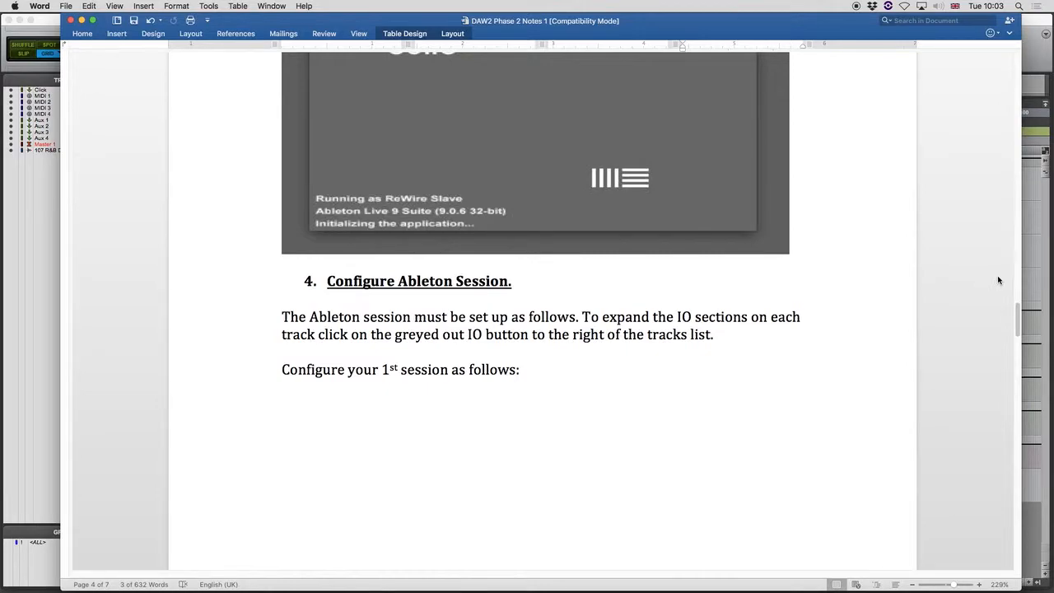
{"action": "key", "text": "super+Tab"}
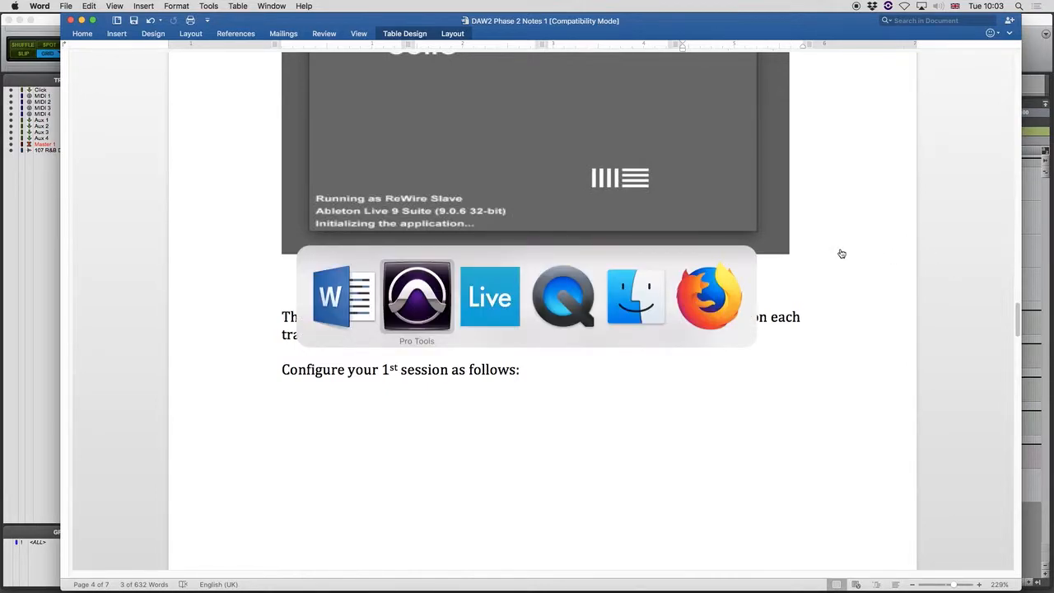
{"action": "key", "text": "super+equal"}
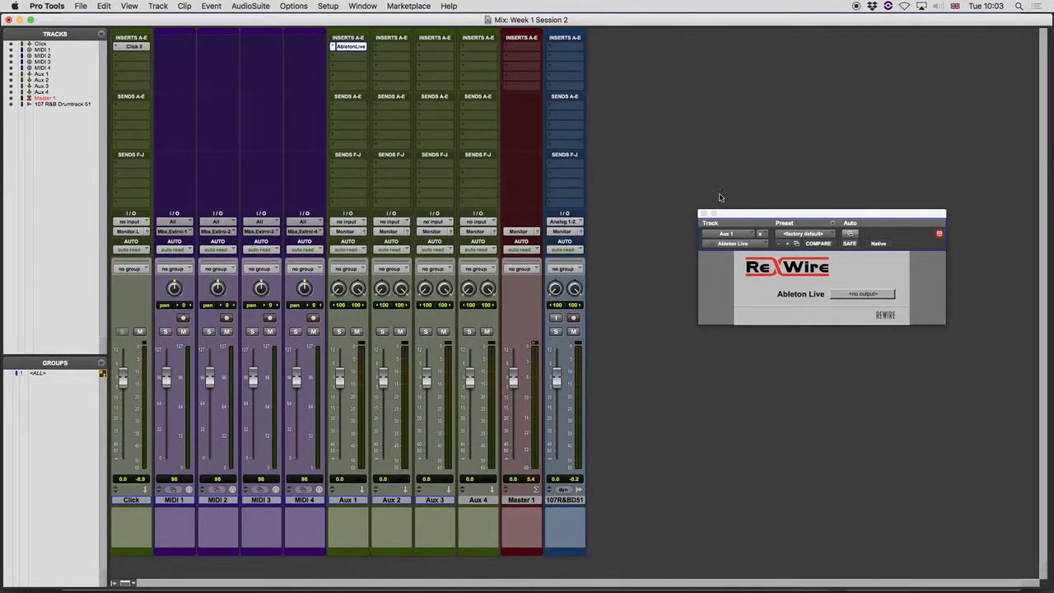
Insert the multichannel instrument plug-in Ableton Live (stereo) on Aux 2 and Aux 3, and copy it to Aux 4.
{"action": "left_click", "coordinate": [392, 47]}
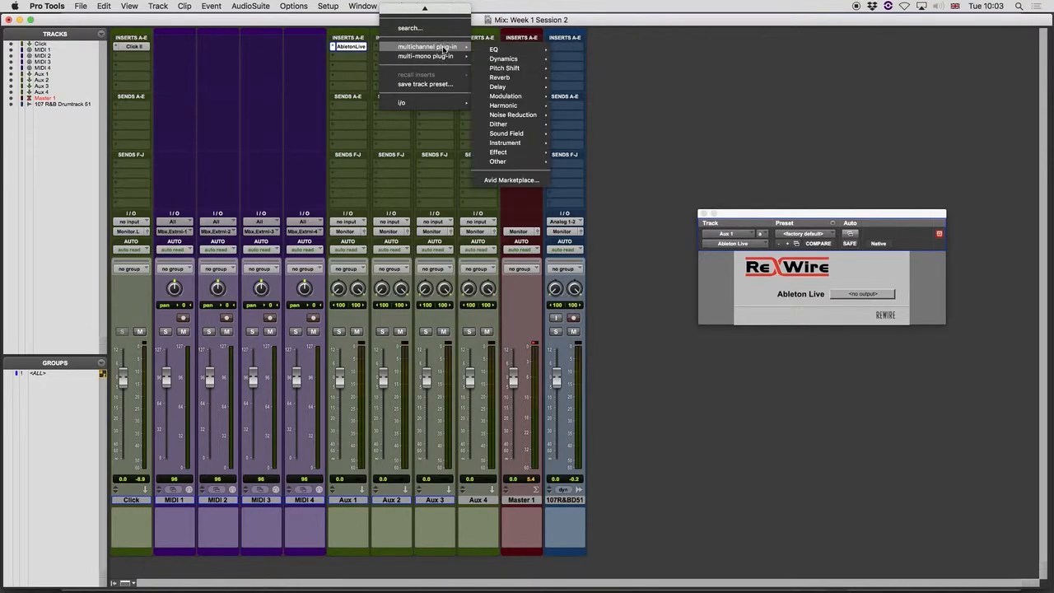
{"action": "mouse_move", "coordinate": [519, 162]}
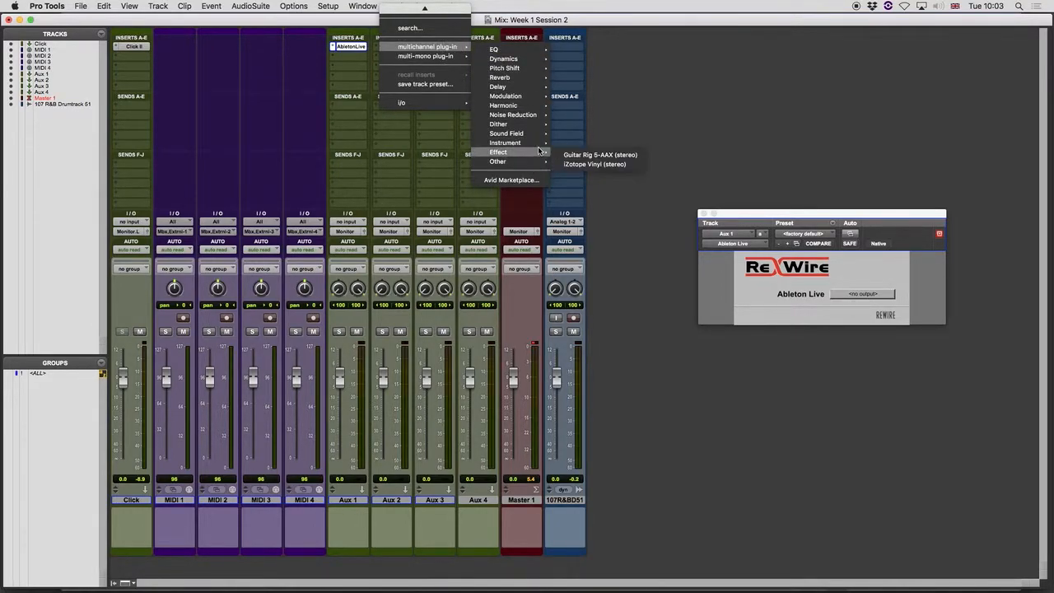
{"action": "mouse_move", "coordinate": [515, 143]}
{"action": "left_click", "coordinate": [593, 141]}
{"action": "left_click", "coordinate": [419, 51]}
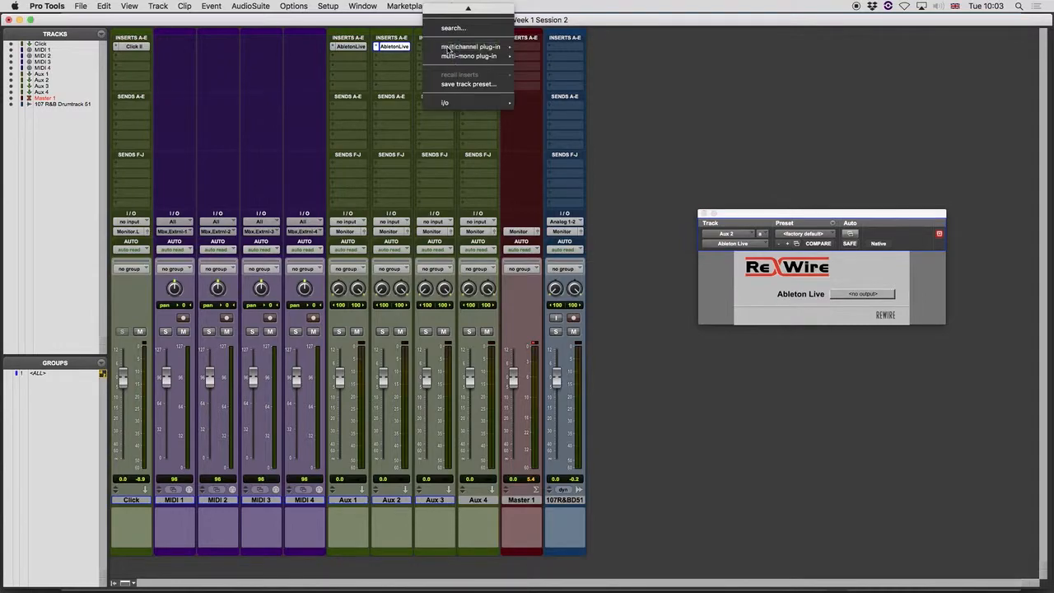
{"action": "mouse_move", "coordinate": [498, 48]}
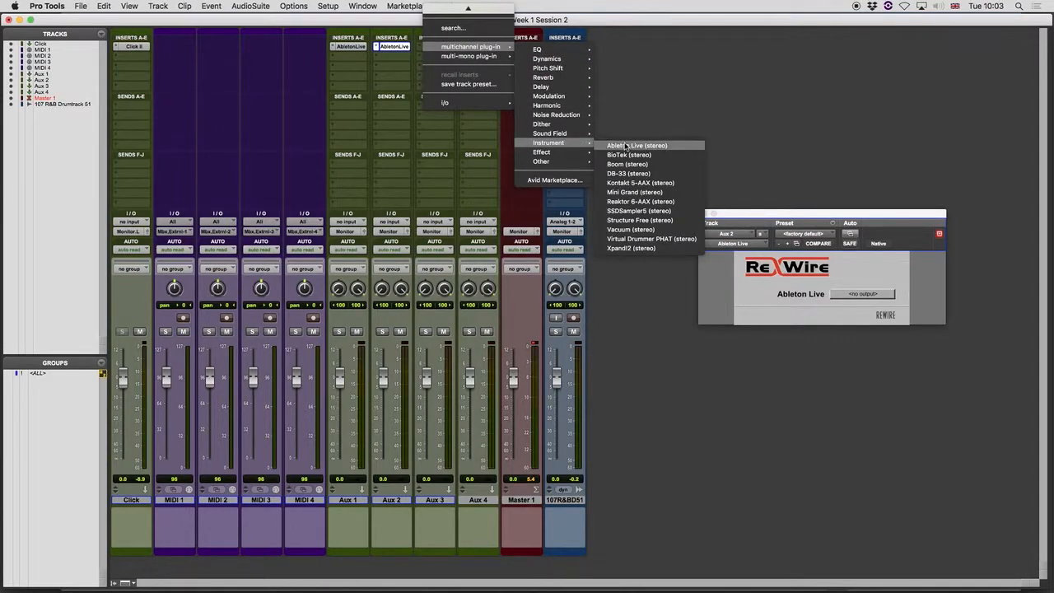
{"action": "left_click", "coordinate": [610, 145]}
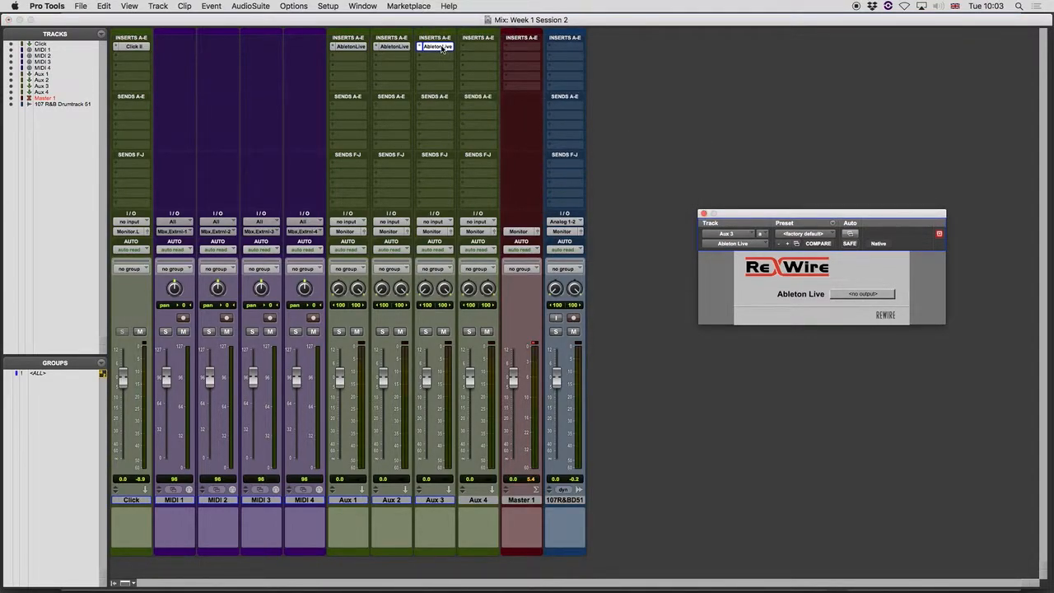
{"action": "left_click_drag", "start_coordinate": [437, 52], "coordinate": [476, 54]}
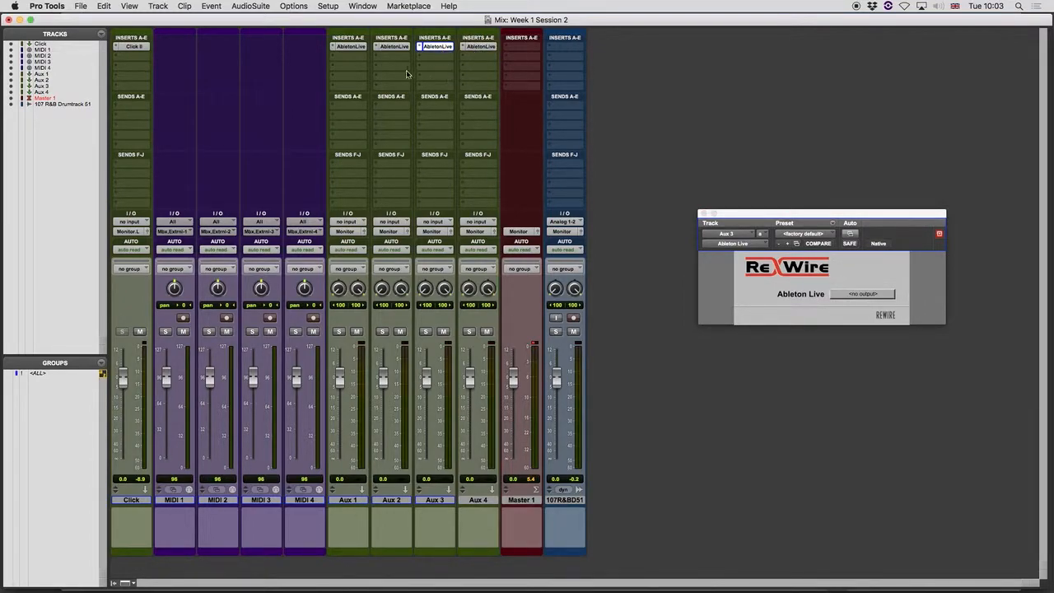
Check the ReWire plug-in on each of the four Aux Inputs and move its window closer to the mixer channels.
{"action": "left_click", "coordinate": [355, 51]}
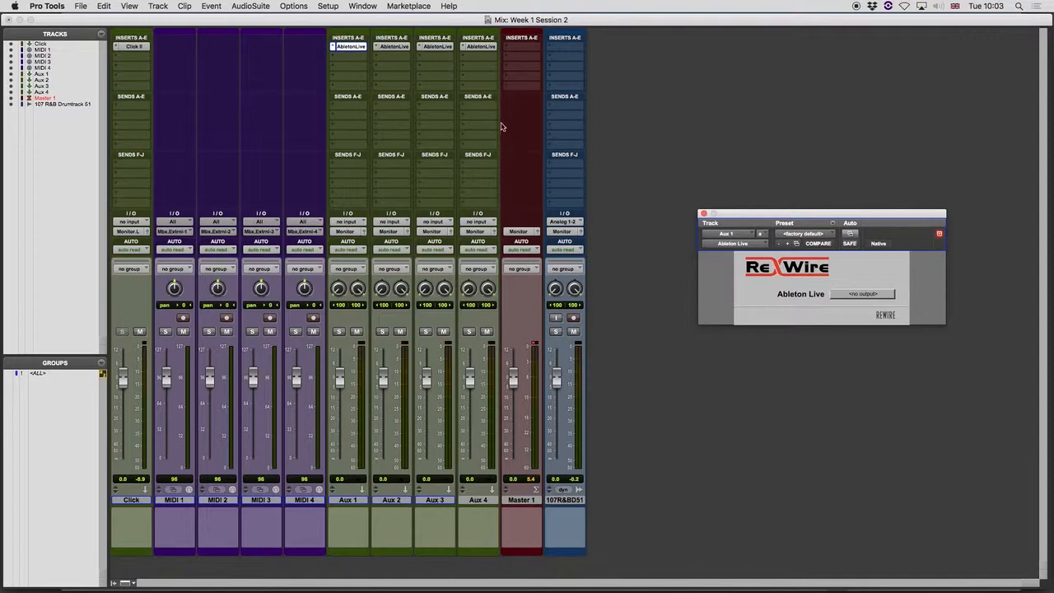
{"action": "left_click", "coordinate": [399, 50]}
{"action": "left_click", "coordinate": [436, 49]}
{"action": "left_click", "coordinate": [476, 50]}
{"action": "left_click", "coordinate": [430, 50]}
{"action": "left_click", "coordinate": [409, 49]}
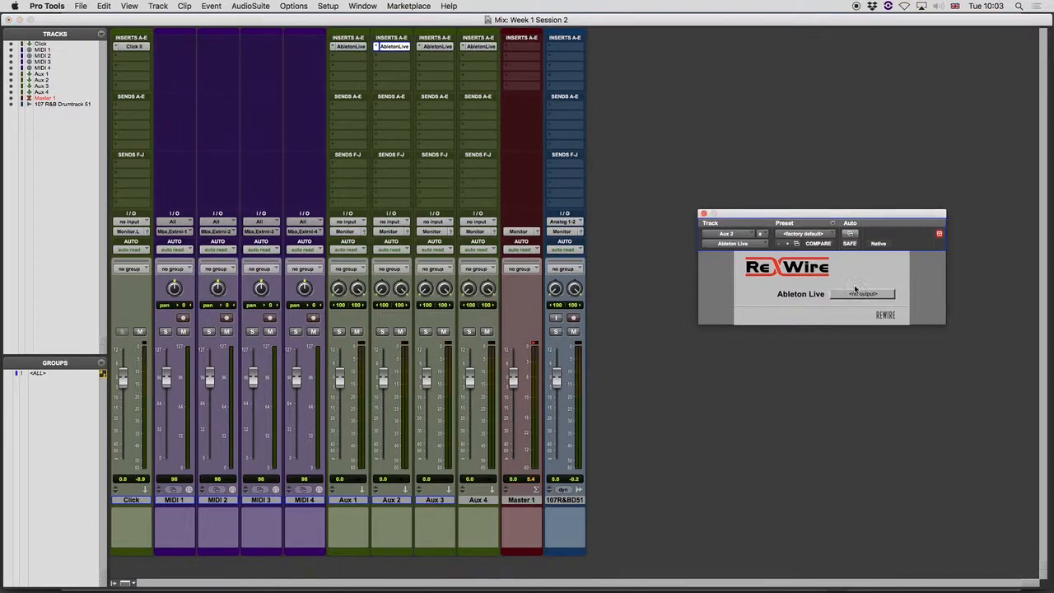
{"action": "left_click_drag", "start_coordinate": [851, 223], "coordinate": [785, 110]}
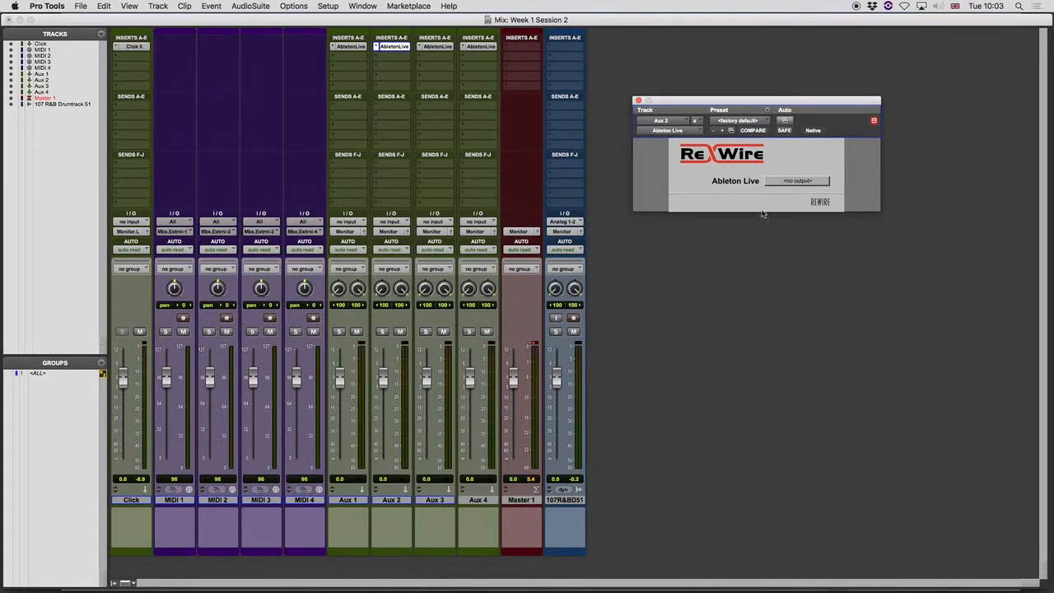
Set the ReWire output on Aux 1 to Mix L - Mix R and assign a stereo output pair on Aux 2.
{"action": "left_click", "coordinate": [346, 46]}
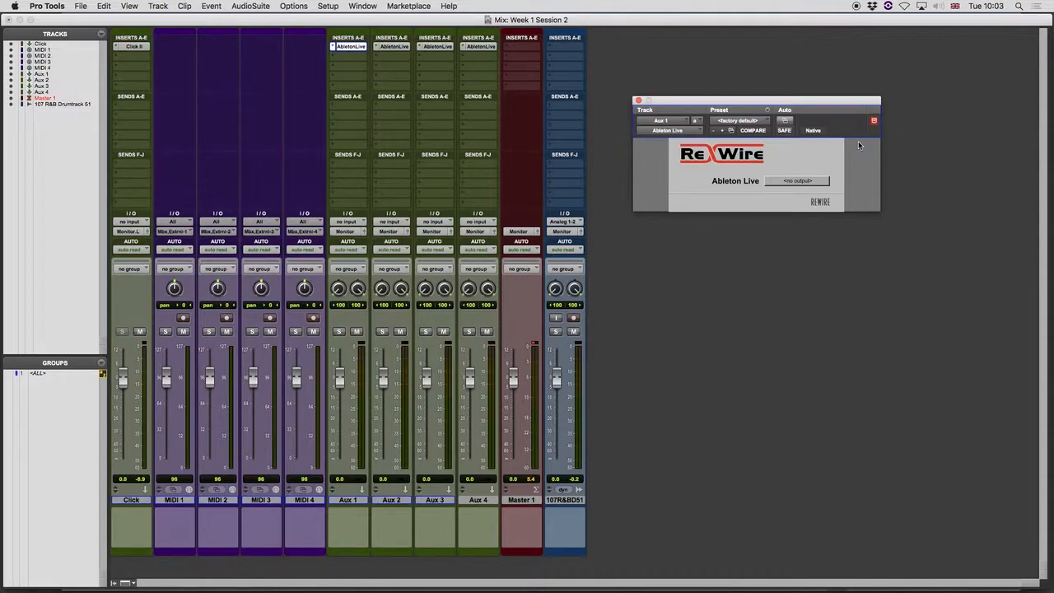
{"action": "left_click", "coordinate": [797, 180]}
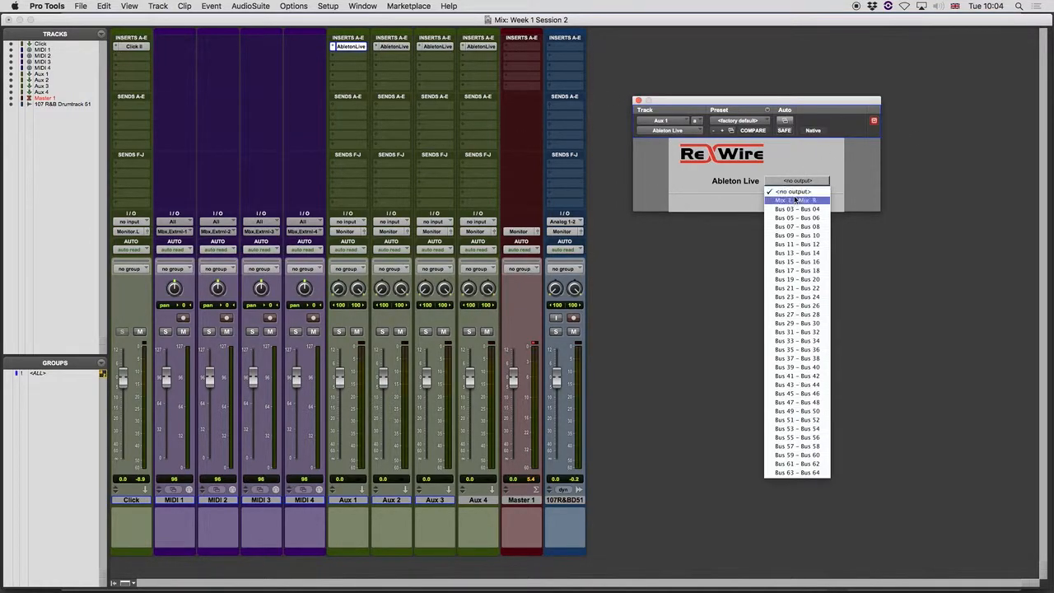
{"action": "left_click", "coordinate": [795, 200]}
{"action": "left_click", "coordinate": [394, 47]}
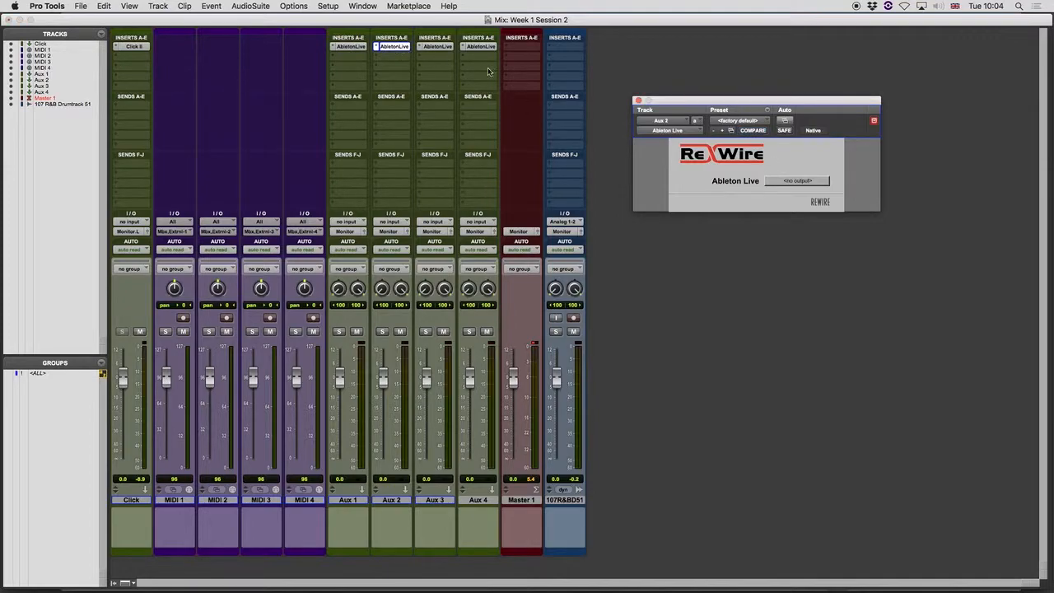
{"action": "left_click", "coordinate": [793, 181]}
{"action": "left_click", "coordinate": [796, 203]}
Set the ReWire output to Bus 05 - Bus 06 on Aux 3 and to Bus 07 - Bus 08 on Aux 4.
{"action": "left_click", "coordinate": [438, 47]}
{"action": "left_click", "coordinate": [795, 182]}
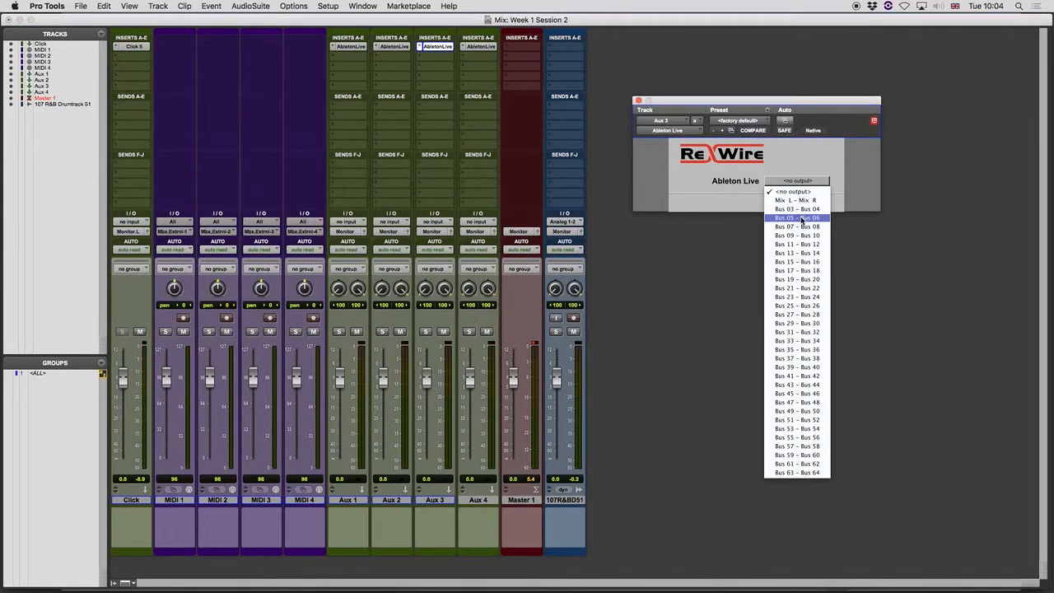
{"action": "left_click", "coordinate": [796, 218]}
{"action": "left_click", "coordinate": [485, 48]}
{"action": "left_click", "coordinate": [794, 181]}
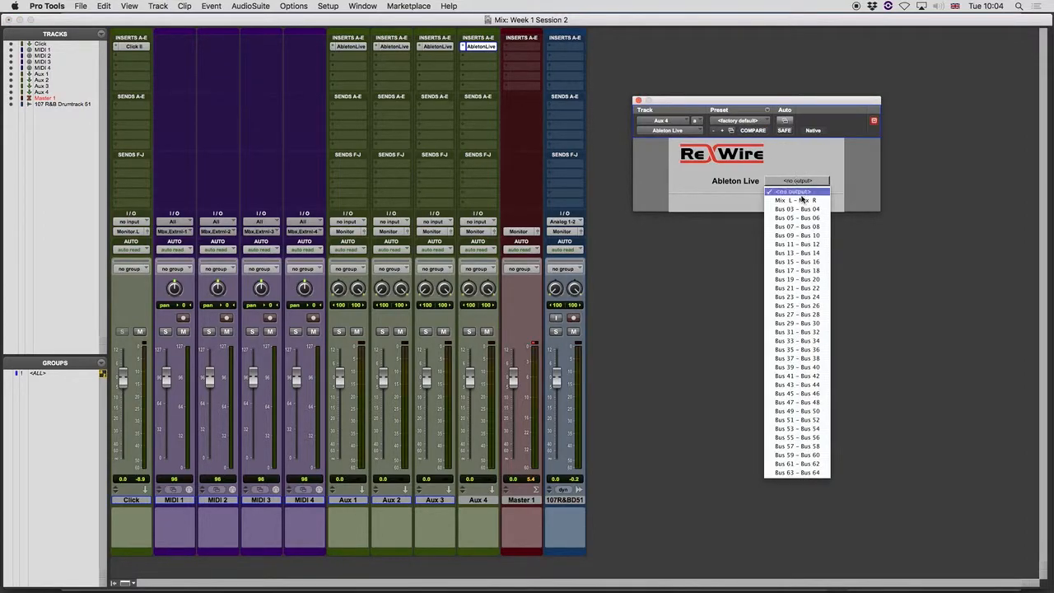
{"action": "left_click", "coordinate": [806, 232]}
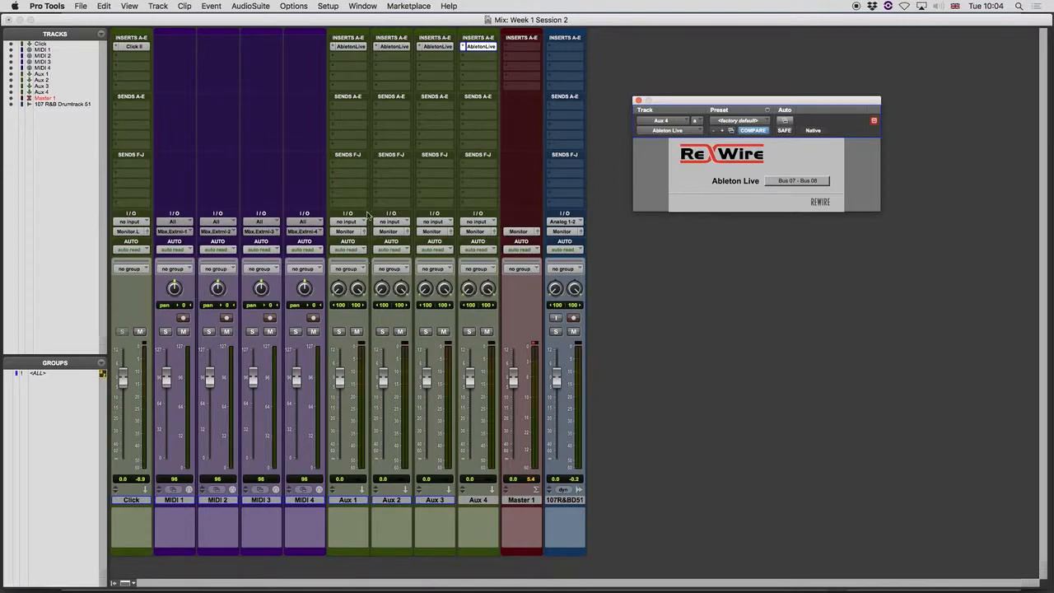
Open the ReWire plug-in on Aux 1 and consult the Configure Ableton Session section of the Word notes.
{"action": "left_click", "coordinate": [353, 47]}
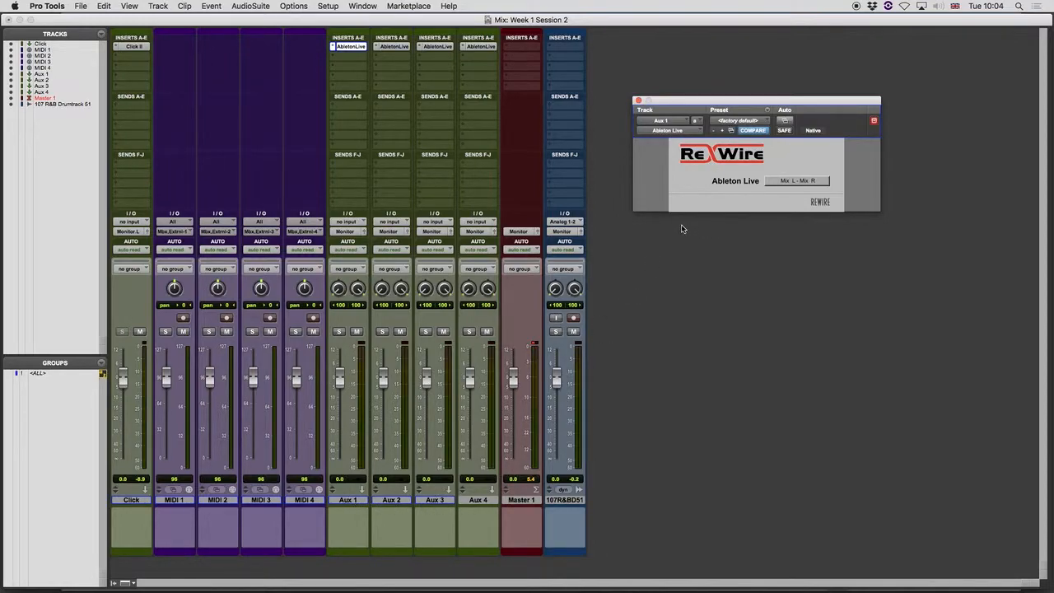
{"action": "key", "text": "super+Tab"}
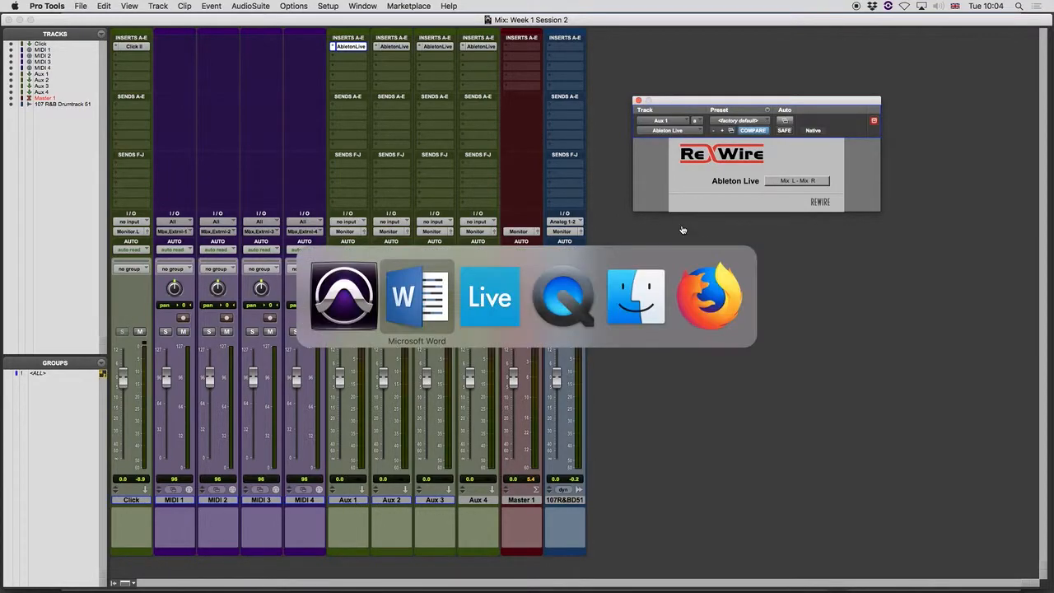
{"action": "scroll", "coordinate": [552, 284], "scroll_direction": "down", "scroll_amount": 10}
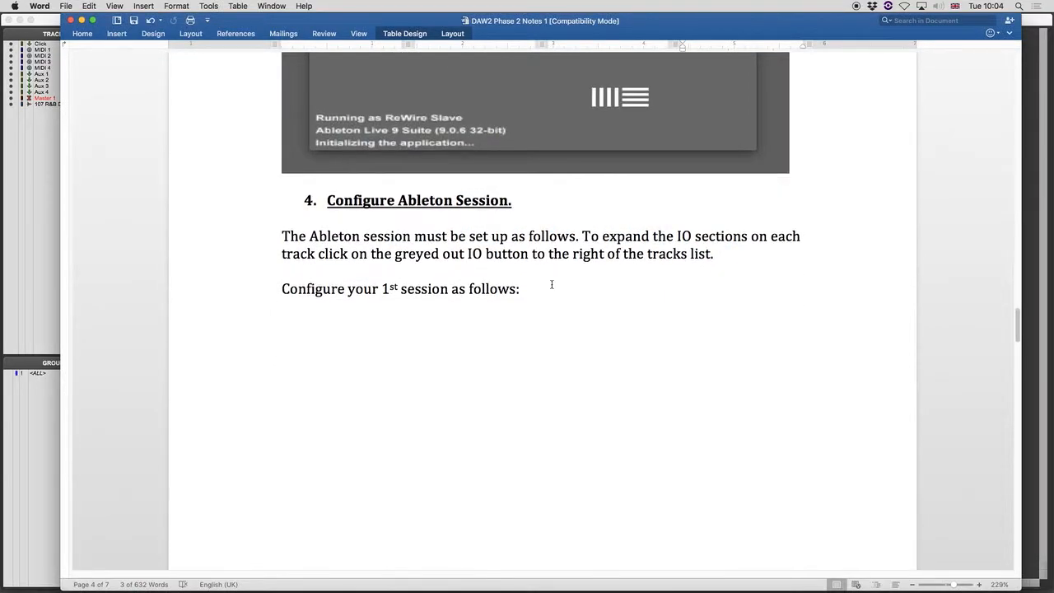
{"action": "scroll", "coordinate": [551, 289], "scroll_direction": "down", "scroll_amount": 8}
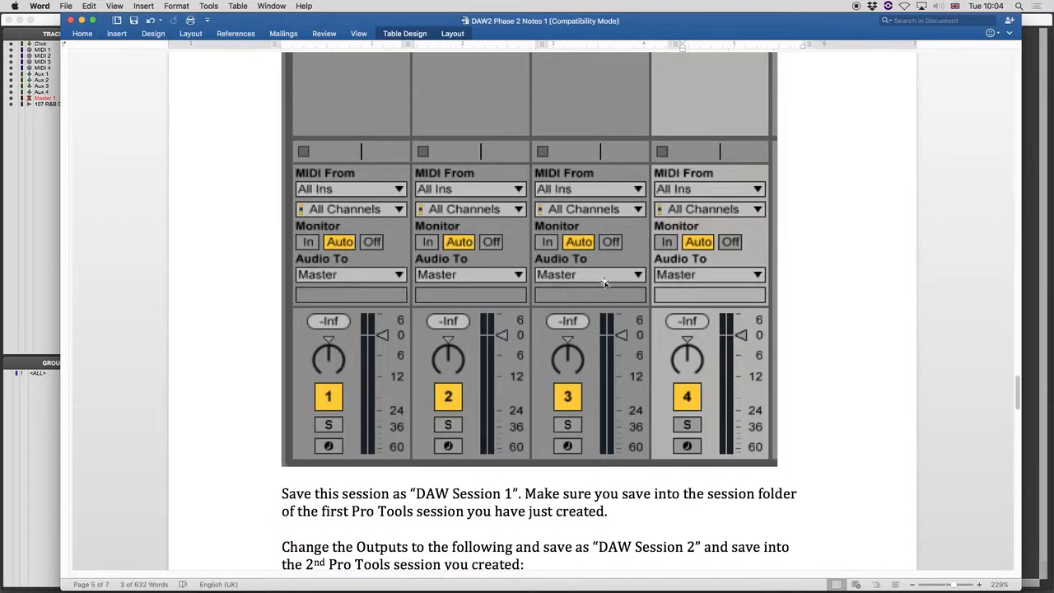
{"action": "key", "text": "super+Tab"}
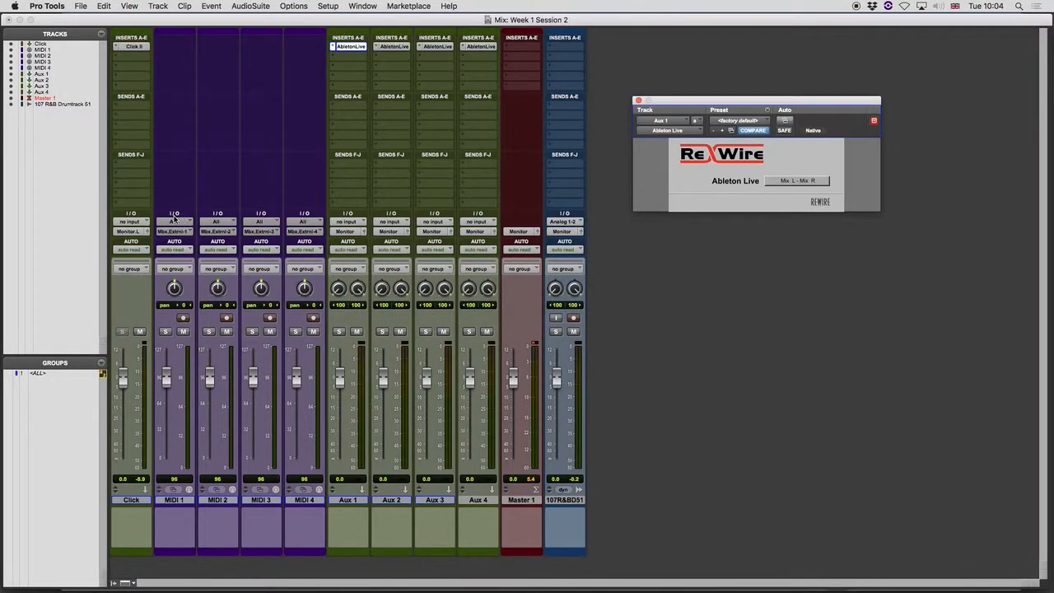
Record-enable the tracks MIDI 1, MIDI 2, MIDI 3 and MIDI 4 one after another.
{"action": "left_click", "coordinate": [191, 306]}
{"action": "left_click", "coordinate": [182, 317]}
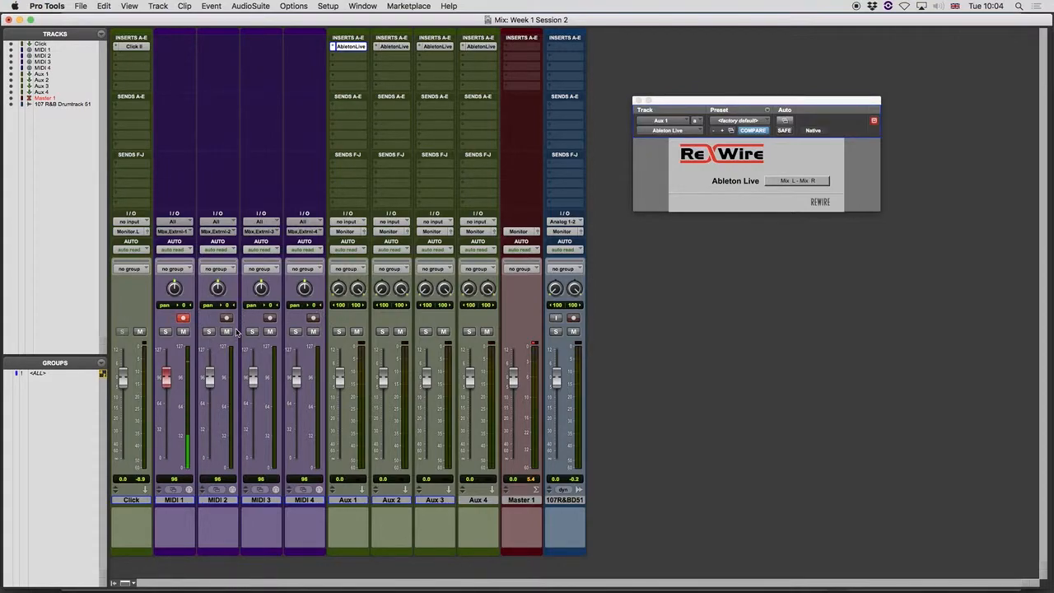
{"action": "left_click", "coordinate": [227, 318]}
{"action": "left_click", "coordinate": [269, 317]}
{"action": "left_click", "coordinate": [312, 318]}
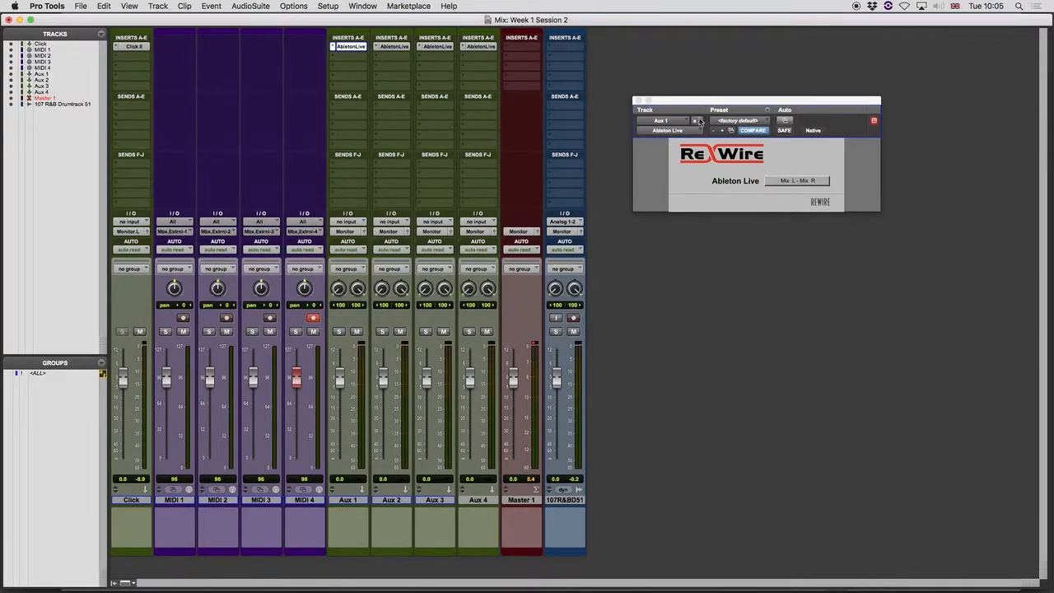
Insert the multichannel instrument plug-in Xpand!2 on Aux 1 and remove it again.
{"action": "left_click_drag", "start_coordinate": [783, 105], "coordinate": [863, 68]}
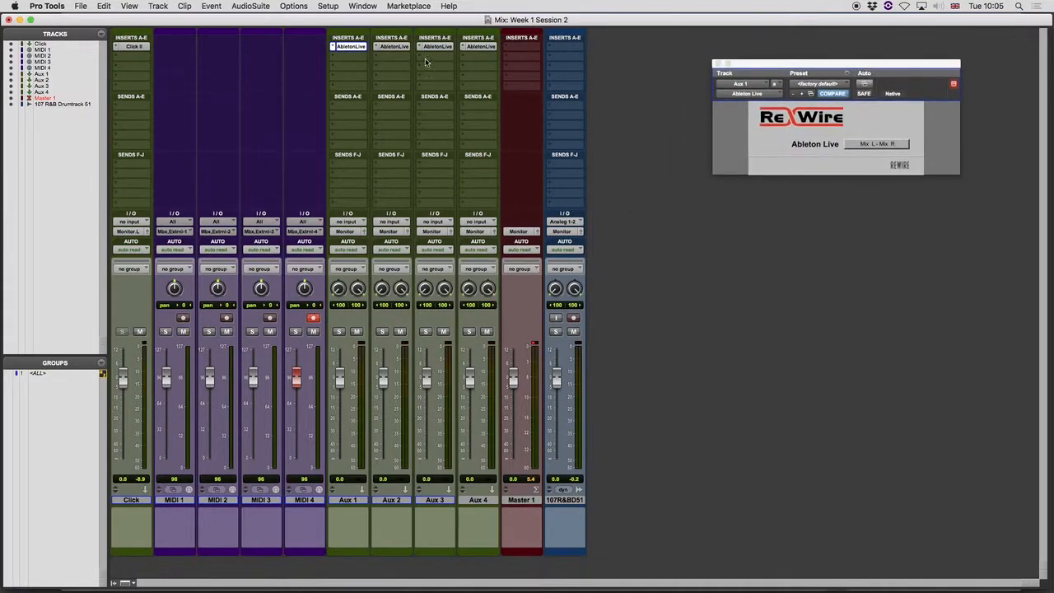
{"action": "left_click", "coordinate": [364, 83]}
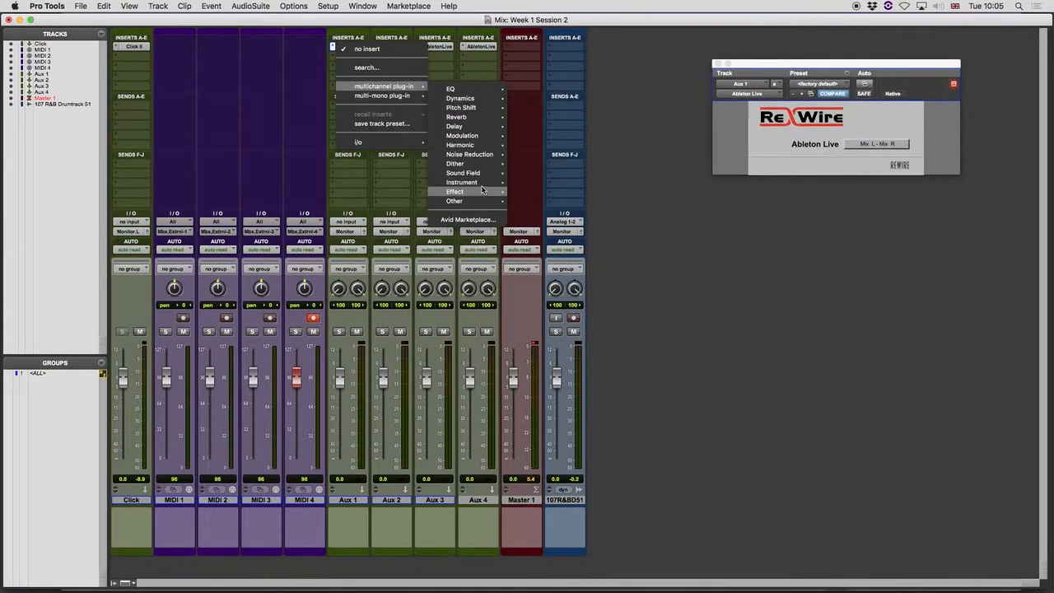
{"action": "mouse_move", "coordinate": [470, 182]}
{"action": "left_click", "coordinate": [532, 287]}
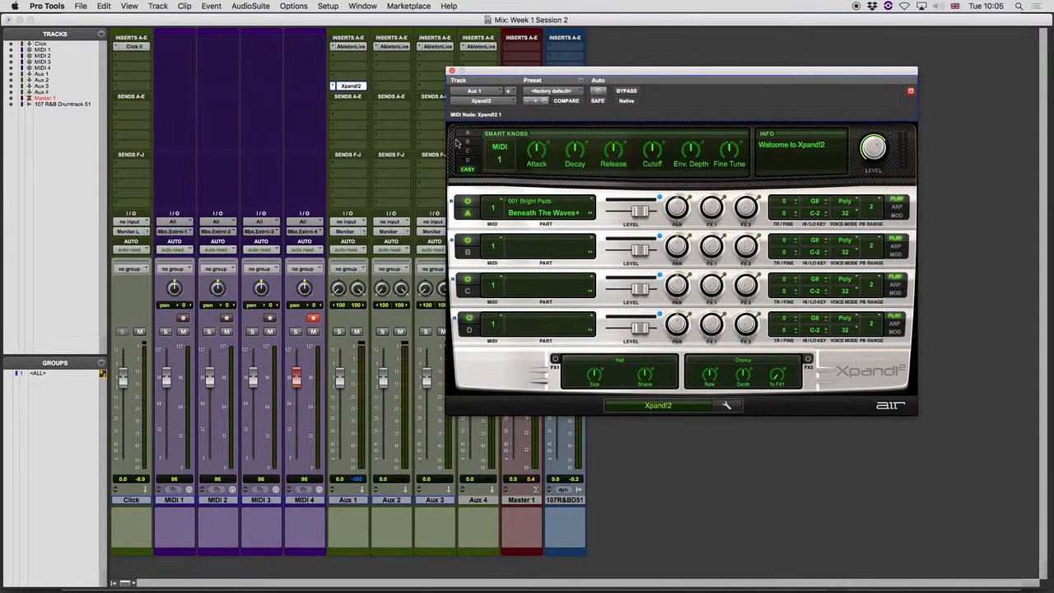
{"action": "left_click", "coordinate": [489, 101]}
{"action": "left_click", "coordinate": [493, 64]}
Switch to Ableton Live and enlarge its window to fill the screen.
{"action": "key", "text": "super+Tab"}
{"action": "key", "text": "super+Tab"}
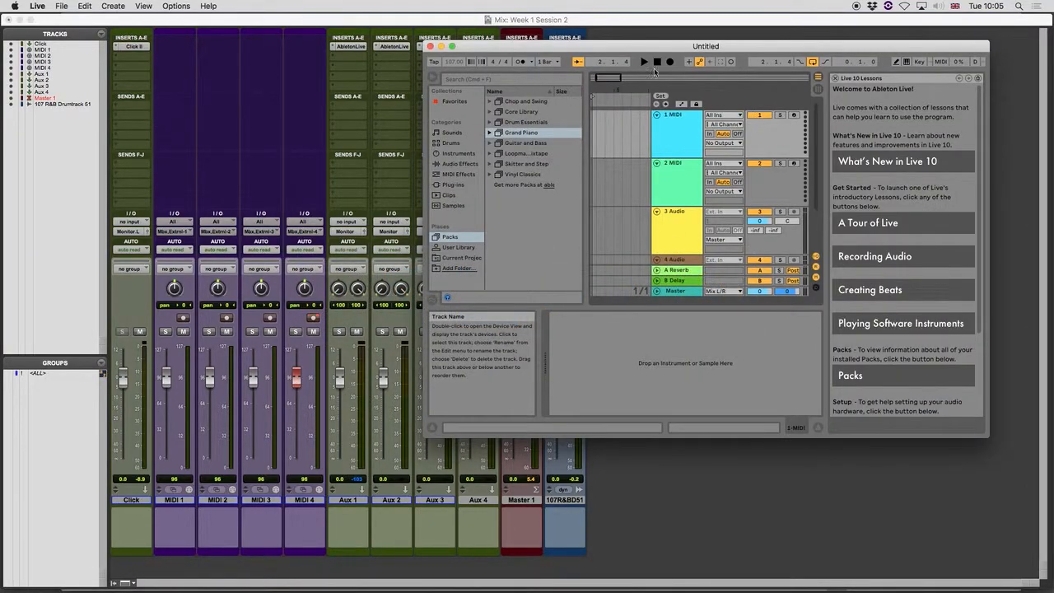
{"action": "double_click", "coordinate": [692, 48]}
Save the Live Set as Week 1 Session 2 in the Week 1 Session 2 folder inside Documents.
{"action": "left_click", "coordinate": [62, 8]}
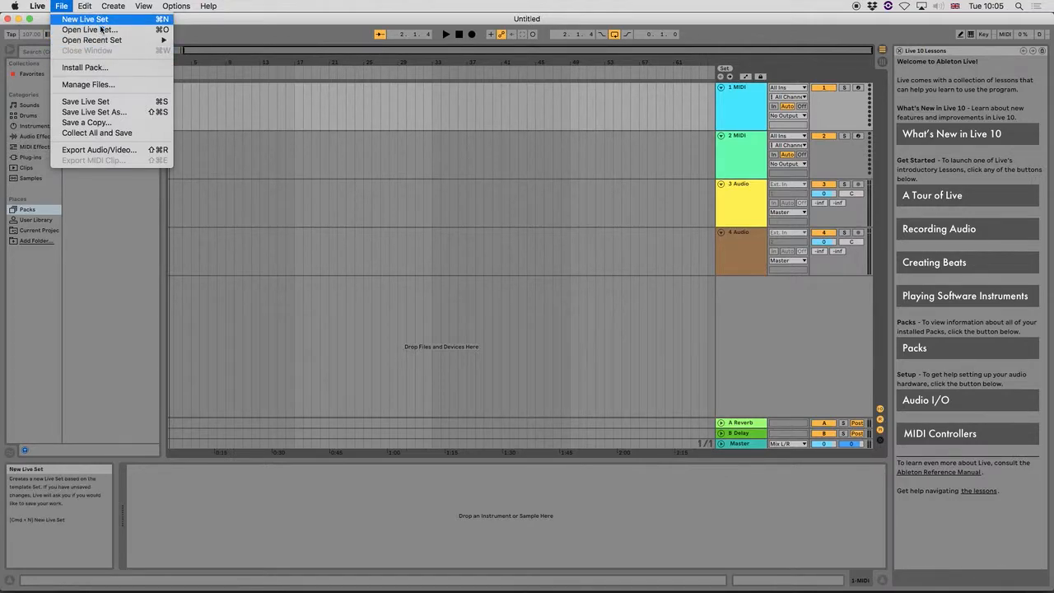
{"action": "left_click", "coordinate": [119, 102]}
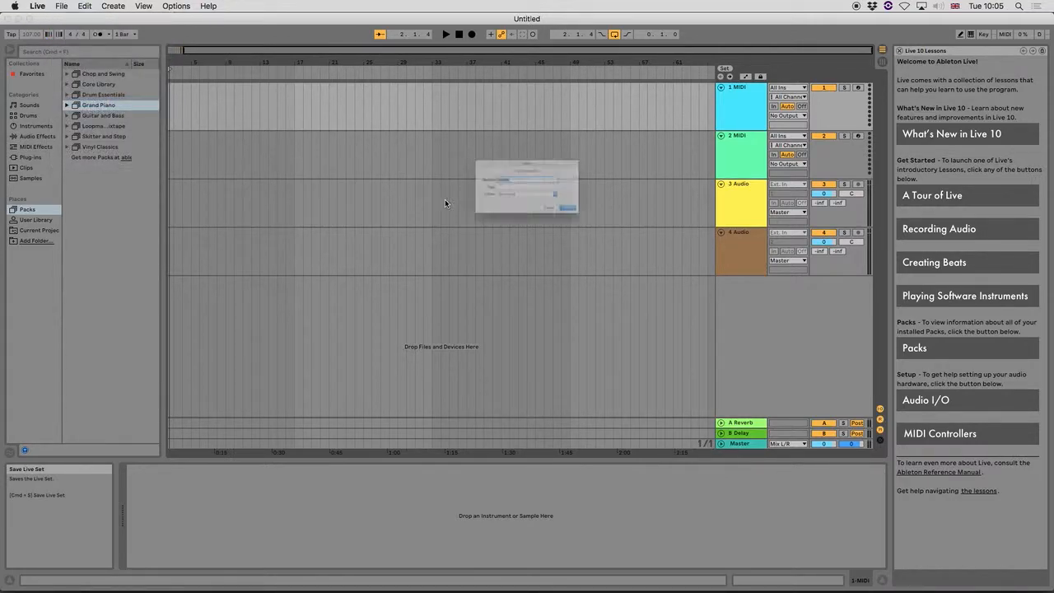
{"action": "left_click", "coordinate": [606, 172]}
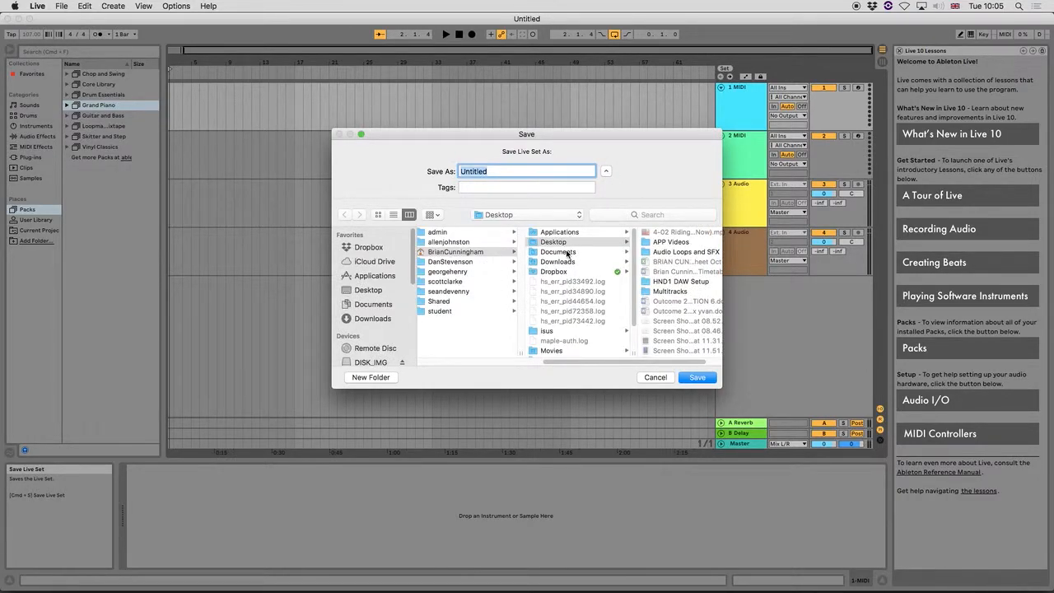
{"action": "left_click", "coordinate": [567, 252]}
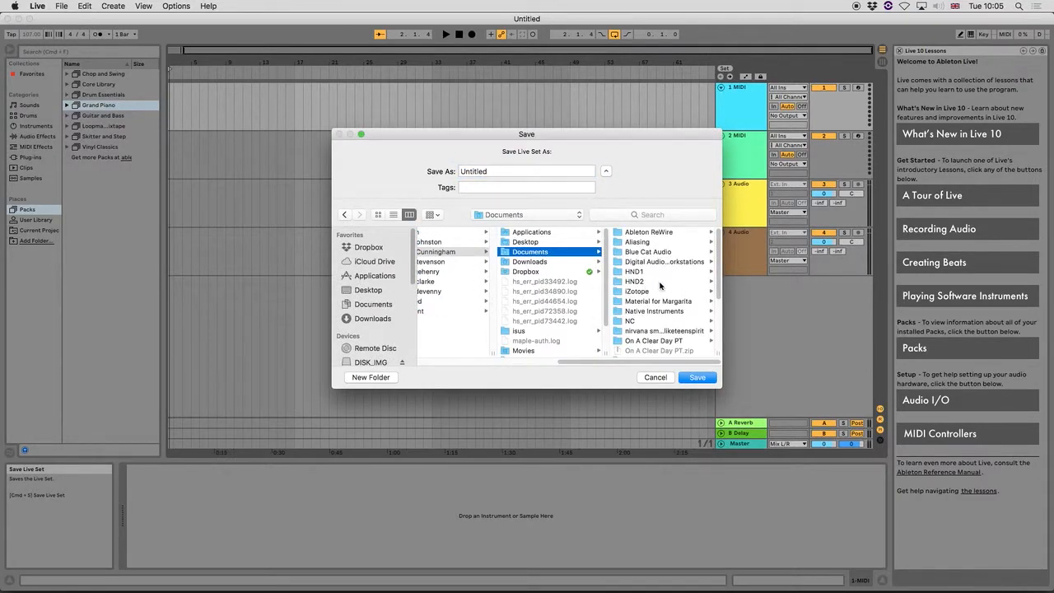
{"action": "scroll", "coordinate": [668, 320], "scroll_direction": "down", "scroll_amount": 5}
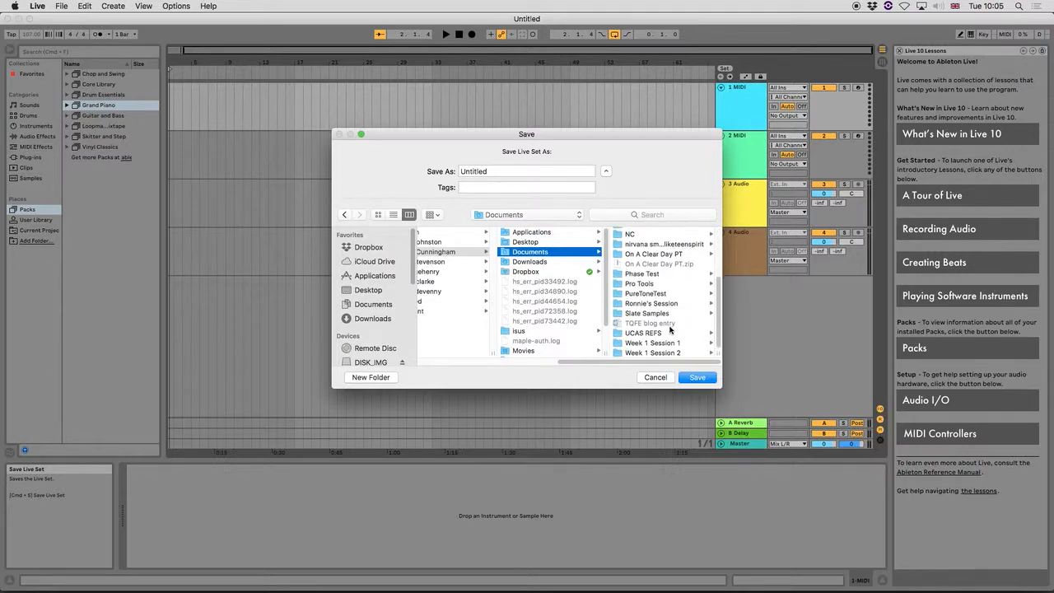
{"action": "left_click", "coordinate": [656, 353]}
{"action": "double_click", "coordinate": [492, 171]}
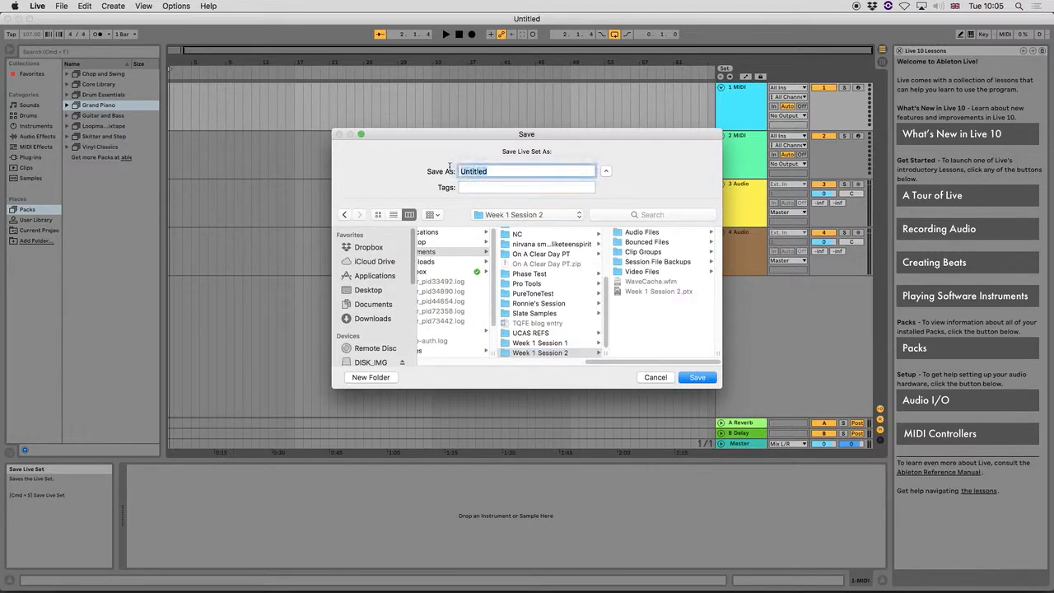
{"action": "type", "text": "Week 1 Session 2"}
{"action": "key", "text": "Return"}
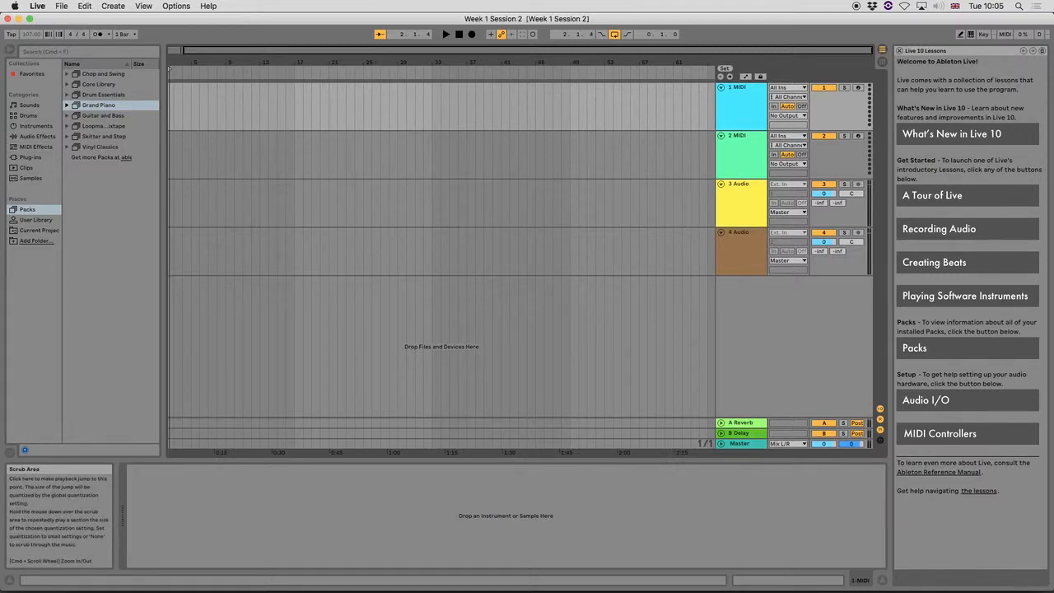
Show the Session View and delete the two audio tracks, 3 Audio and 4 Audio.
{"action": "key", "text": "Tab"}
{"action": "key", "text": "Tab"}
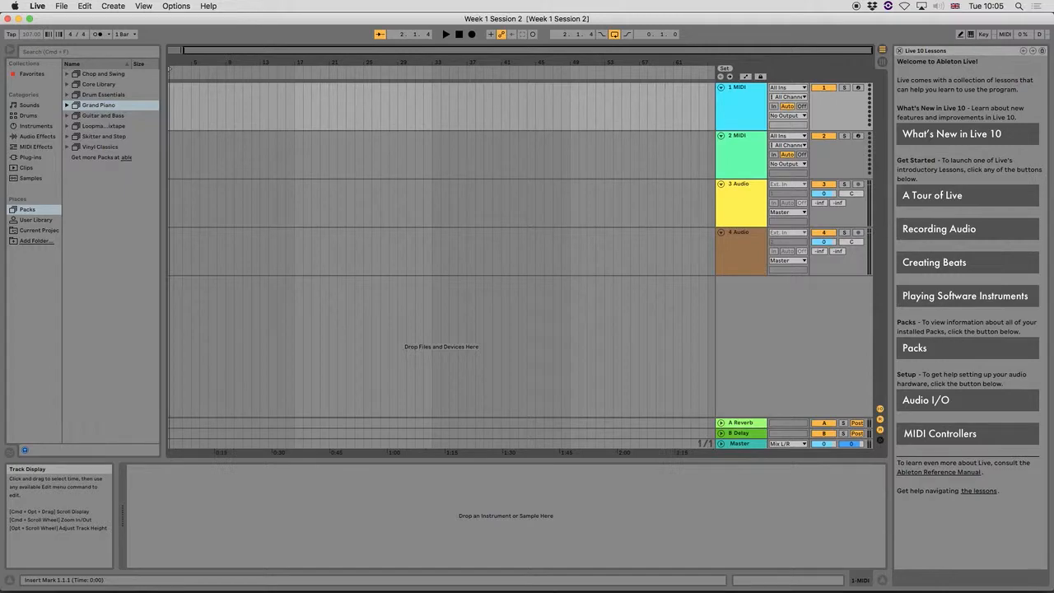
{"action": "key", "text": "Tab"}
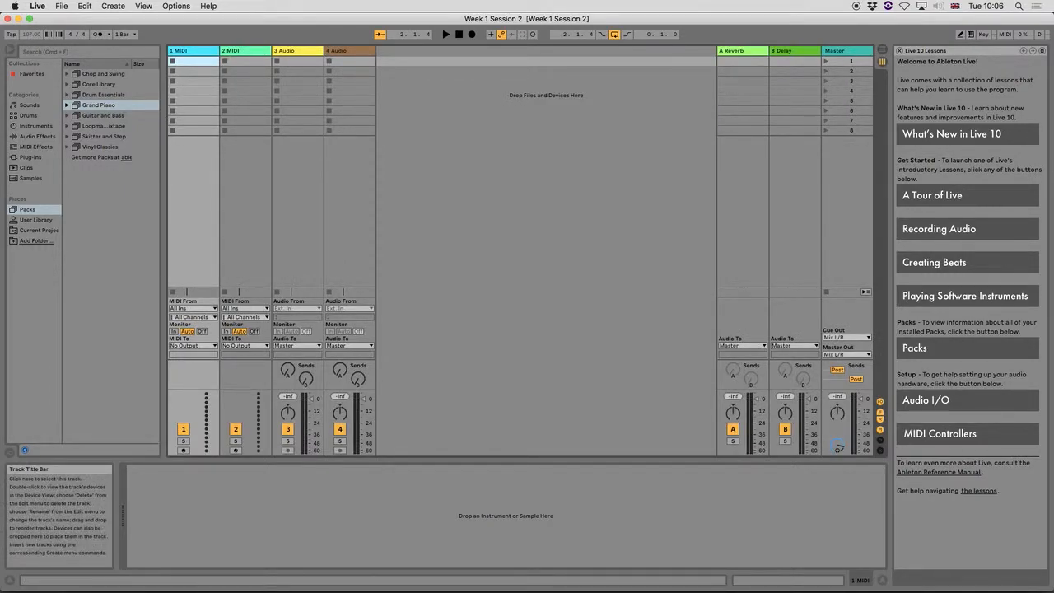
{"action": "right_click", "coordinate": [291, 51]}
{"action": "left_click", "coordinate": [313, 81]}
{"action": "right_click", "coordinate": [296, 51]}
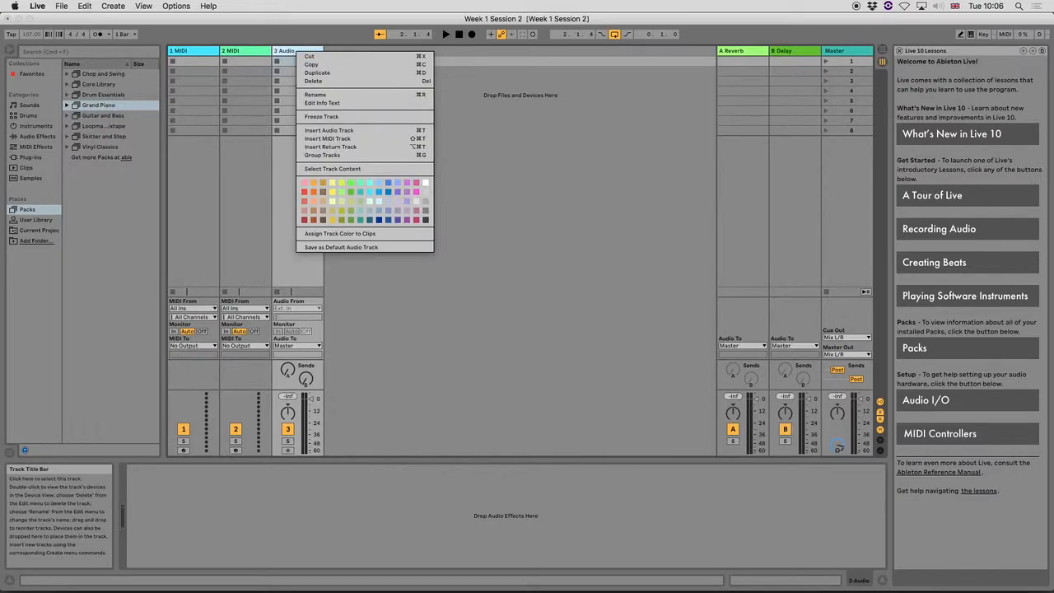
{"action": "left_click", "coordinate": [314, 81]}
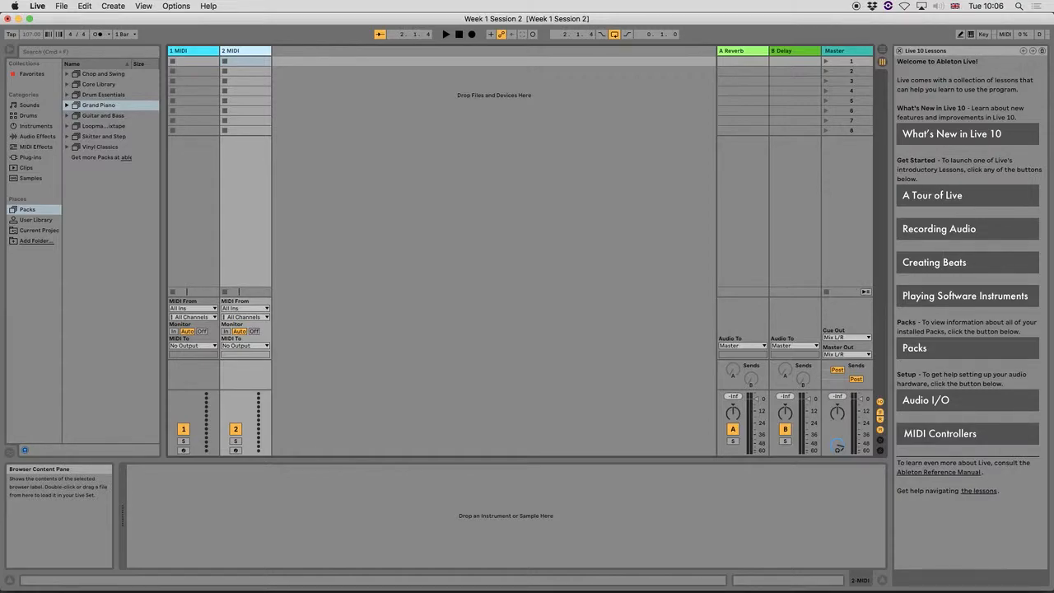
Audition the Strings presets of the Instrument Rack and load Rotaviolin.adg onto the track 1 MIDI.
{"action": "left_click", "coordinate": [68, 94]}
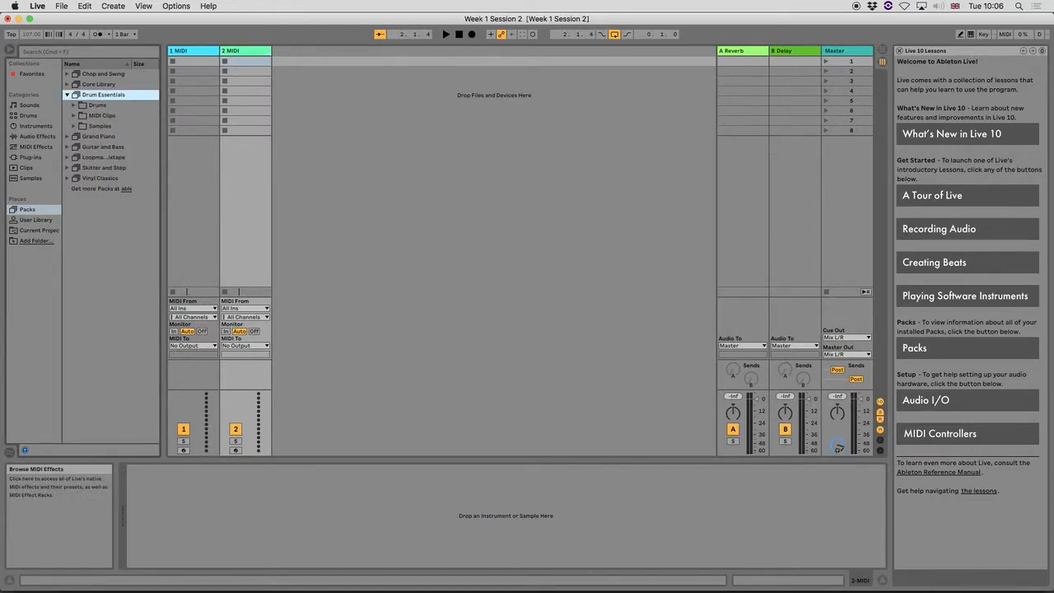
{"action": "left_click", "coordinate": [35, 126]}
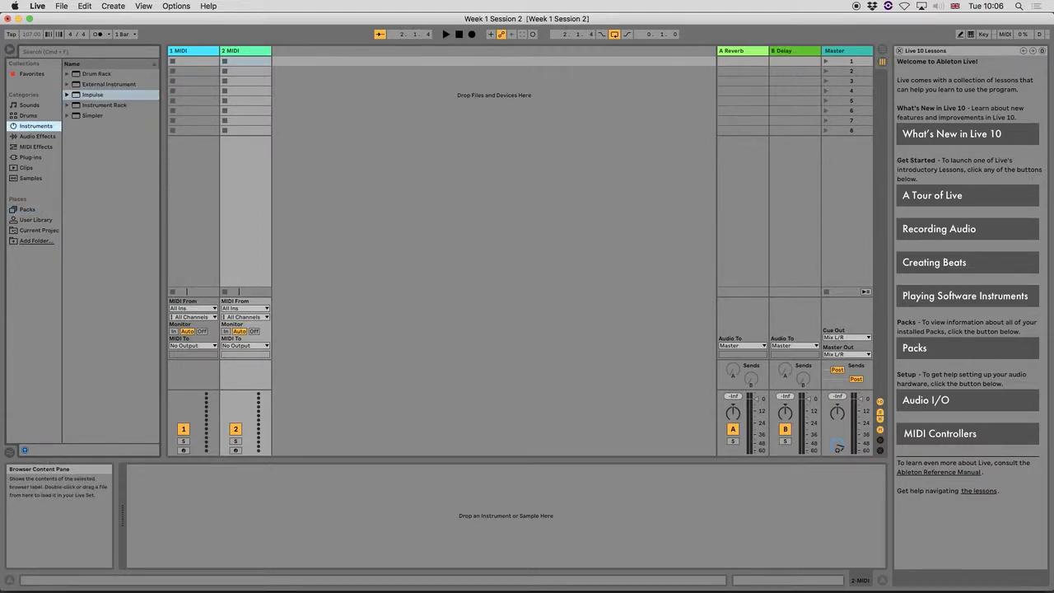
{"action": "left_click", "coordinate": [67, 84]}
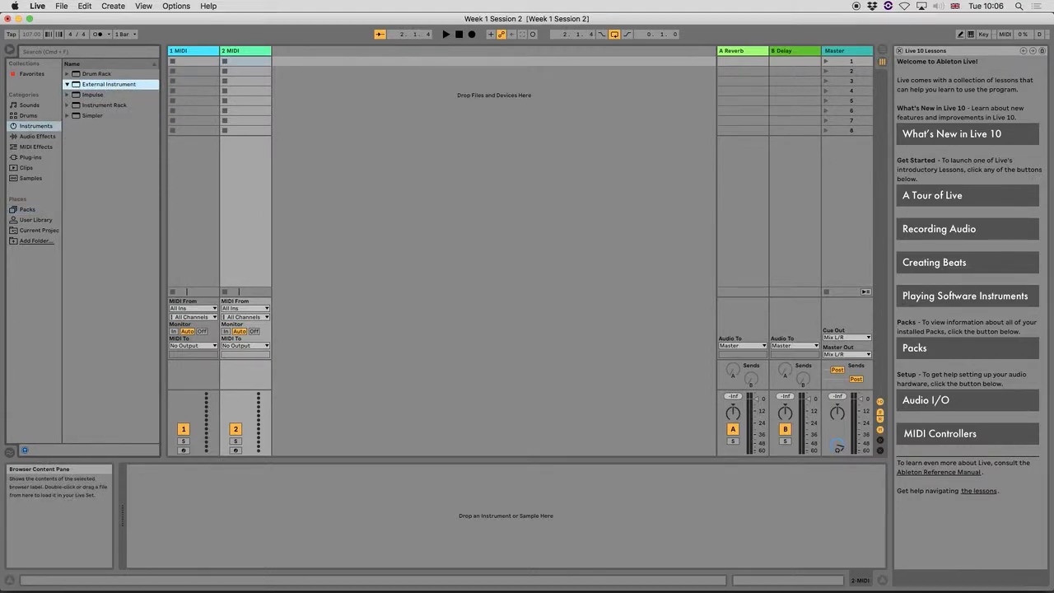
{"action": "key", "text": "Up"}
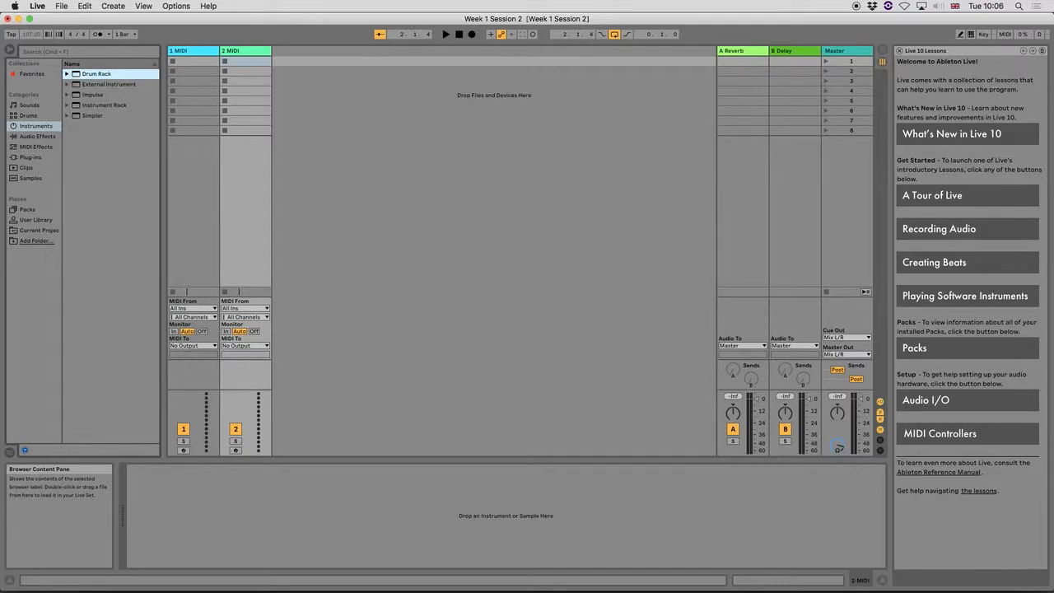
{"action": "left_click", "coordinate": [67, 105]}
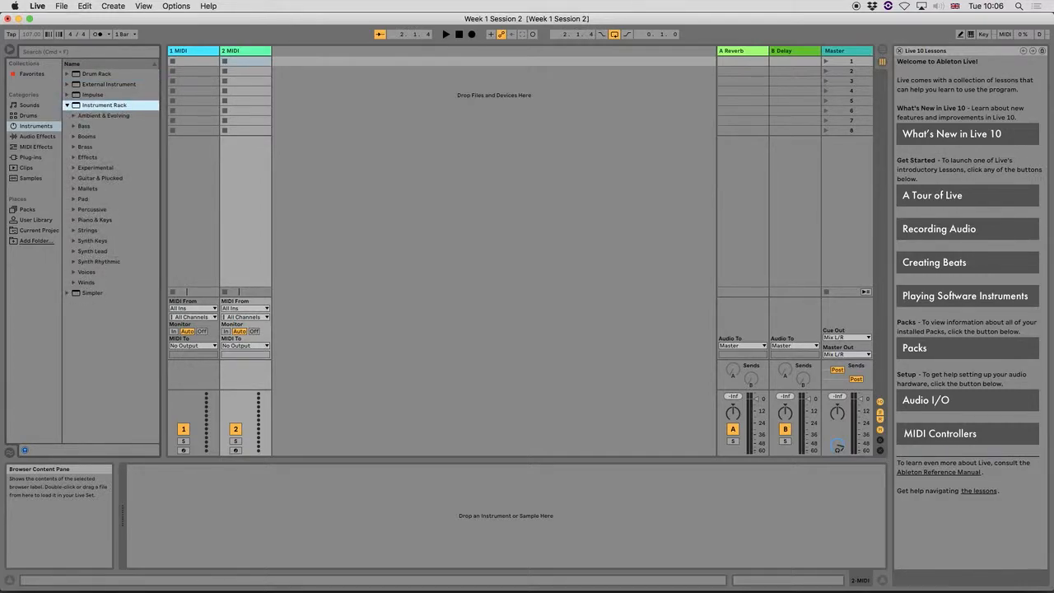
{"action": "left_click", "coordinate": [74, 231]}
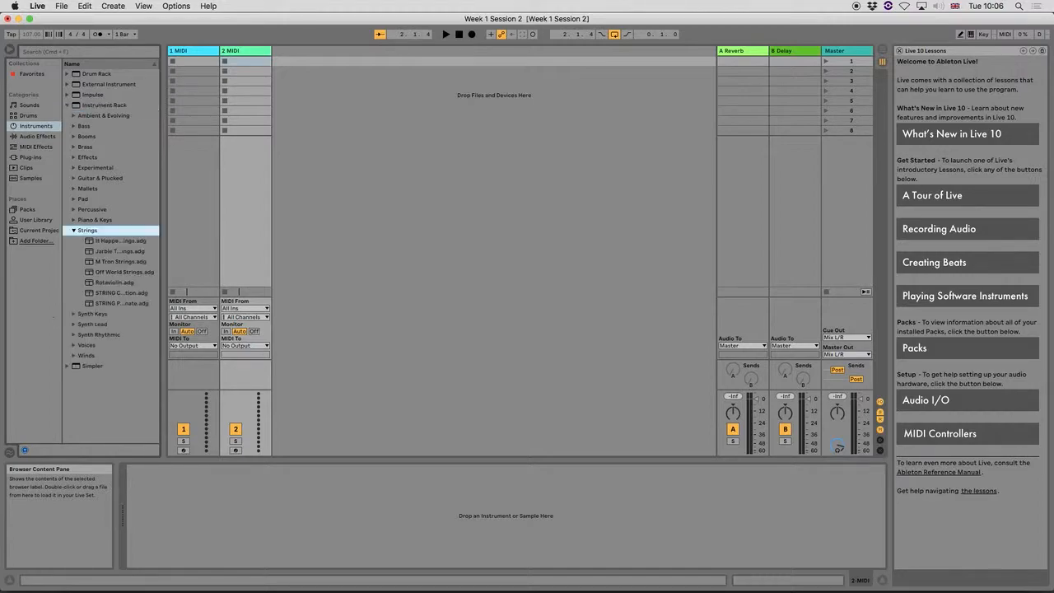
{"action": "key", "text": "Down"}
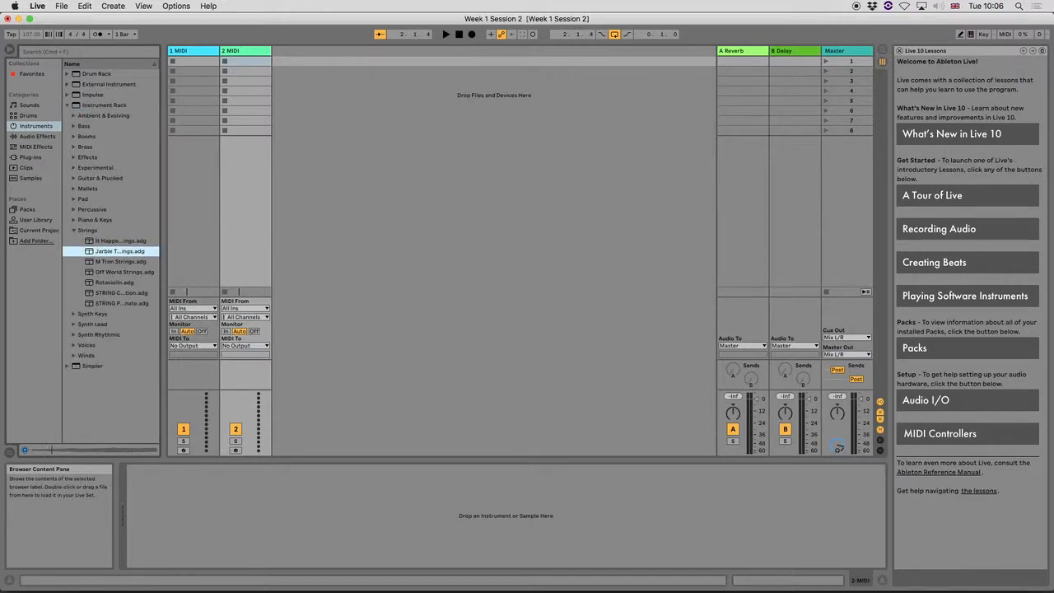
{"action": "key", "text": "Down"}
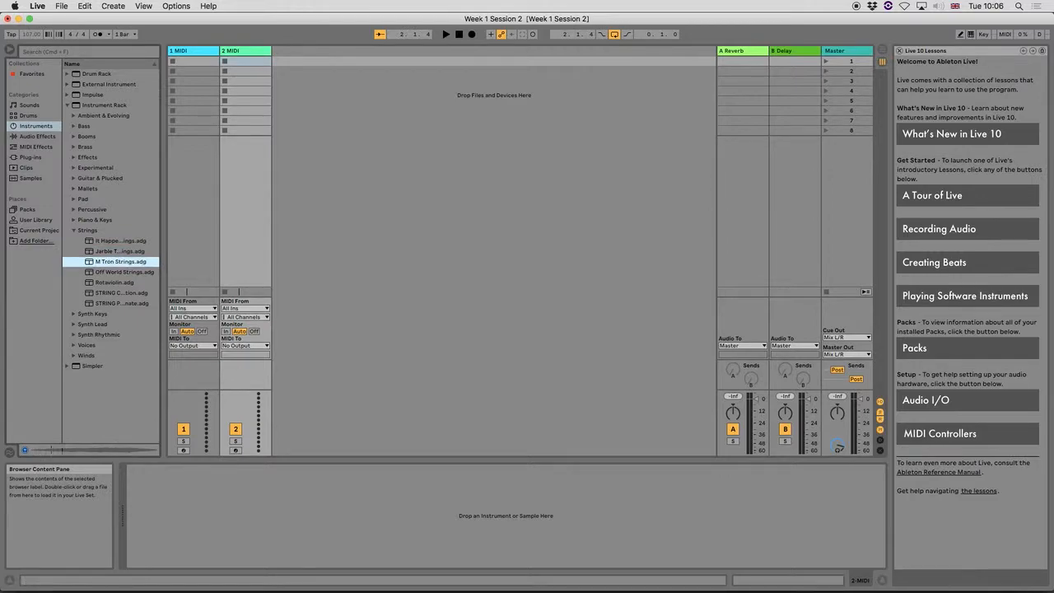
{"action": "key", "text": "Down"}
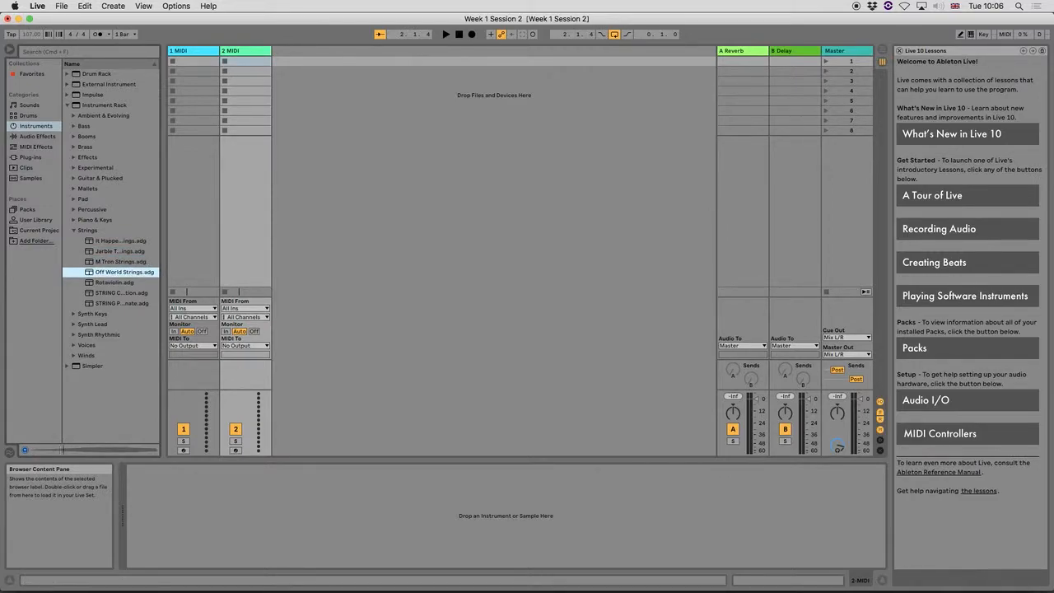
{"action": "key", "text": "Down"}
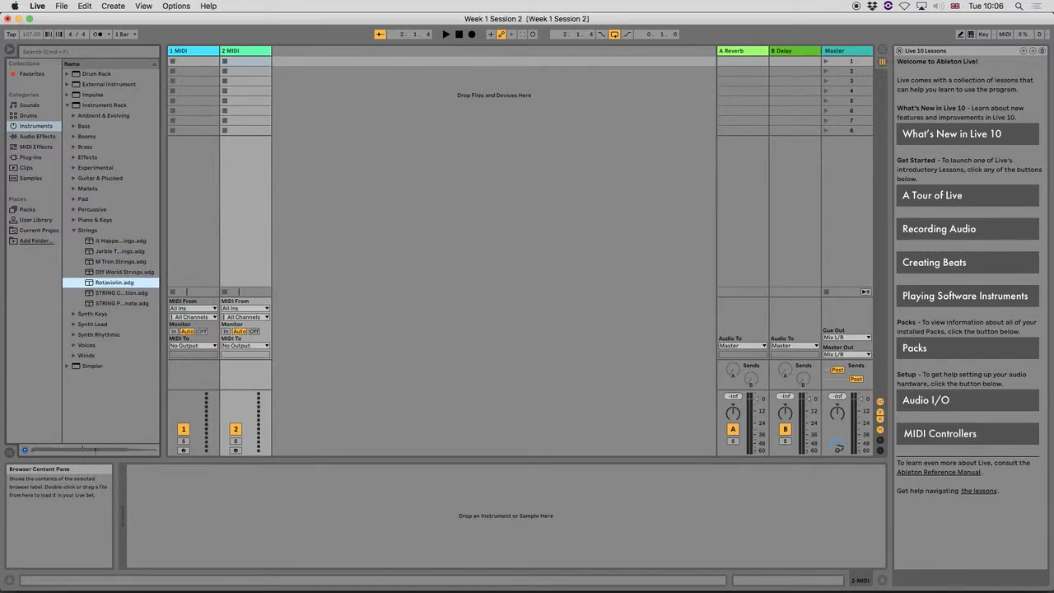
{"action": "left_click_drag", "start_coordinate": [114, 283], "coordinate": [194, 214]}
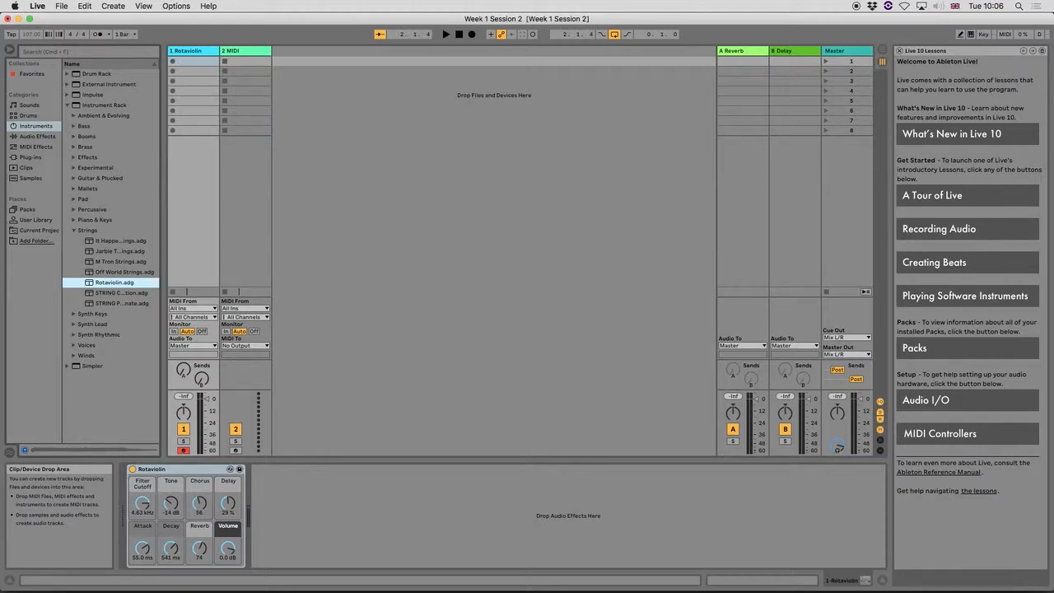
Switch to Pro Tools, set the output of the MIDI 1 track to 1-Rotaviolin and record-arm the track.
{"action": "key", "text": "super+Tab"}
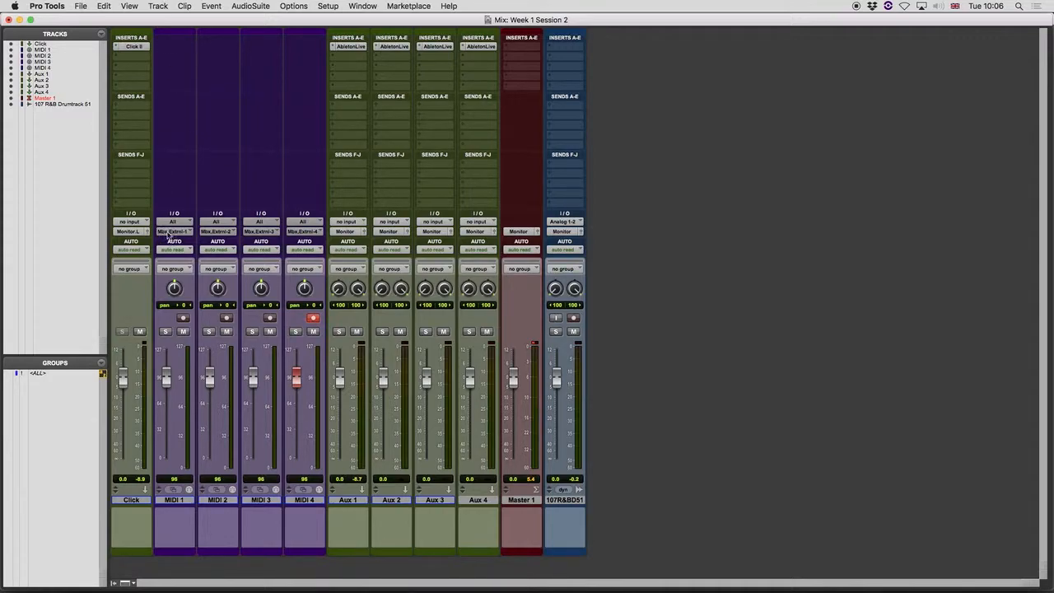
{"action": "left_click", "coordinate": [176, 234]}
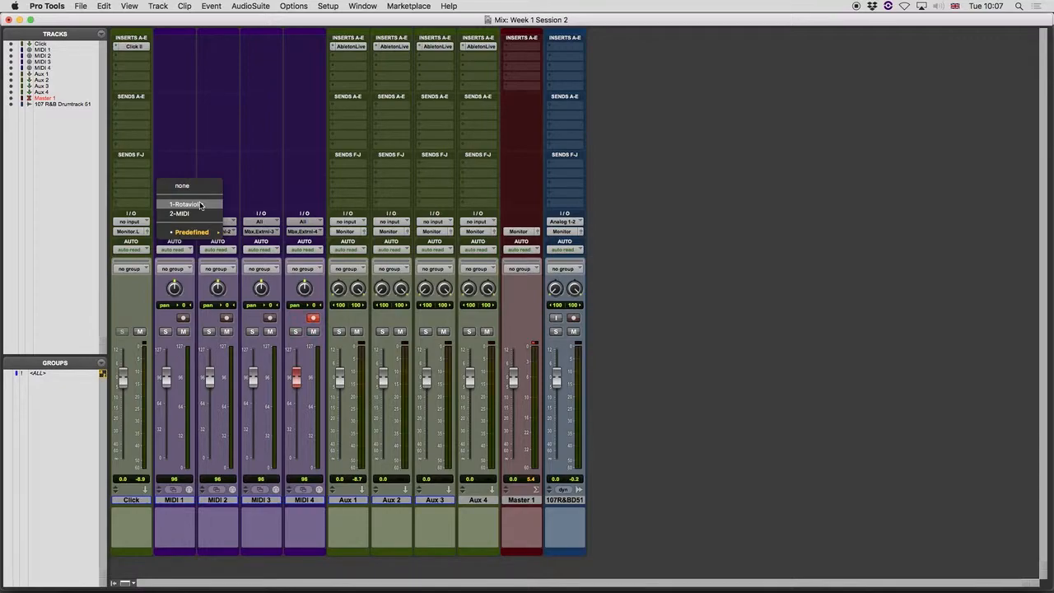
{"action": "left_click", "coordinate": [199, 205]}
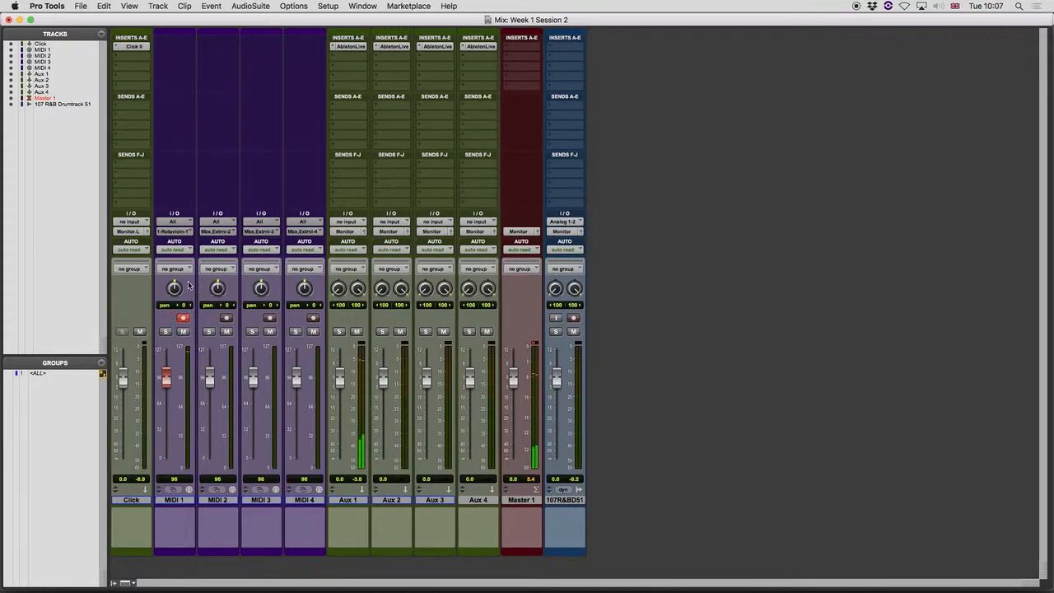
Check the Rotaviolin track's audio output in Ableton Live and the channel pair of the ReWire insert on Aux 1 in Pro Tools.
{"action": "key", "text": "super+Tab"}
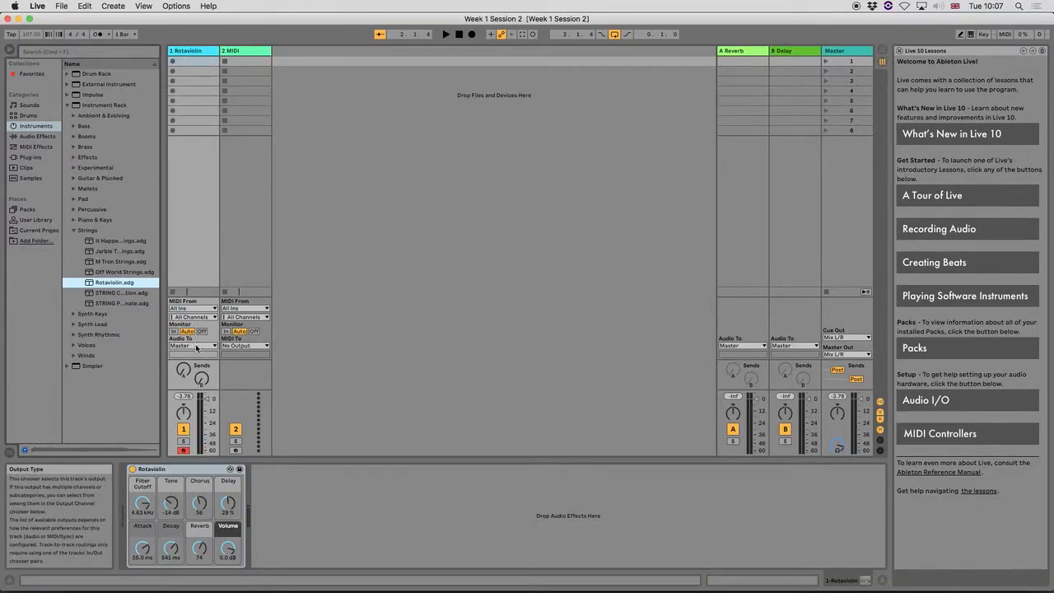
{"action": "key", "text": "super+Tab"}
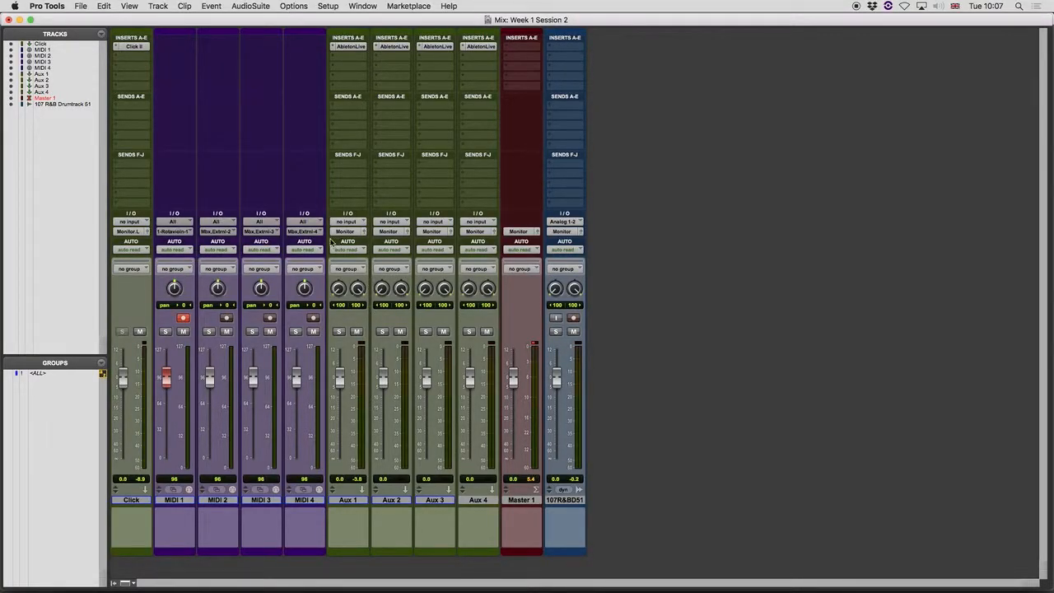
{"action": "left_click", "coordinate": [356, 72]}
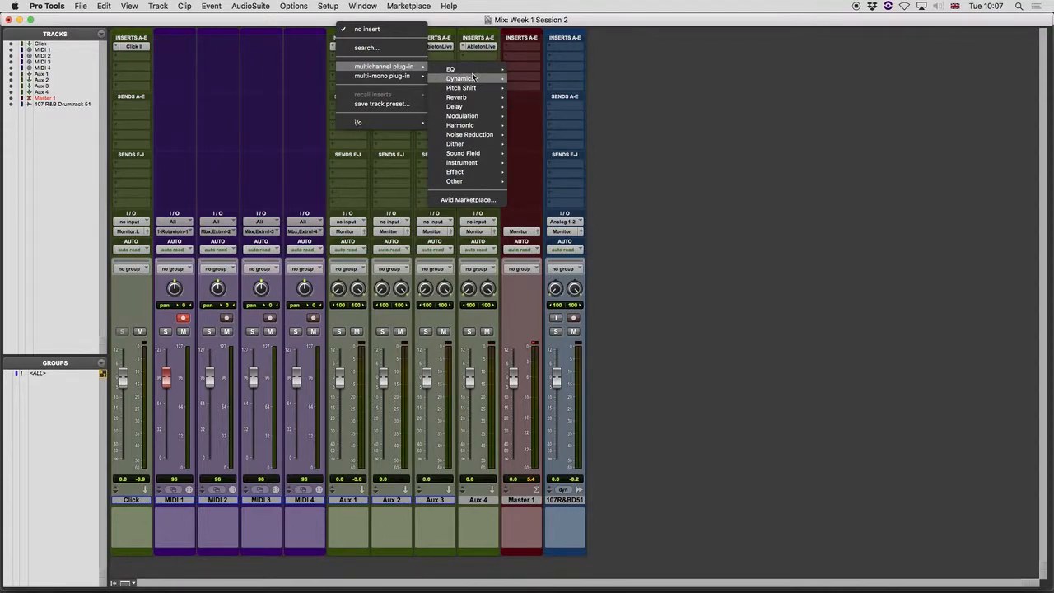
{"action": "left_click", "coordinate": [827, 208]}
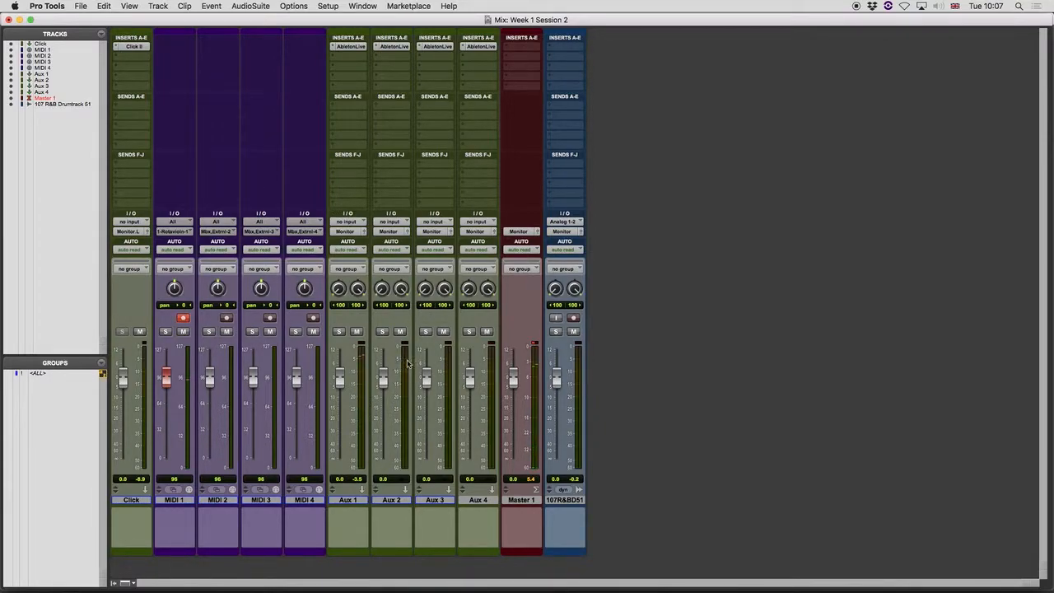
{"action": "key", "text": "super+Tab"}
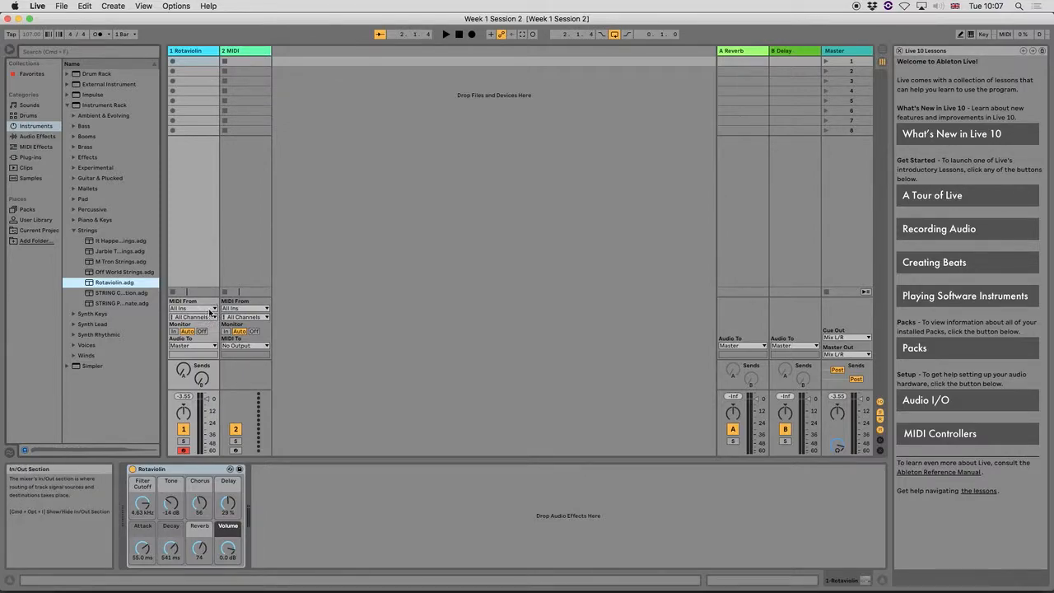
{"action": "key", "text": "super+Tab"}
{"action": "left_click", "coordinate": [354, 46]}
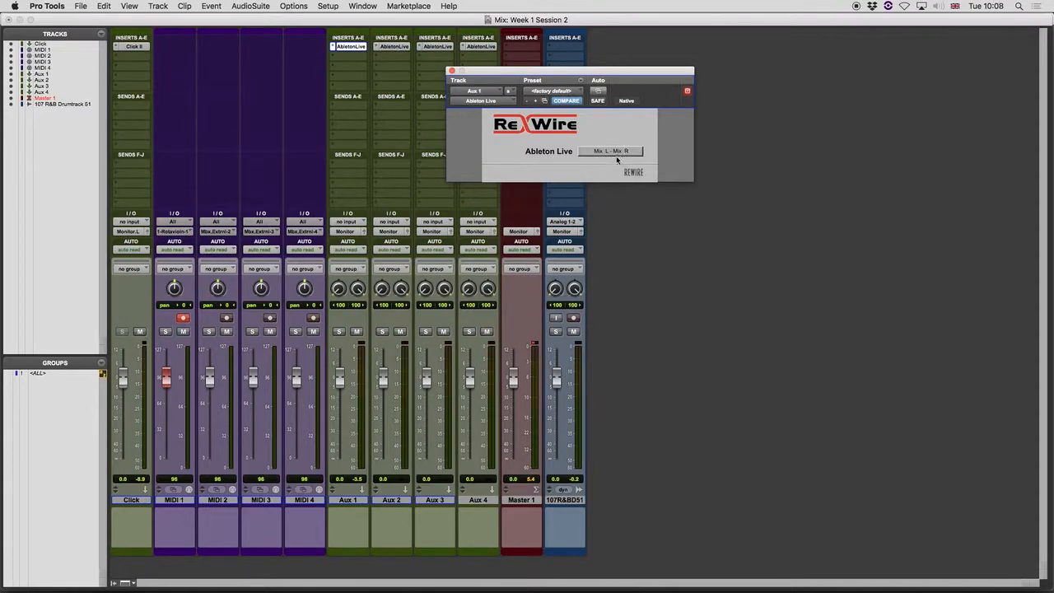
Switch to Ableton Live, audition the Piano & Keys presets and load Electric Tubes.adg onto the 2 MIDI track.
{"action": "key", "text": "super+Tab"}
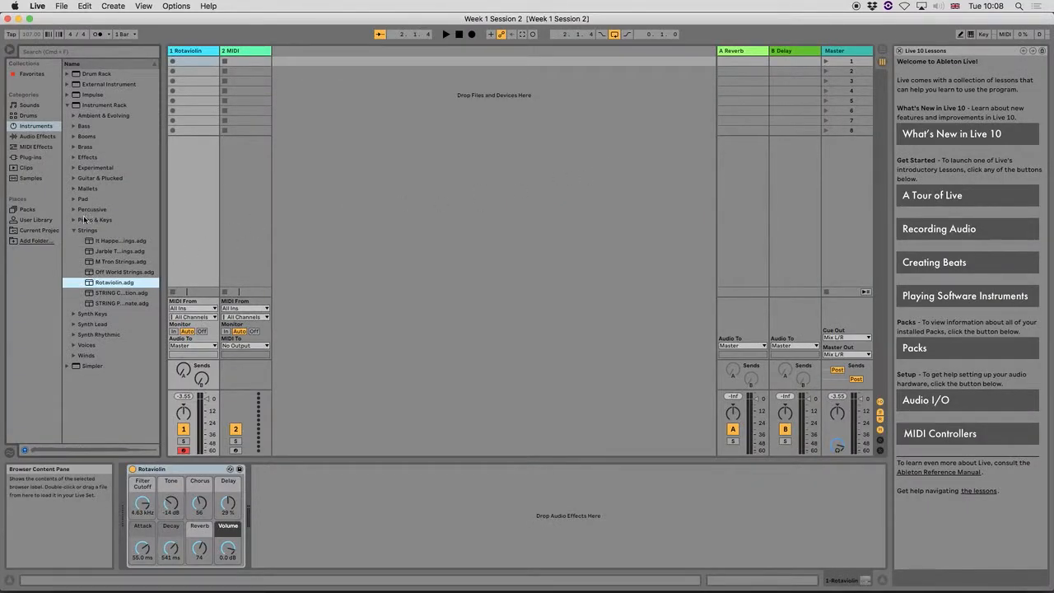
{"action": "left_click", "coordinate": [72, 231]}
{"action": "left_click", "coordinate": [73, 220]}
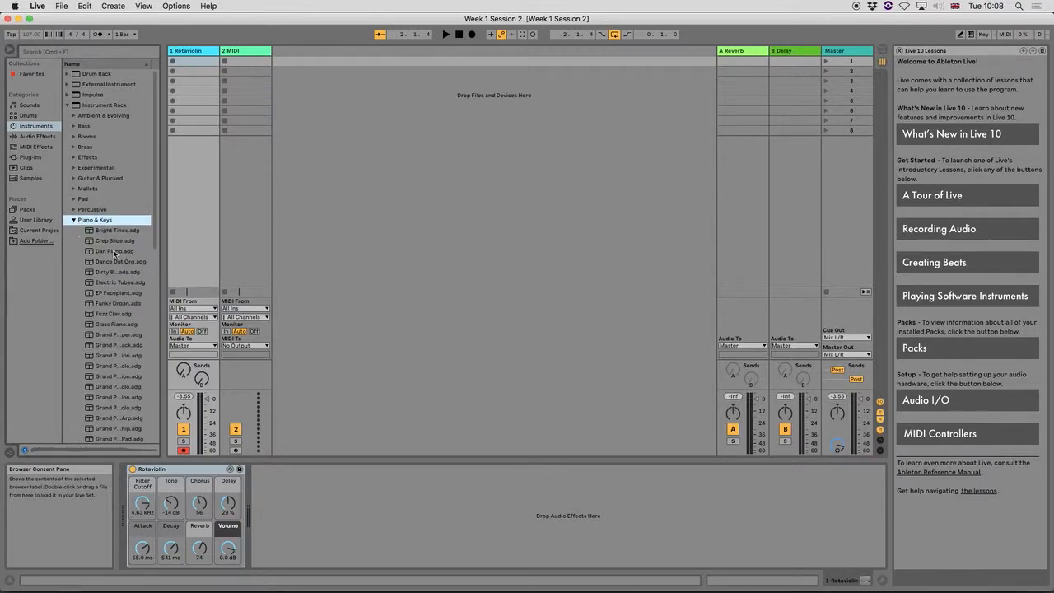
{"action": "left_click", "coordinate": [101, 252]}
{"action": "left_click", "coordinate": [113, 262]}
{"action": "left_click", "coordinate": [113, 272]}
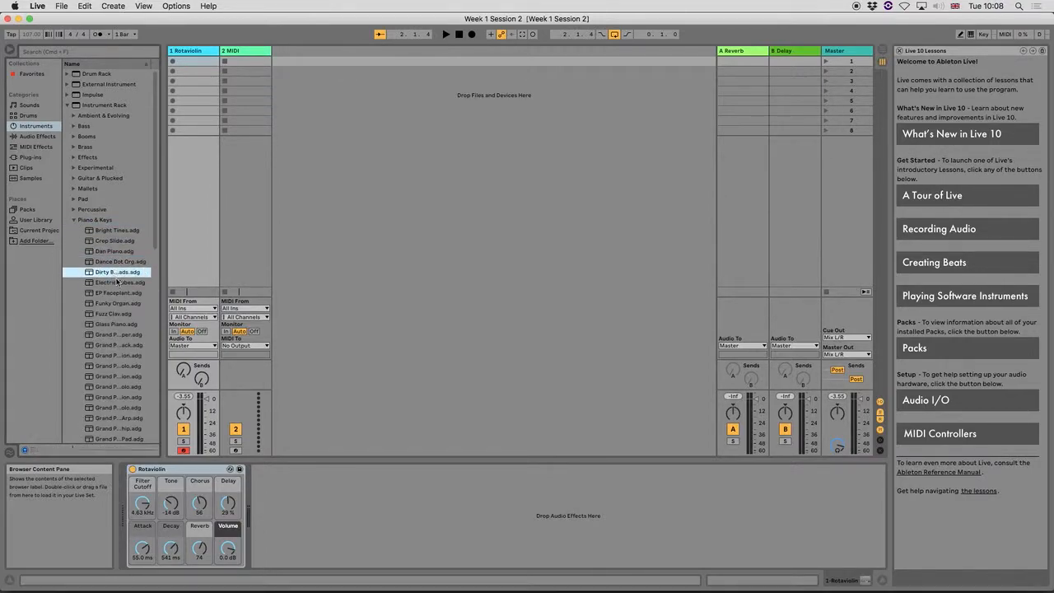
{"action": "left_click", "coordinate": [120, 283]}
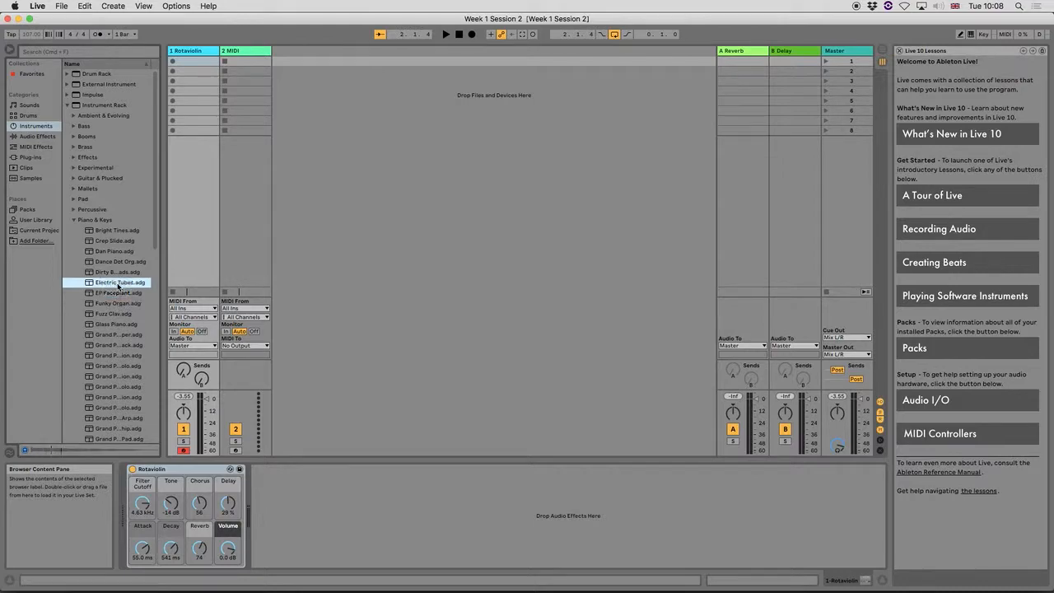
{"action": "left_click_drag", "start_coordinate": [117, 286], "coordinate": [252, 53]}
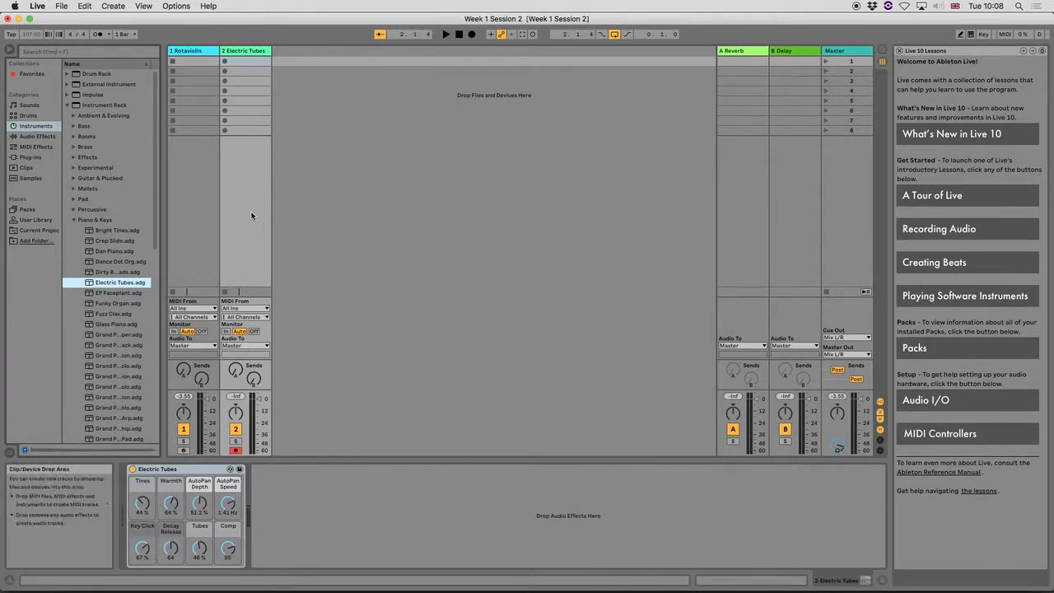
Switch to Pro Tools, record-arm the MIDI 2 track and set its output to 2-Electric Tubes.
{"action": "key", "text": "super+Tab"}
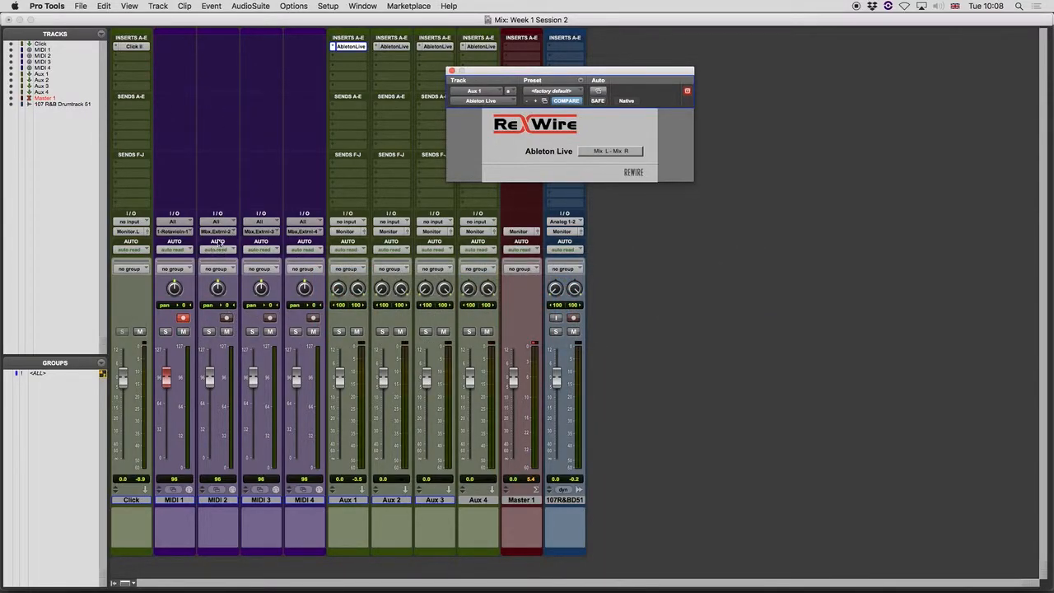
{"action": "left_click", "coordinate": [226, 317]}
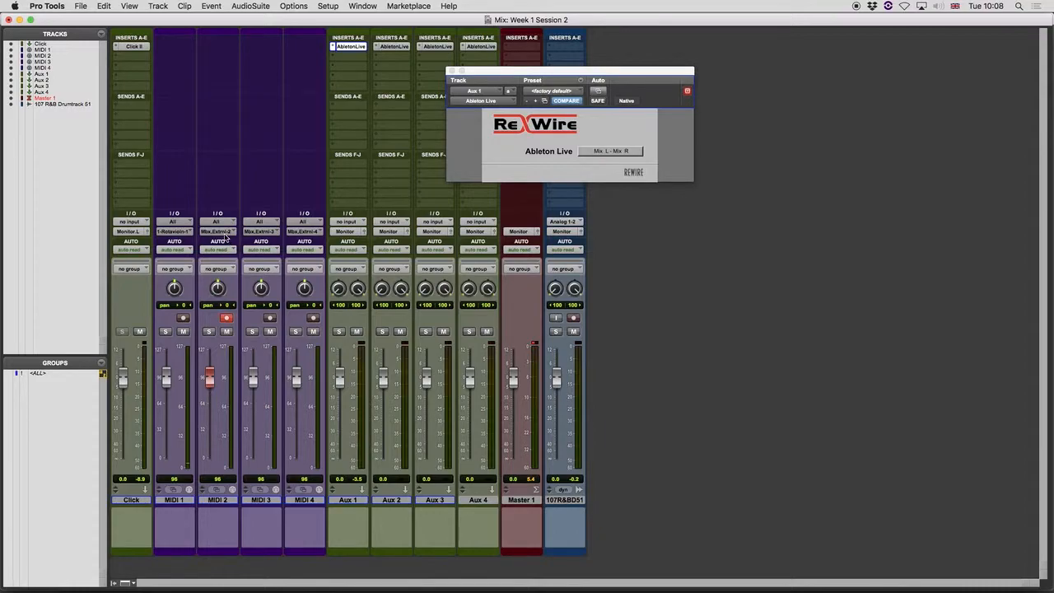
{"action": "left_click", "coordinate": [229, 231]}
{"action": "left_click", "coordinate": [235, 215]}
Check the Electric Tubes track's signal in Ableton Live, and inspect the ReWire insert on Aux 2 in Pro Tools.
{"action": "key", "text": "super+Tab"}
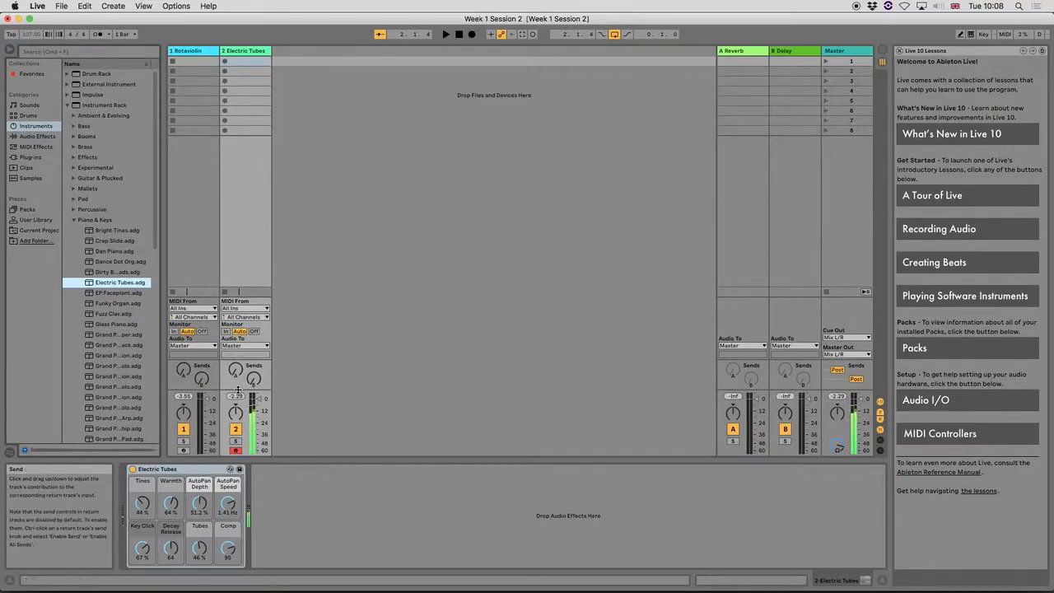
{"action": "key", "text": "super+Tab"}
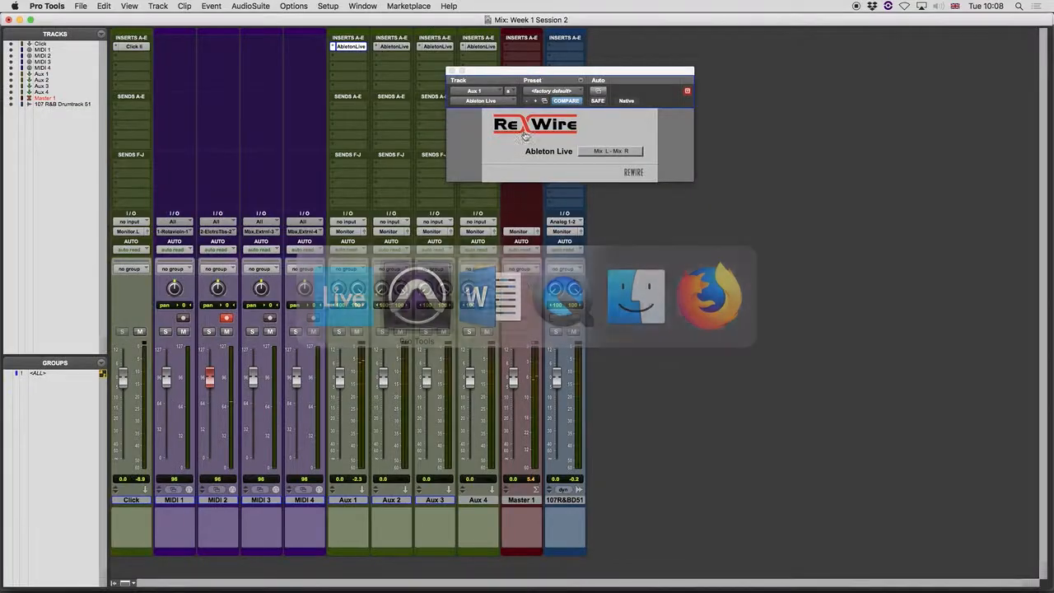
{"action": "left_click", "coordinate": [393, 46]}
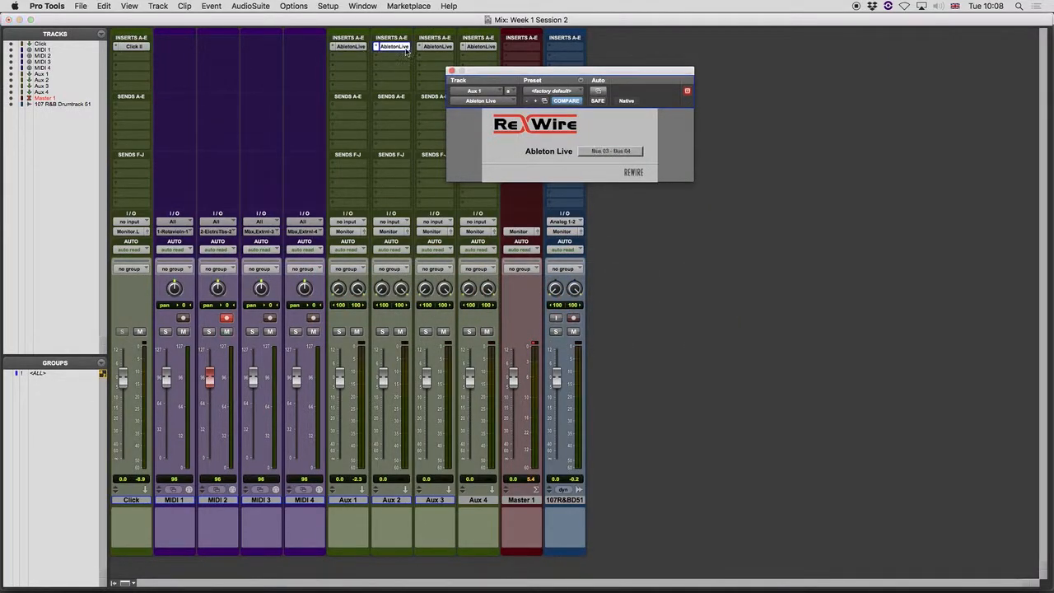
In Ableton Live, route the Electric Tubes track's audio to ReWire Out on Bus 3/4, and check Aux 2 in Pro Tools.
{"action": "key", "text": "super+Tab"}
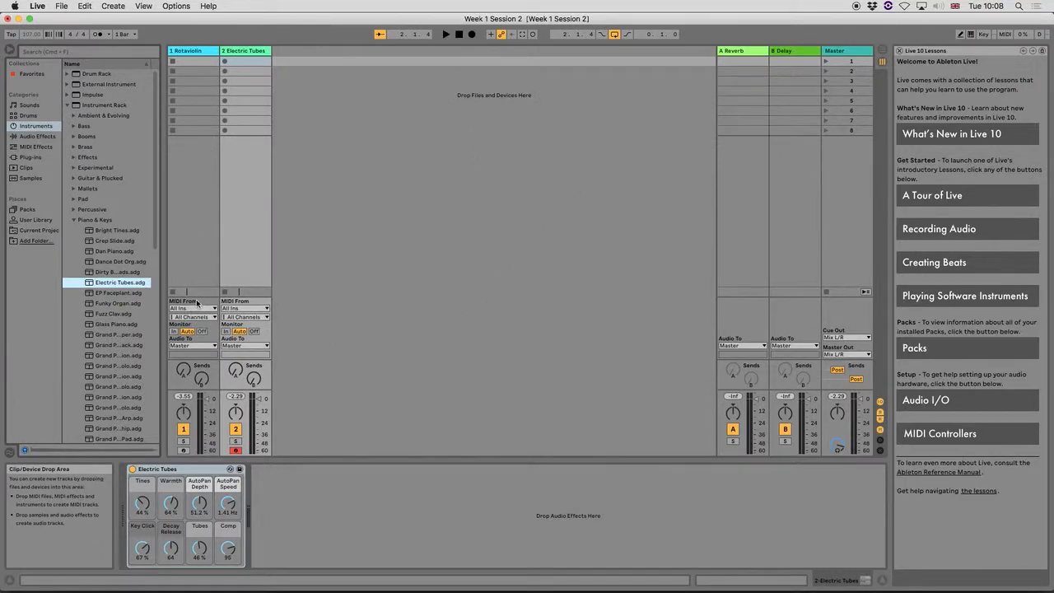
{"action": "left_click", "coordinate": [260, 346]}
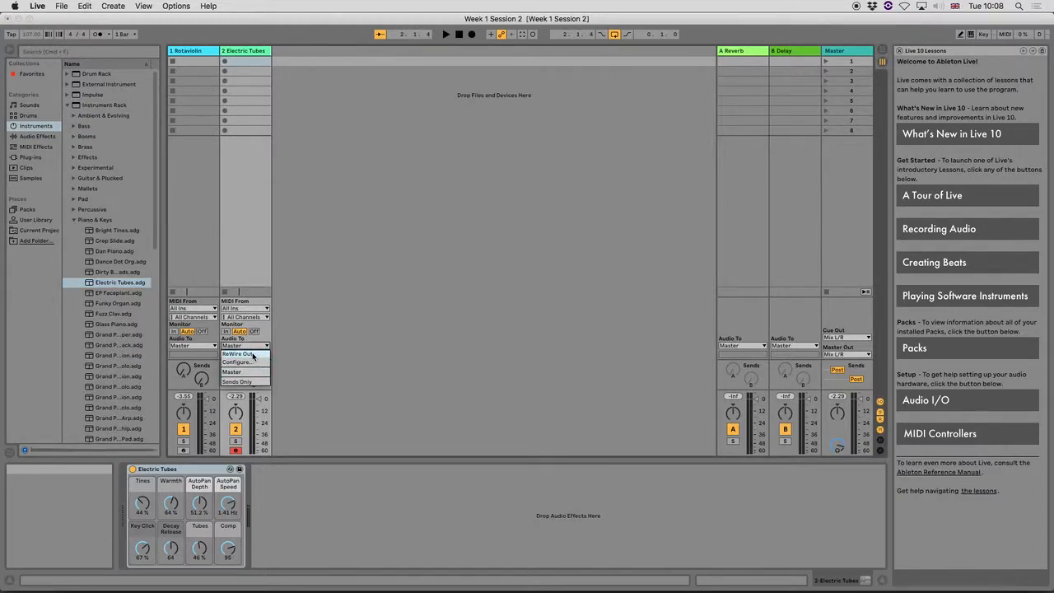
{"action": "left_click", "coordinate": [252, 354]}
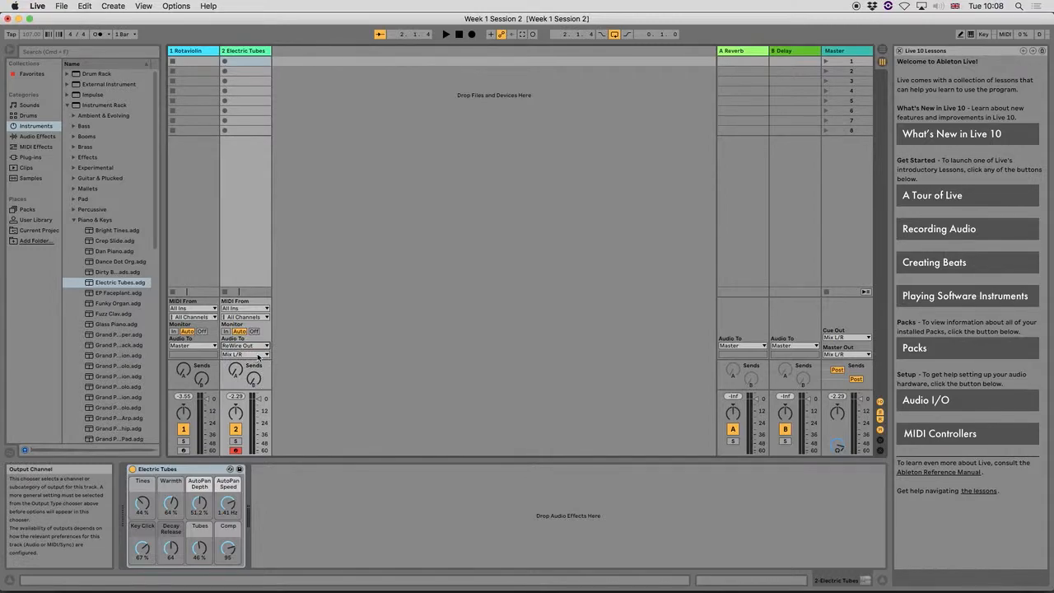
{"action": "left_click", "coordinate": [268, 355]}
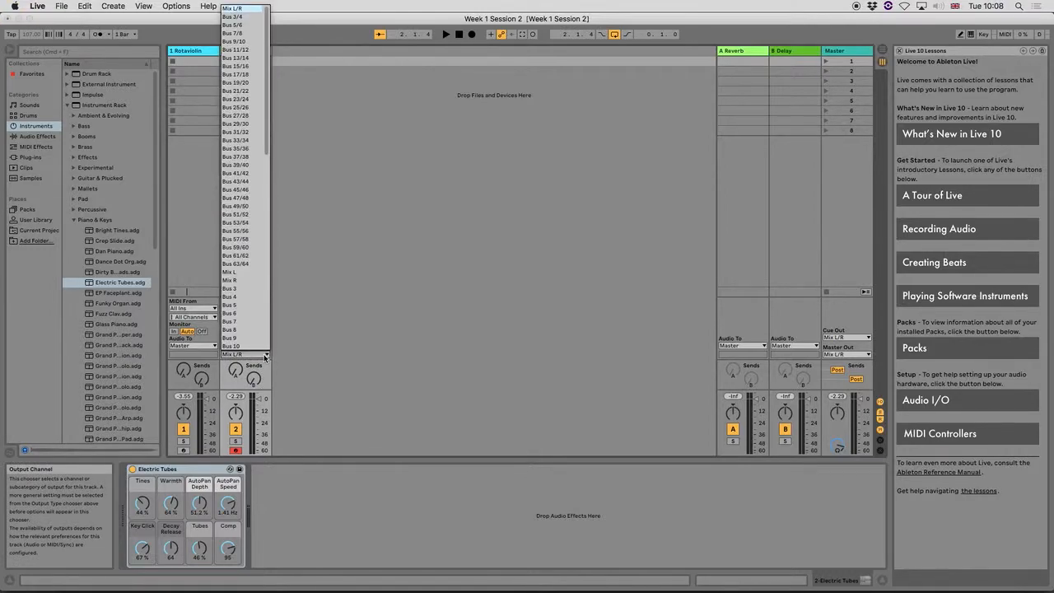
{"action": "left_click", "coordinate": [244, 18]}
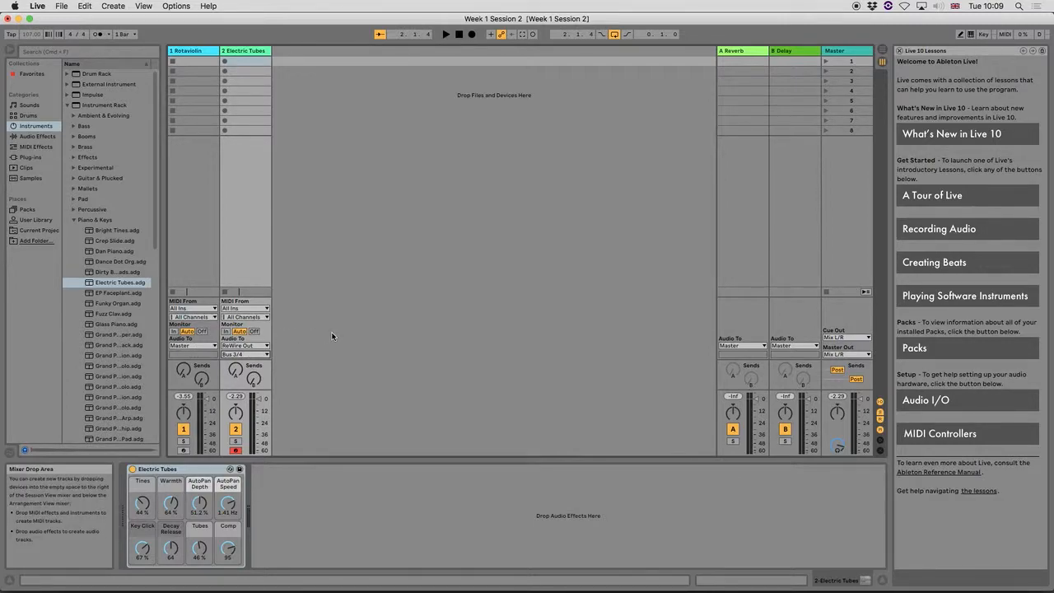
{"action": "key", "text": "super+Tab"}
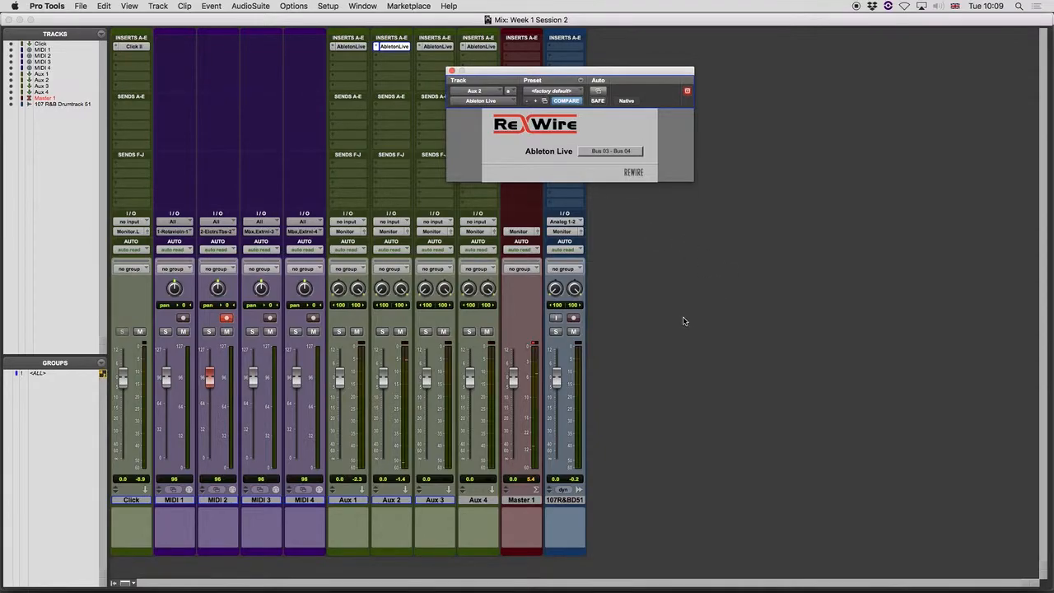
Switch to Ableton Live and insert a new MIDI track after the Electric Tubes track.
{"action": "key", "text": "super+Tab"}
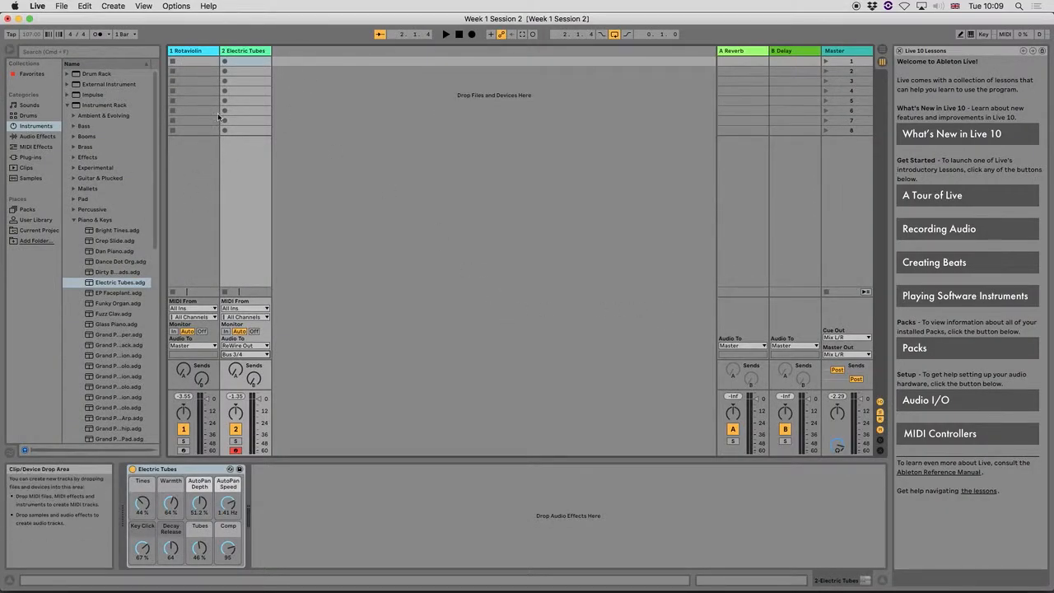
{"action": "right_click", "coordinate": [288, 52]}
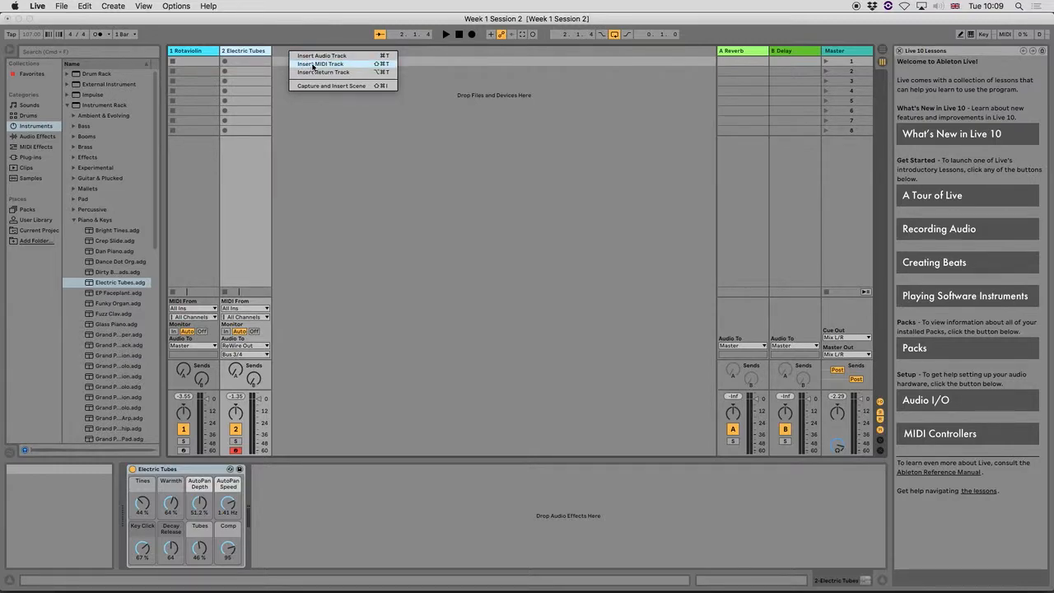
{"action": "left_click", "coordinate": [303, 63]}
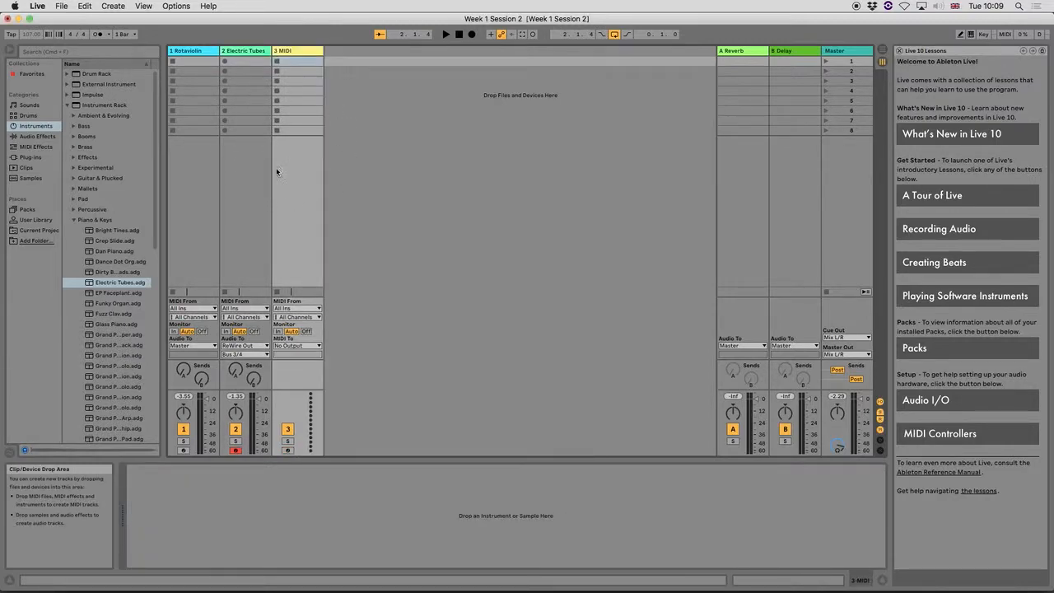
Audition the Pad presets of the Instrument Rack and load Bender Chord.adg onto the 3 MIDI track.
{"action": "left_click", "coordinate": [73, 220]}
{"action": "left_click", "coordinate": [73, 199]}
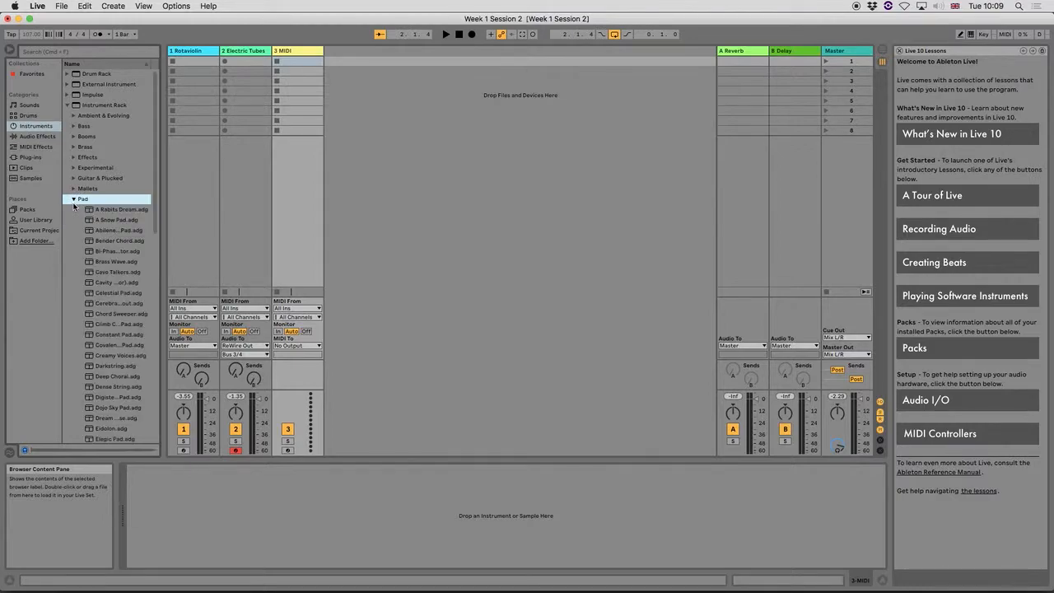
{"action": "left_click", "coordinate": [113, 261]}
{"action": "left_click", "coordinate": [117, 251]}
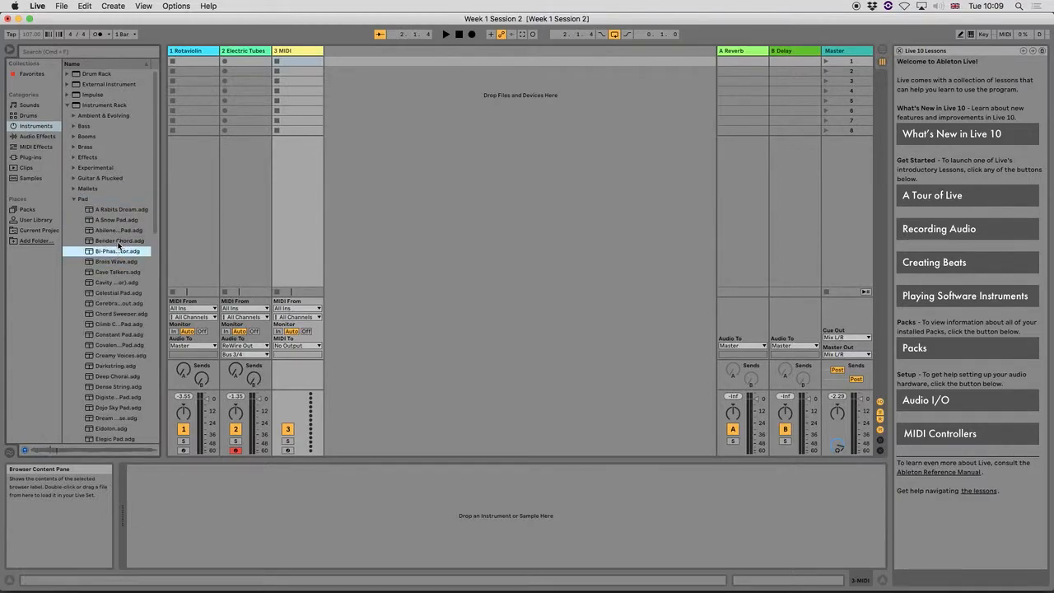
{"action": "left_click", "coordinate": [120, 241]}
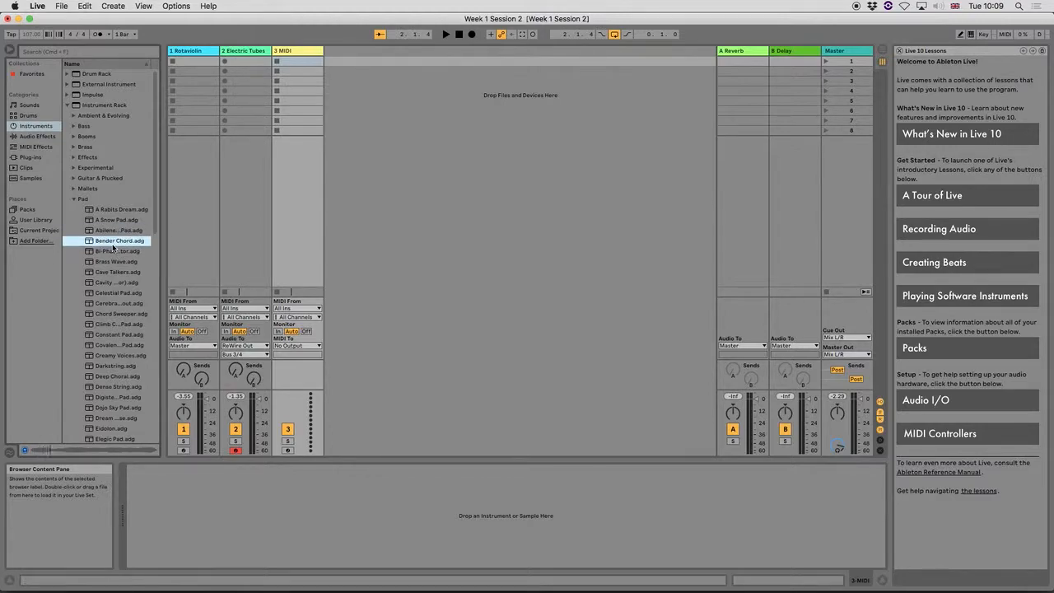
{"action": "left_click_drag", "start_coordinate": [113, 247], "coordinate": [303, 62]}
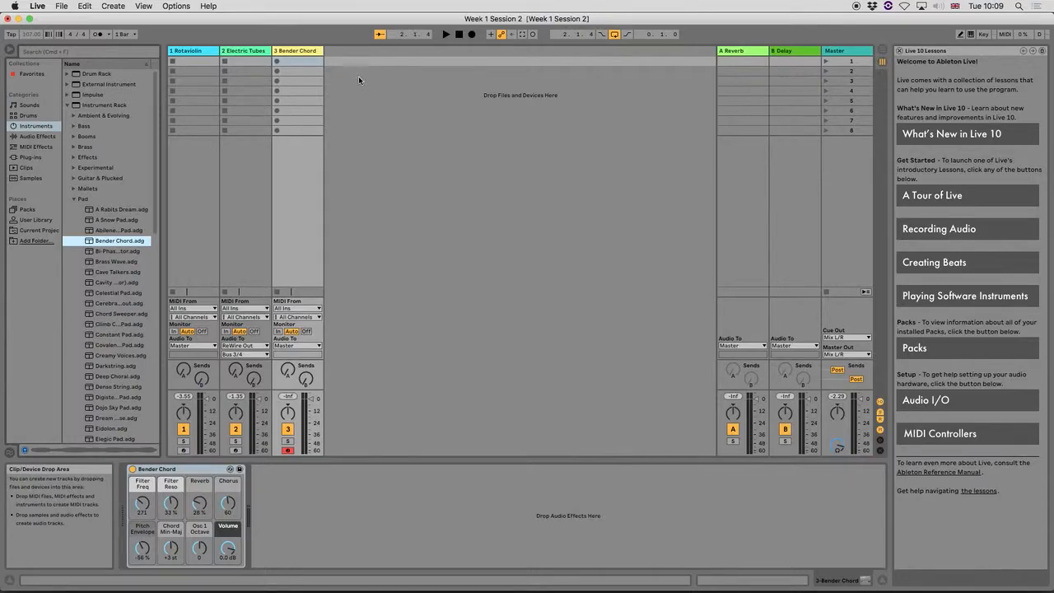
Switch to Pro Tools, record-arm MIDI 3 with its output assigned to 3-Bender Chord, and open the ReWire insert on Aux 3.
{"action": "key", "text": "super+Tab"}
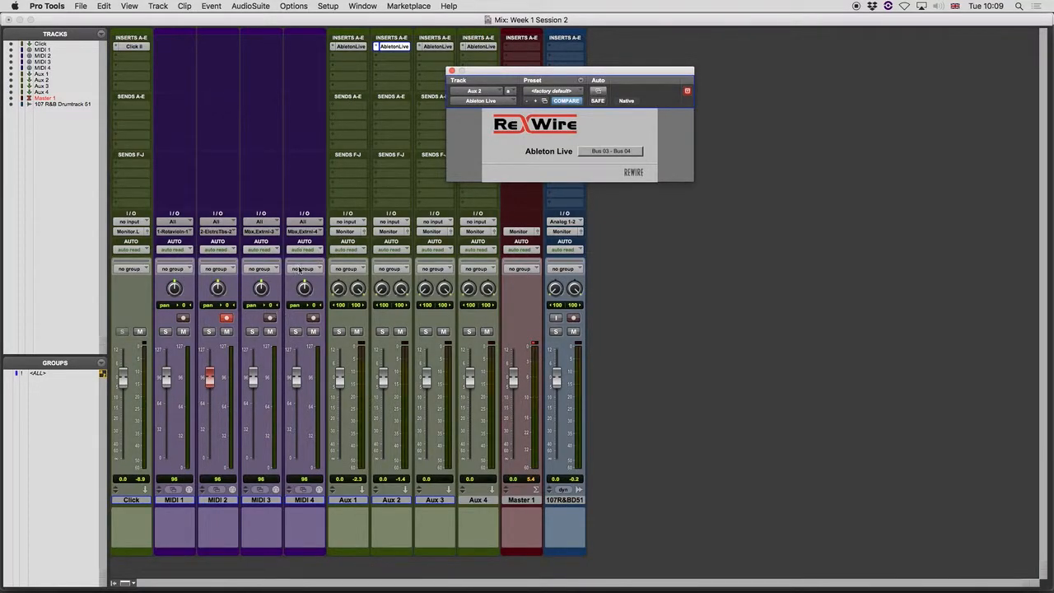
{"action": "left_click", "coordinate": [270, 317]}
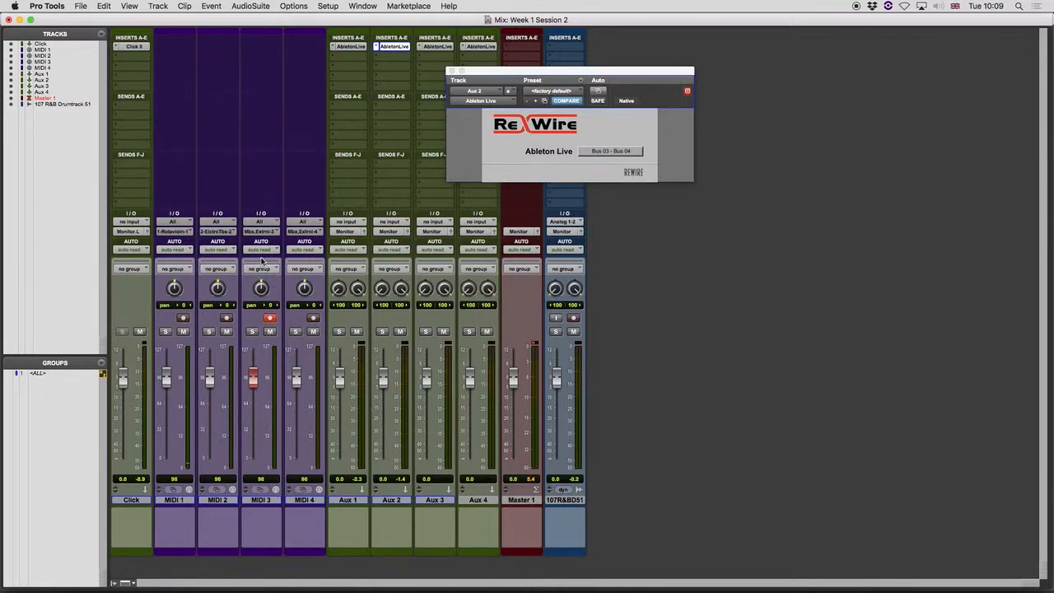
{"action": "left_click", "coordinate": [263, 232]}
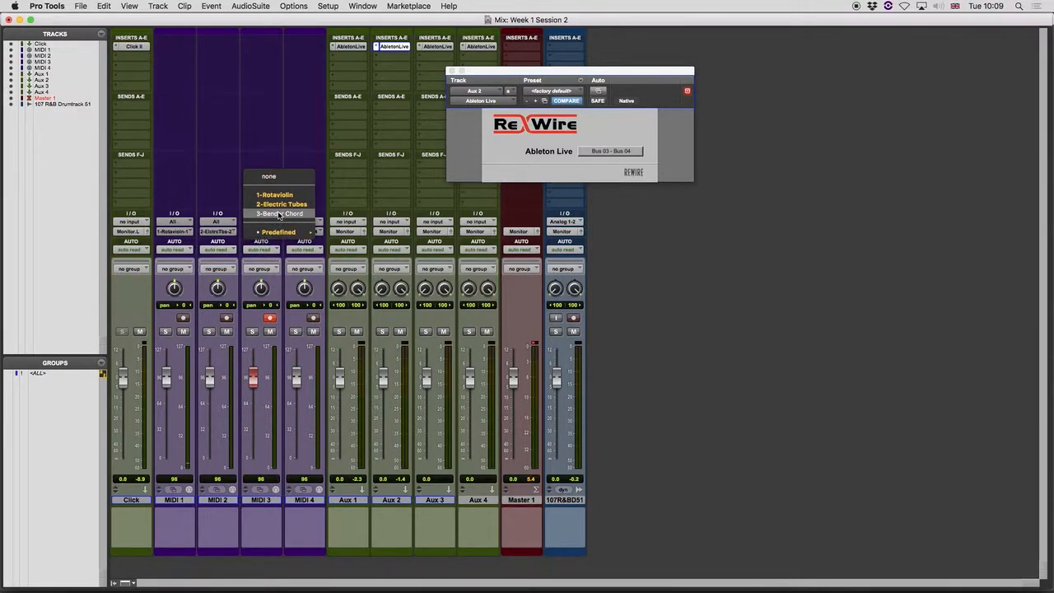
{"action": "left_click", "coordinate": [278, 214]}
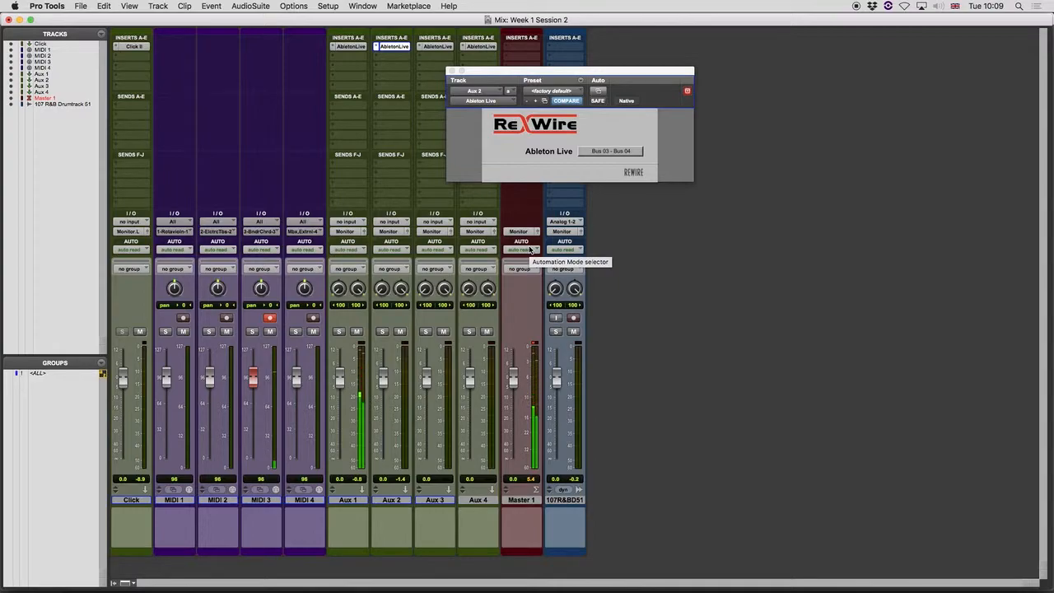
{"action": "left_click", "coordinate": [437, 46]}
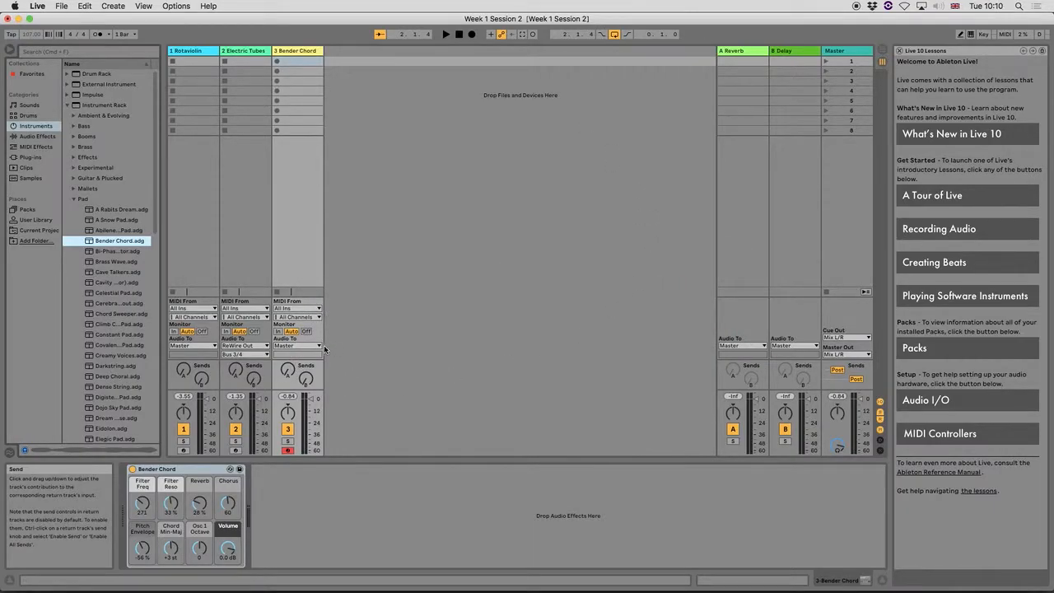
In Ableton Live, route Rotaviolin to ReWire Out on Mix L/R and Bender Chord to ReWire Out on Bus 5/6, and check Aux 3 in Pro Tools.
{"action": "left_click", "coordinate": [186, 347]}
{"action": "left_click", "coordinate": [194, 355]}
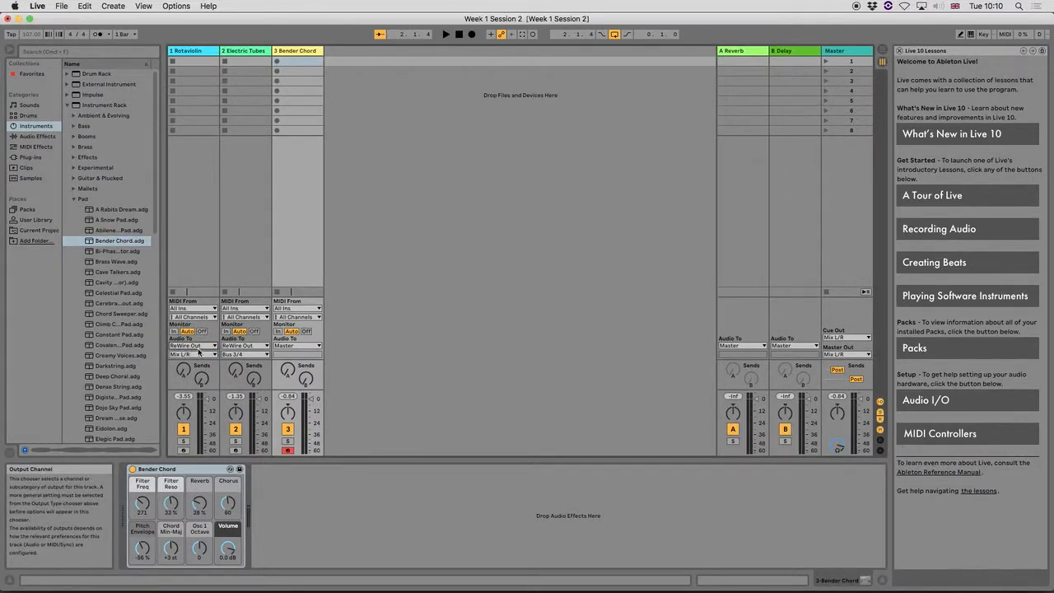
{"action": "left_click", "coordinate": [299, 346]}
{"action": "left_click", "coordinate": [310, 357]}
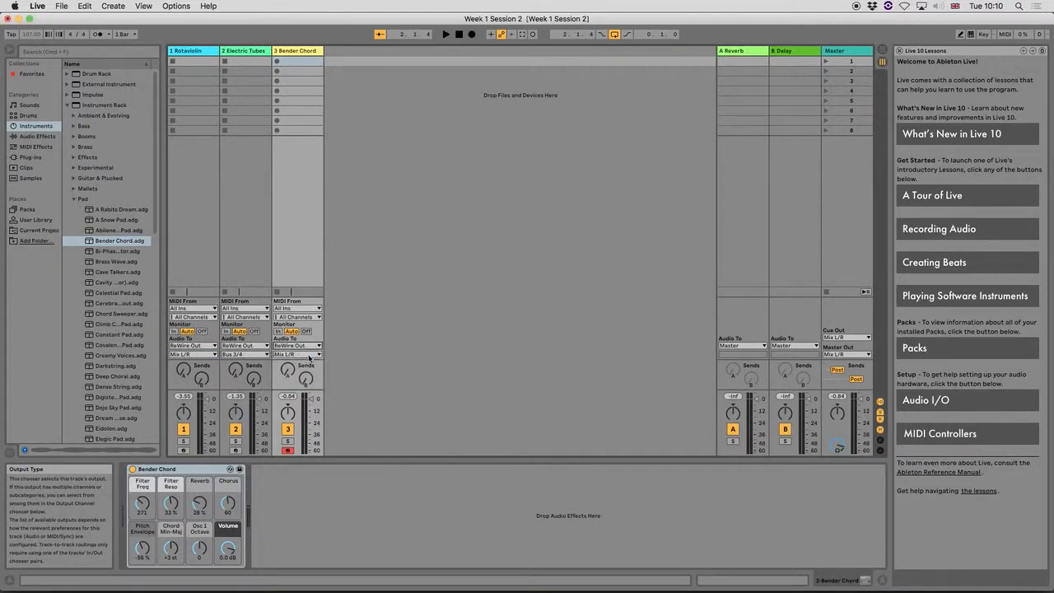
{"action": "left_click", "coordinate": [311, 355]}
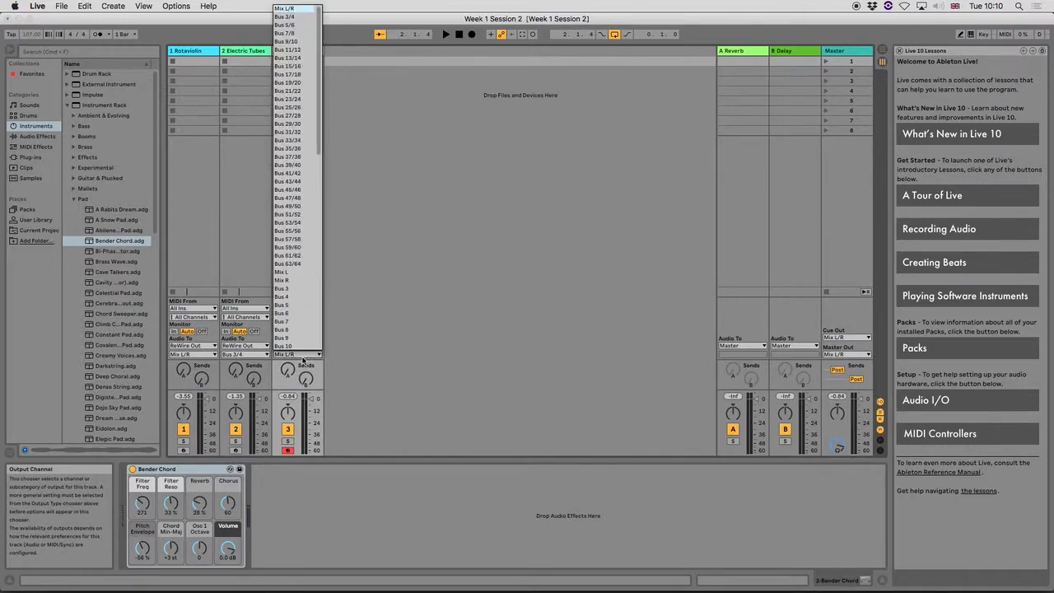
{"action": "left_click", "coordinate": [299, 28]}
{"action": "key", "text": "super+Tab"}
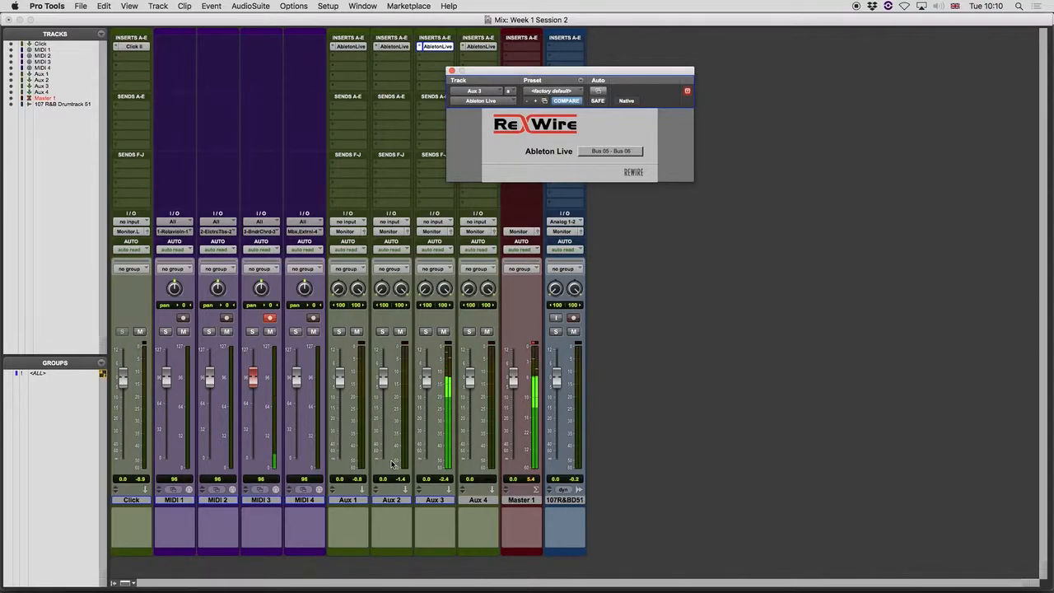
Switch to Ableton Live and audition various kits in the Drums category of the browser.
{"action": "key", "text": "super+Tab"}
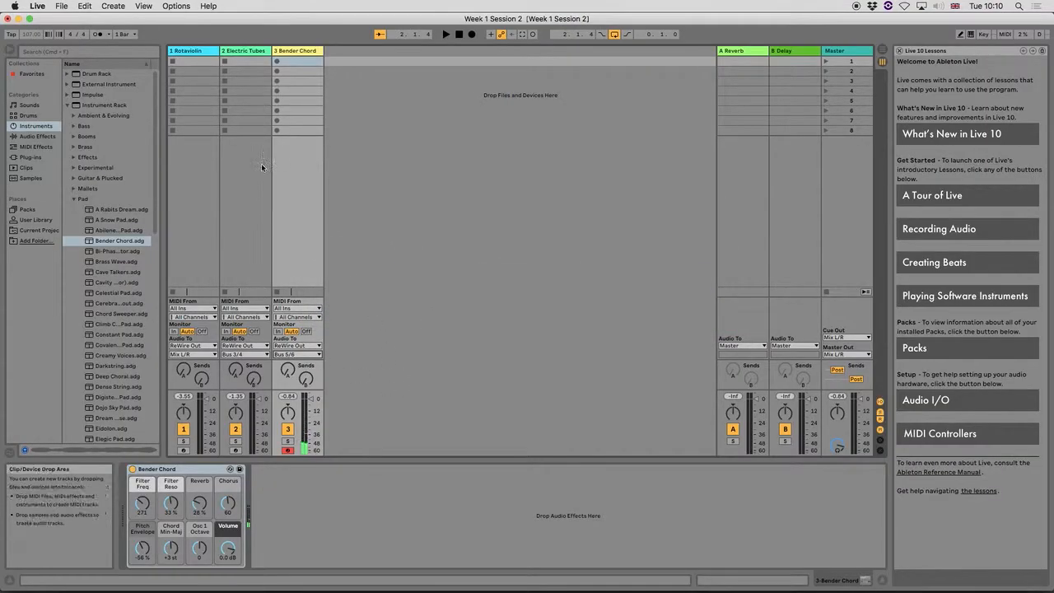
{"action": "left_click", "coordinate": [67, 105]}
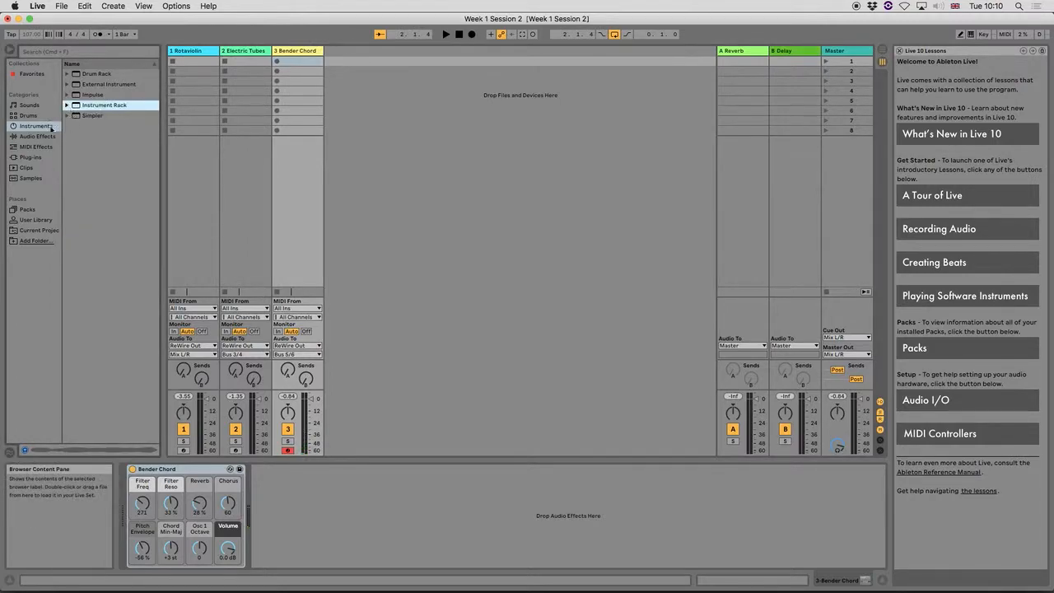
{"action": "left_click", "coordinate": [28, 115]}
{"action": "left_click", "coordinate": [100, 108]}
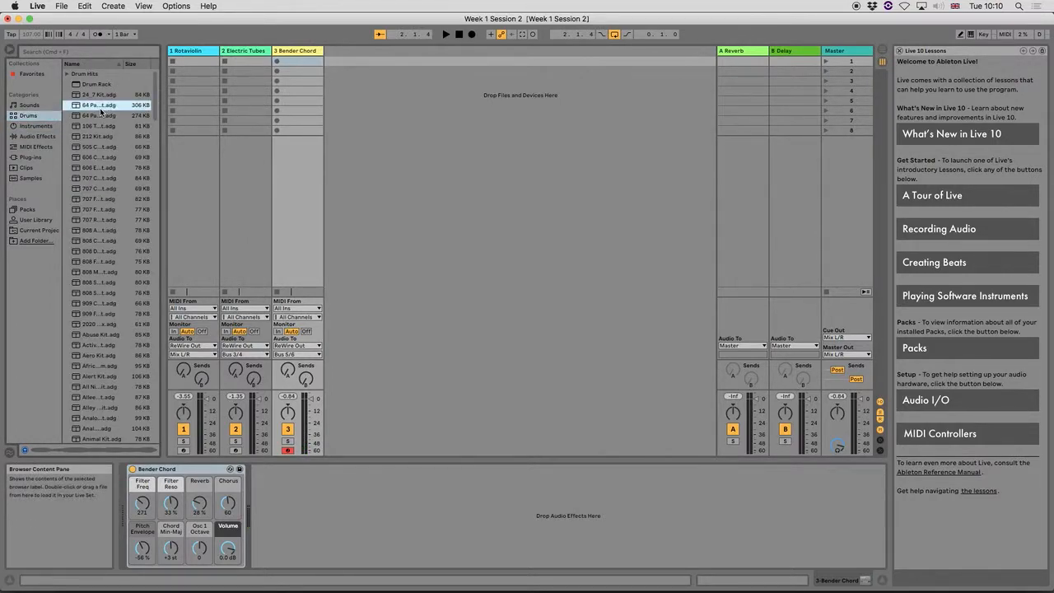
{"action": "left_click", "coordinate": [102, 117]}
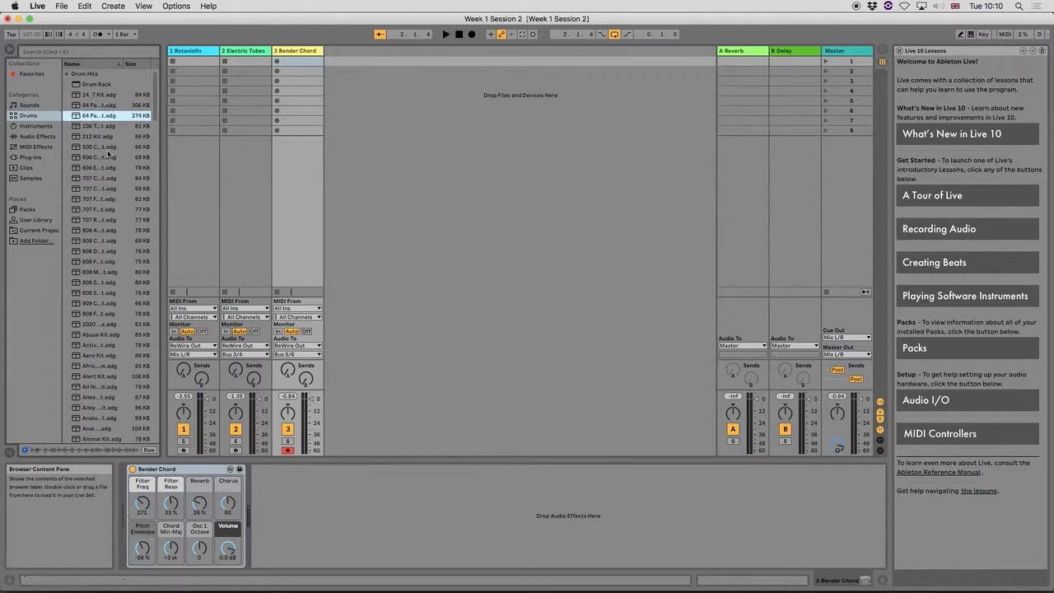
{"action": "left_click", "coordinate": [108, 250]}
{"action": "scroll", "coordinate": [128, 342], "scroll_direction": "down", "scroll_amount": 3}
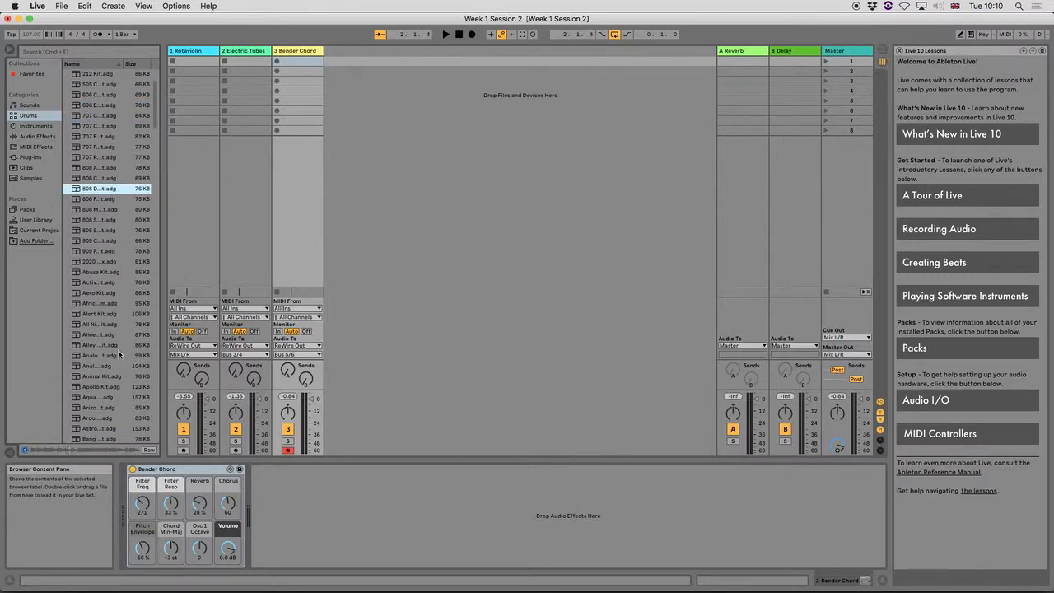
{"action": "left_click", "coordinate": [98, 356]}
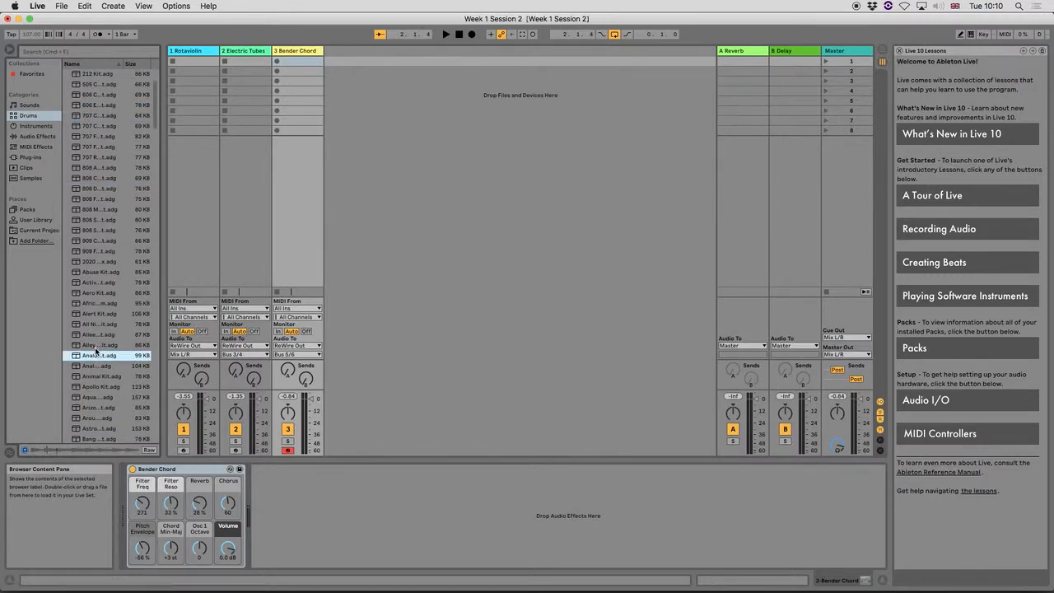
{"action": "scroll", "coordinate": [107, 359], "scroll_direction": "down", "scroll_amount": 4}
{"action": "left_click", "coordinate": [103, 356]}
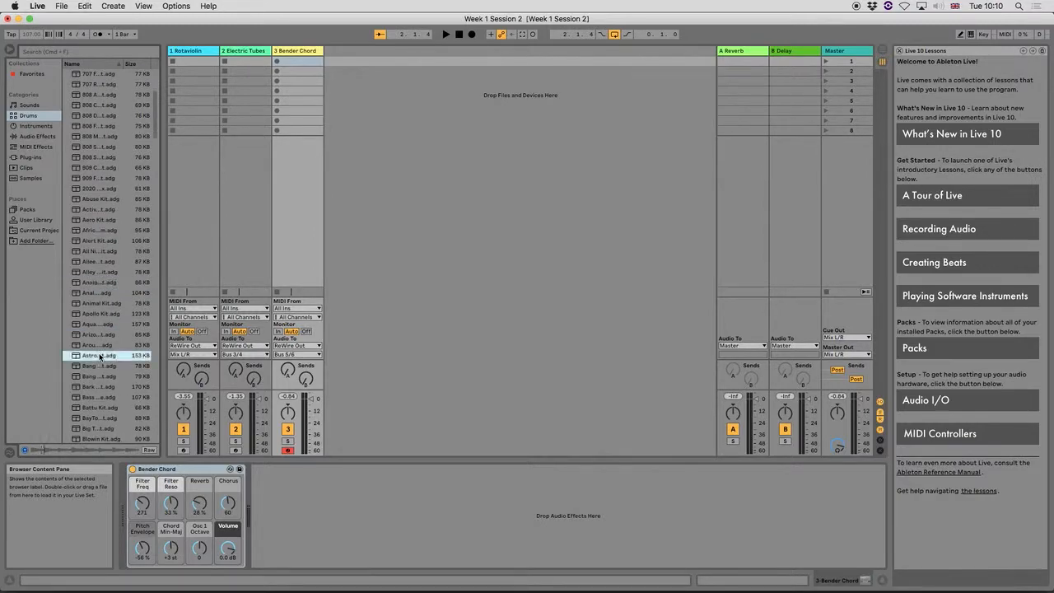
{"action": "left_click", "coordinate": [97, 345]}
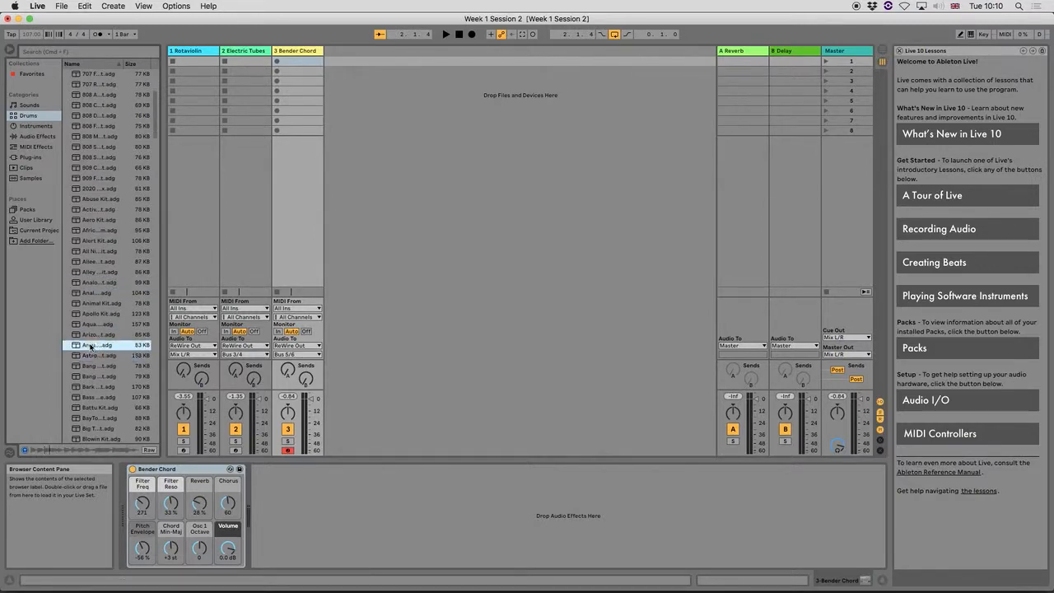
{"action": "left_click", "coordinate": [104, 366]}
{"action": "scroll", "coordinate": [108, 378], "scroll_direction": "down", "scroll_amount": 5}
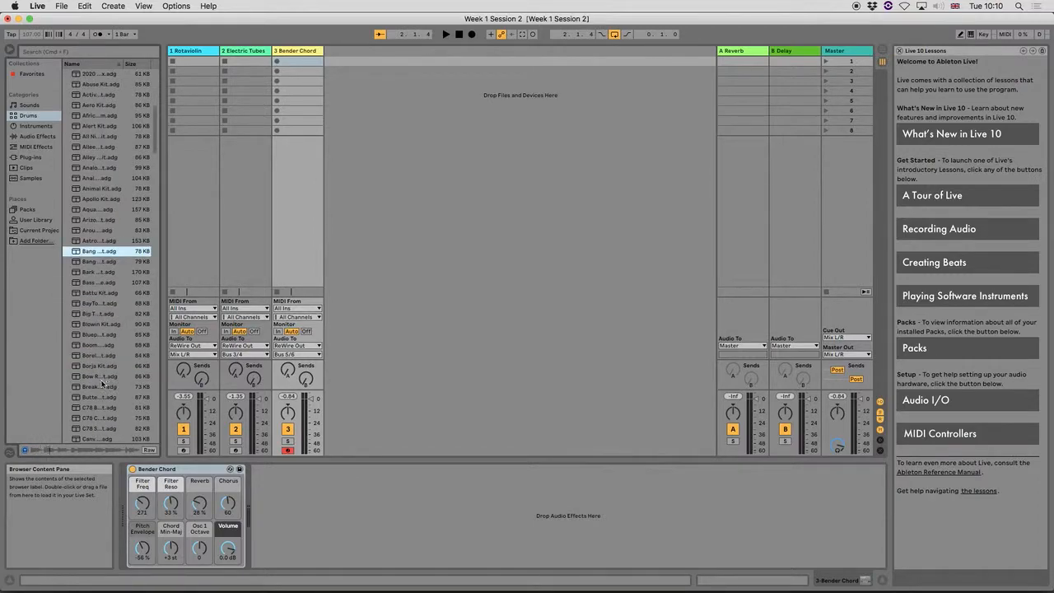
{"action": "left_click", "coordinate": [95, 387]}
{"action": "left_click", "coordinate": [95, 398]}
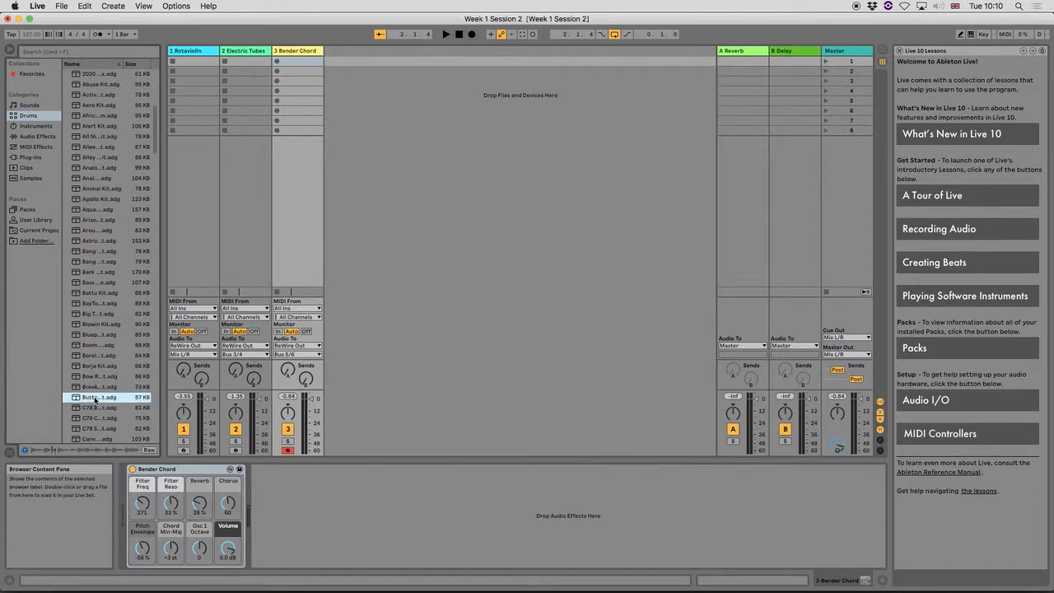
{"action": "scroll", "coordinate": [95, 406], "scroll_direction": "down", "scroll_amount": 3}
{"action": "left_click", "coordinate": [96, 401]}
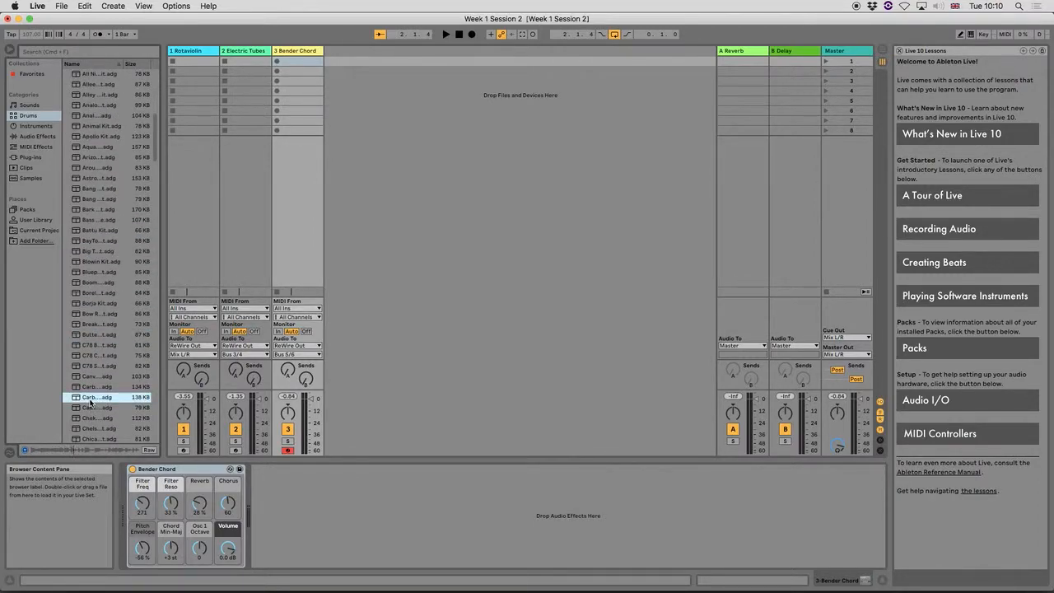
{"action": "scroll", "coordinate": [99, 402], "scroll_direction": "down", "scroll_amount": 10}
{"action": "left_click", "coordinate": [95, 407]}
{"action": "scroll", "coordinate": [95, 411], "scroll_direction": "down", "scroll_amount": 8}
{"action": "left_click", "coordinate": [95, 428]}
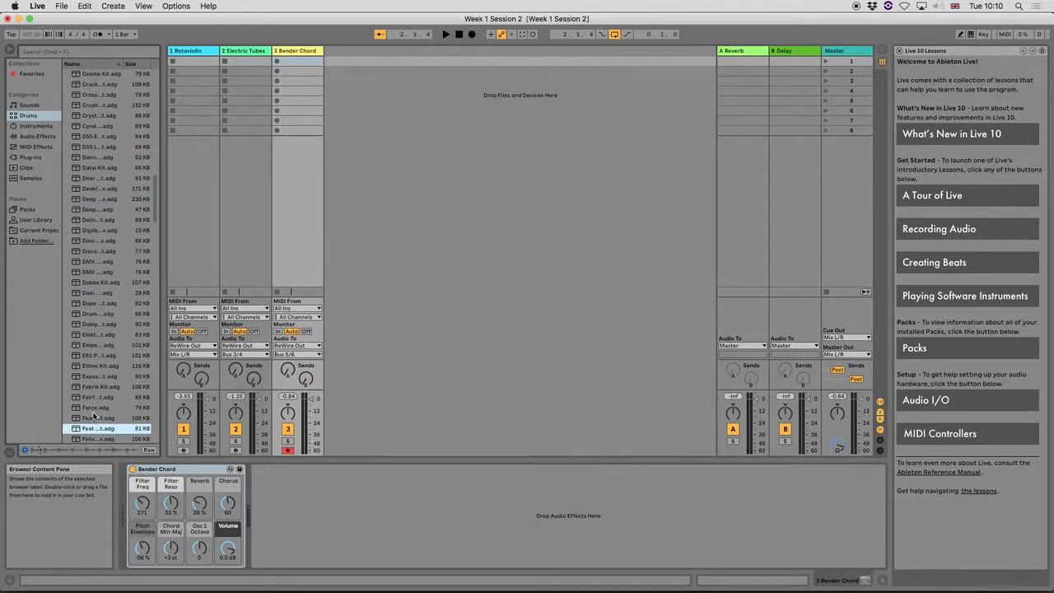
{"action": "left_click", "coordinate": [96, 397]}
{"action": "left_click", "coordinate": [97, 389]}
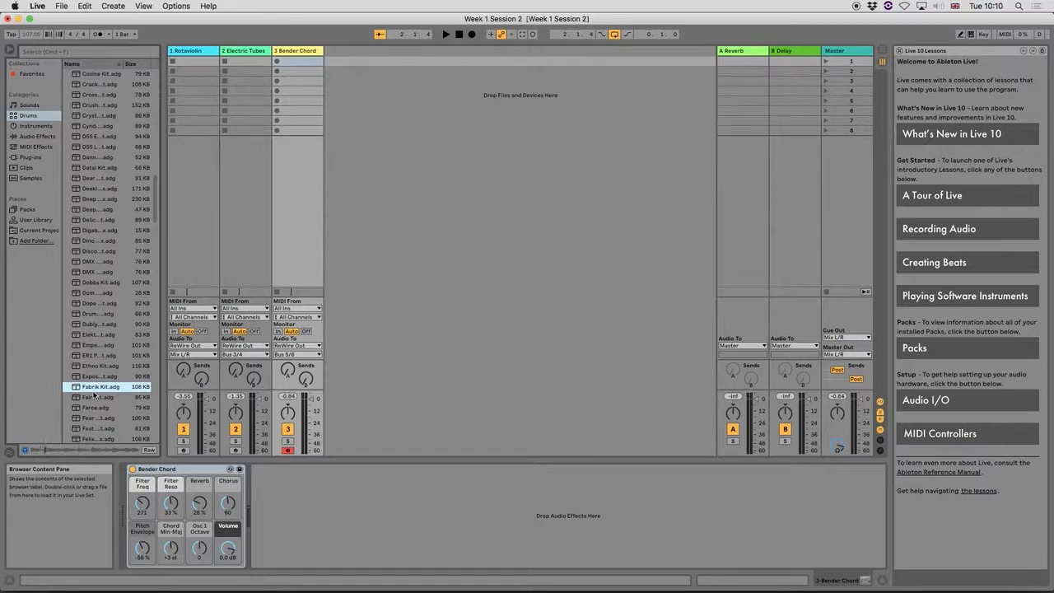
{"action": "left_click", "coordinate": [99, 366]}
{"action": "scroll", "coordinate": [101, 394], "scroll_direction": "down", "scroll_amount": 6}
{"action": "scroll", "coordinate": [101, 394], "scroll_direction": "down", "scroll_amount": 4}
Compare the Grozny and Grit Life kits, and load Grit Life Kit onto a new MIDI track after Bender Chord.
{"action": "left_click", "coordinate": [98, 398]}
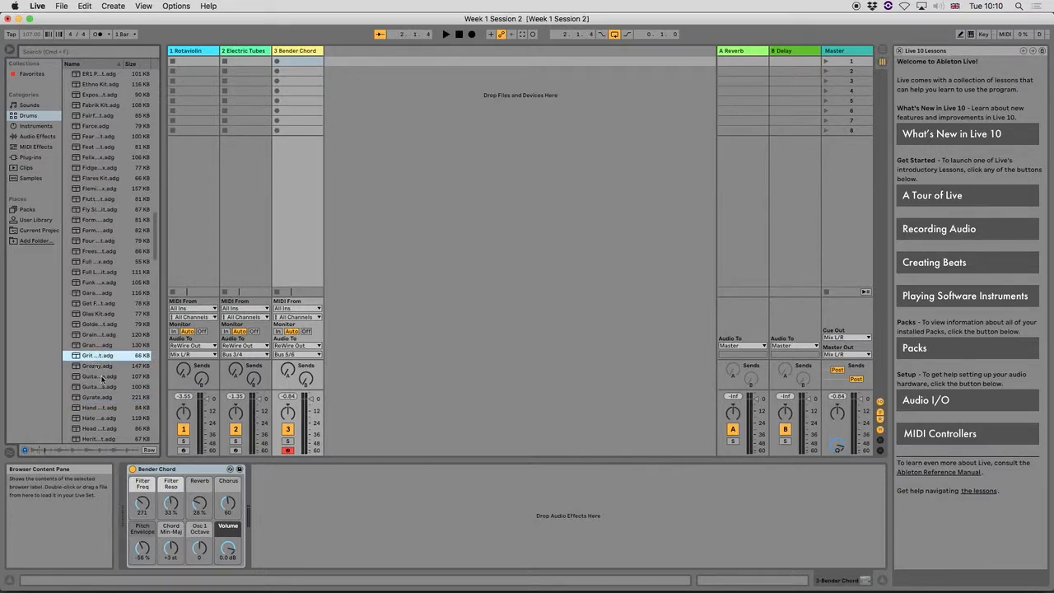
{"action": "left_click", "coordinate": [100, 365]}
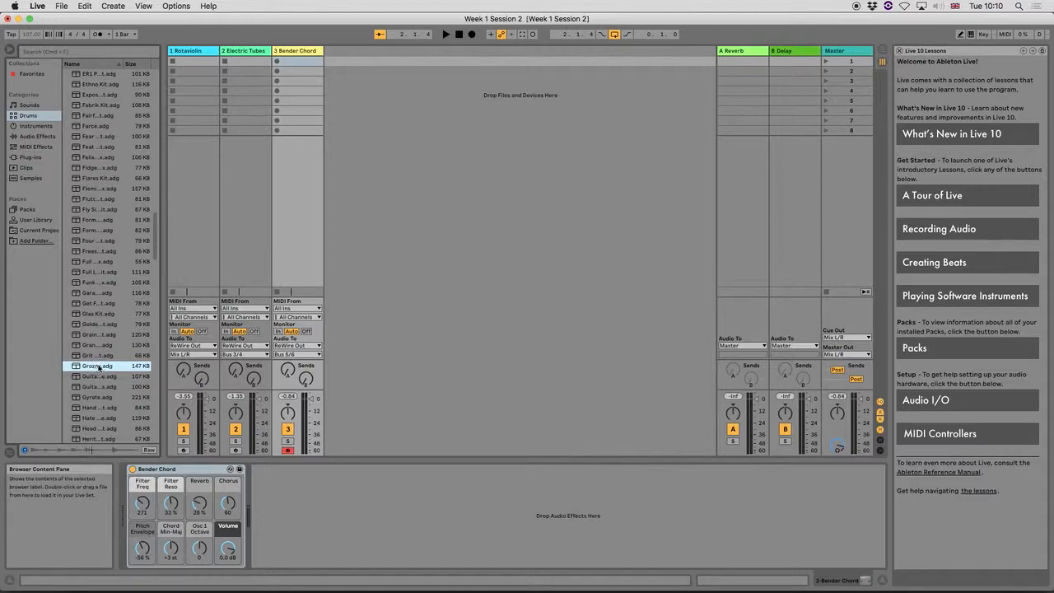
{"action": "left_click", "coordinate": [99, 355]}
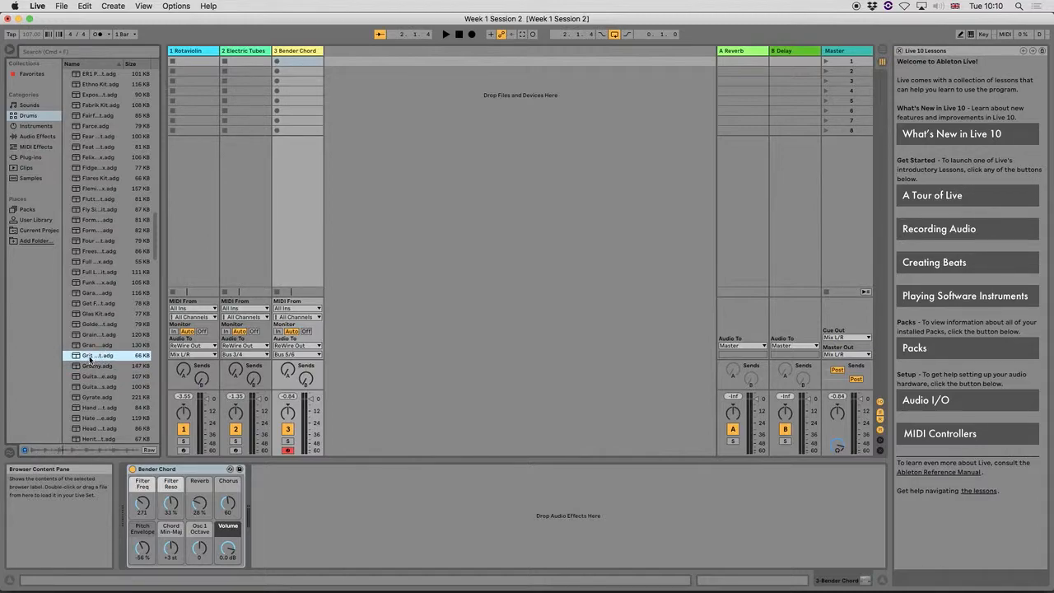
{"action": "left_click_drag", "start_coordinate": [88, 359], "coordinate": [318, 206]}
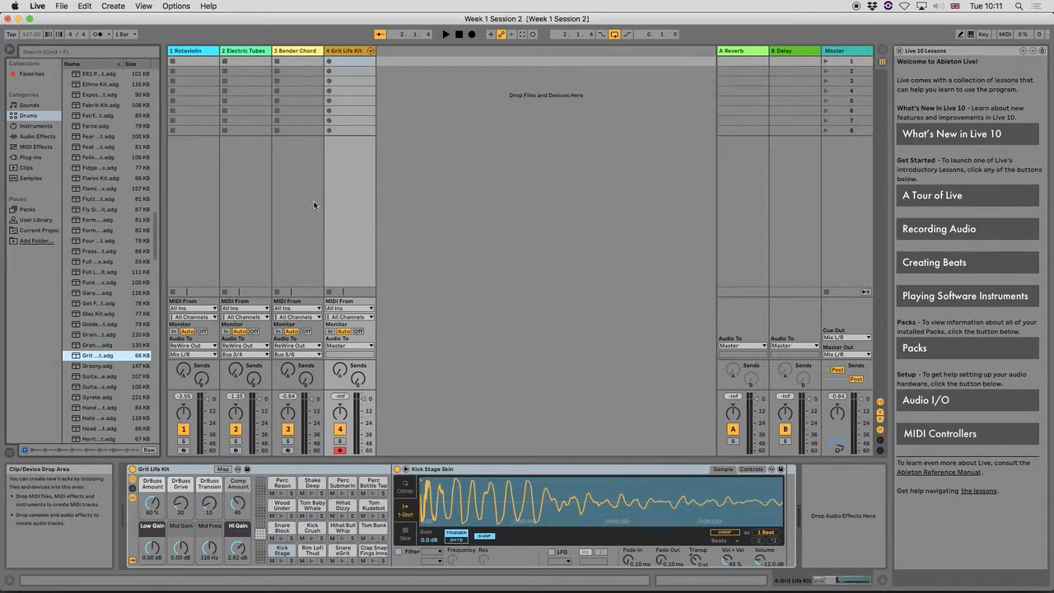
Switch to Pro Tools and assign the MIDI 4 track's output to 4-Grit Life Kit.
{"action": "key", "text": "super+Tab"}
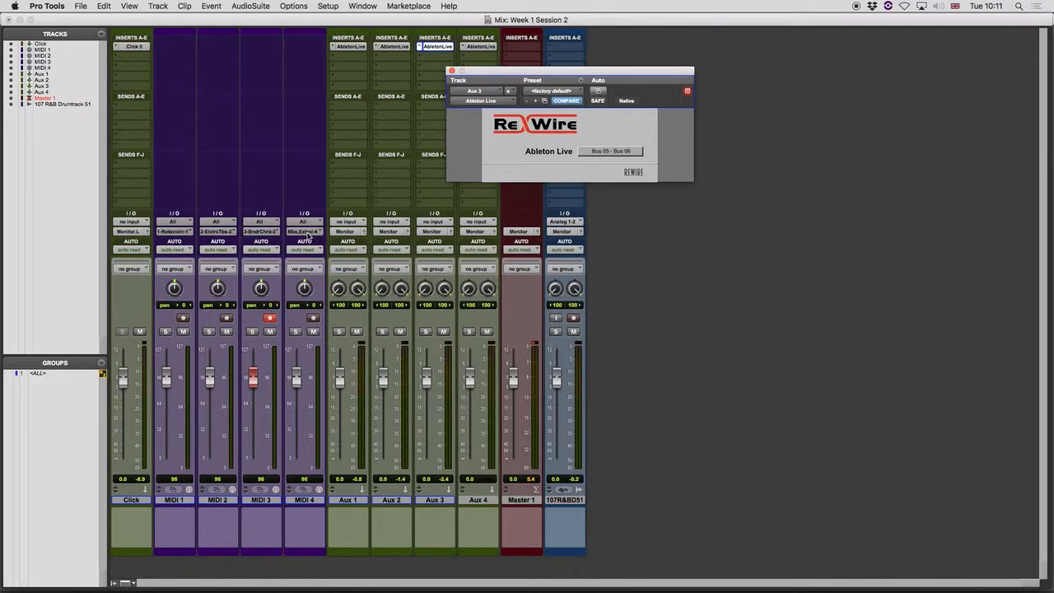
{"action": "left_click", "coordinate": [317, 231]}
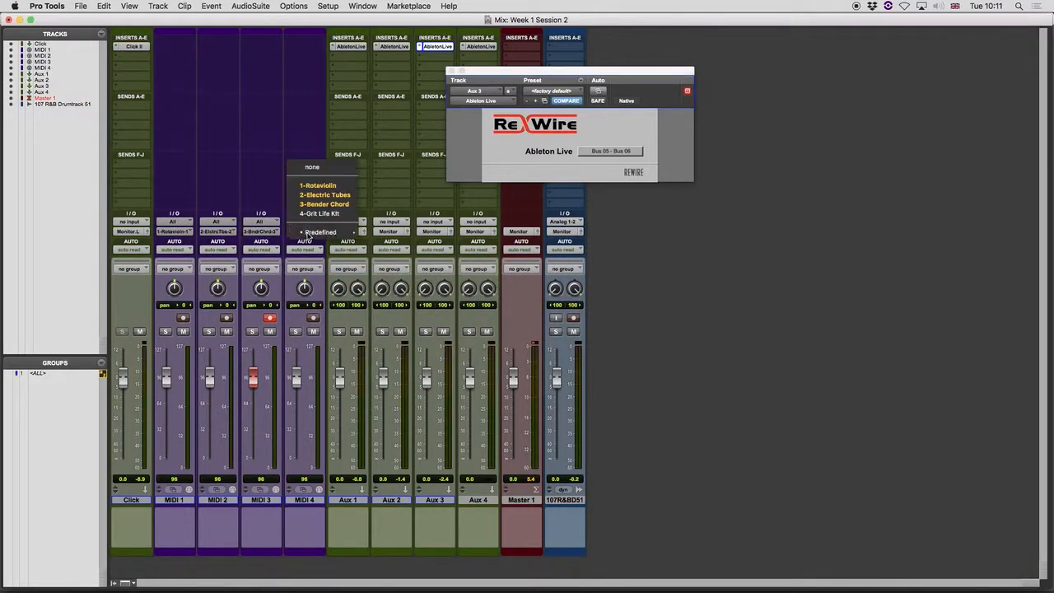
{"action": "left_click", "coordinate": [321, 213]}
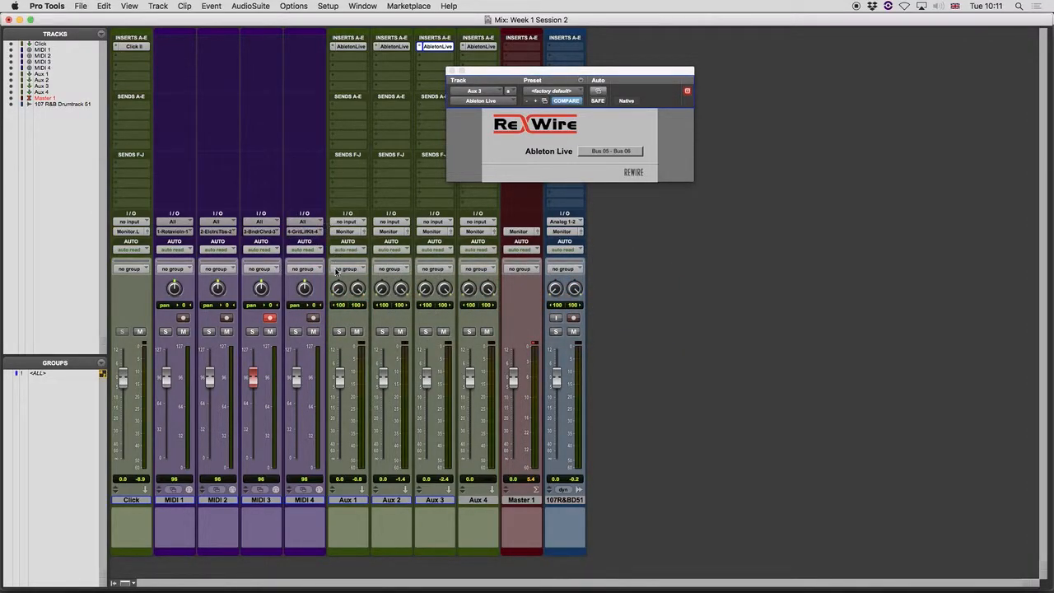
In Ableton Live, route the Grit Life Kit track's audio to ReWire Out on Bus 7/8, and record-arm MIDI 4 in Pro Tools.
{"action": "key", "text": "super+Tab"}
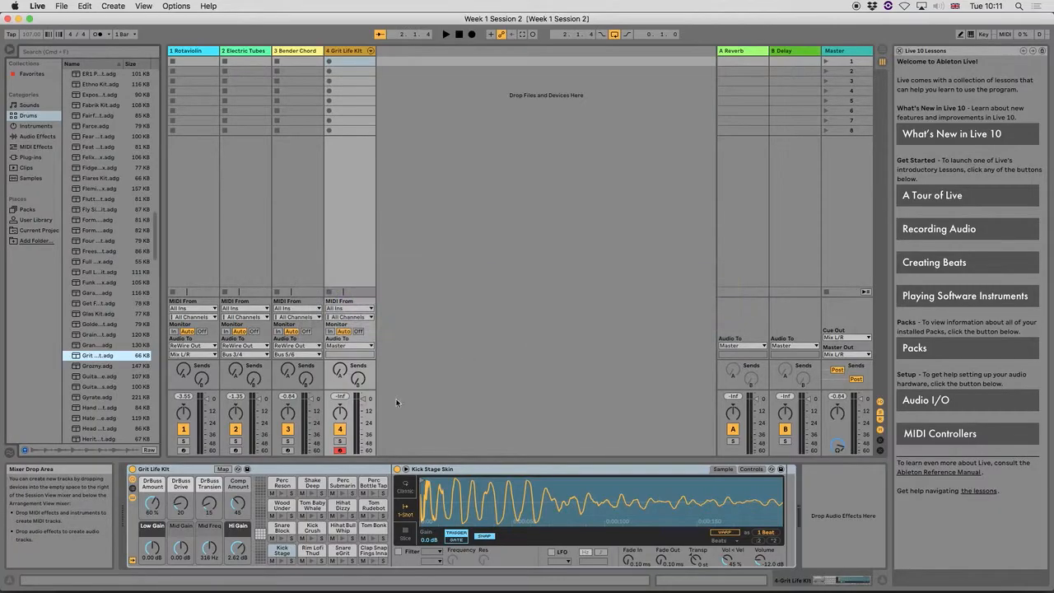
{"action": "left_click", "coordinate": [352, 345]}
{"action": "left_click", "coordinate": [355, 359]}
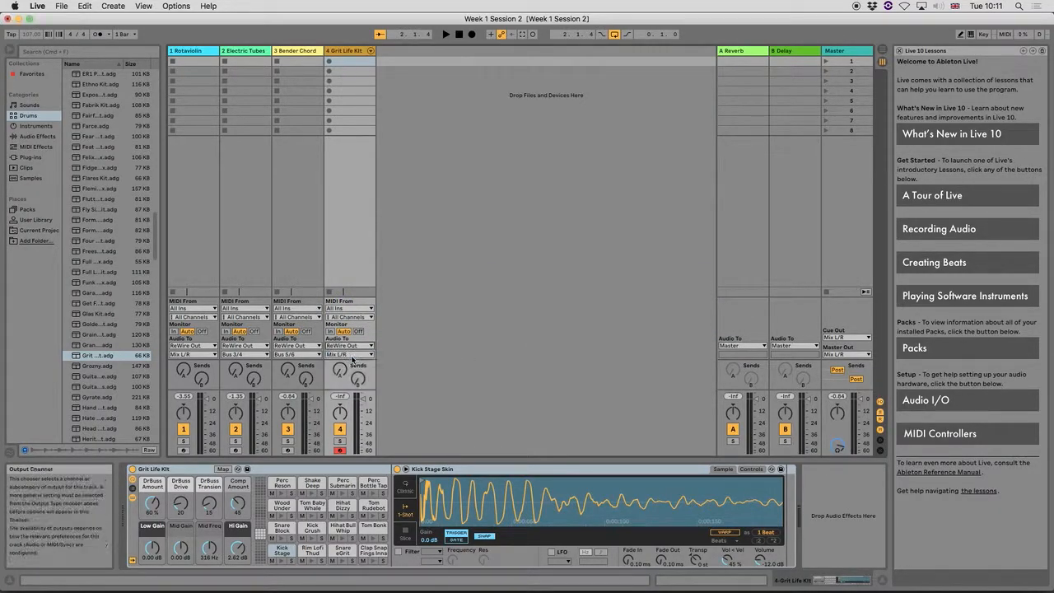
{"action": "left_click", "coordinate": [352, 354]}
{"action": "left_click", "coordinate": [345, 33]}
{"action": "key", "text": "super+Tab"}
{"action": "left_click", "coordinate": [313, 319]}
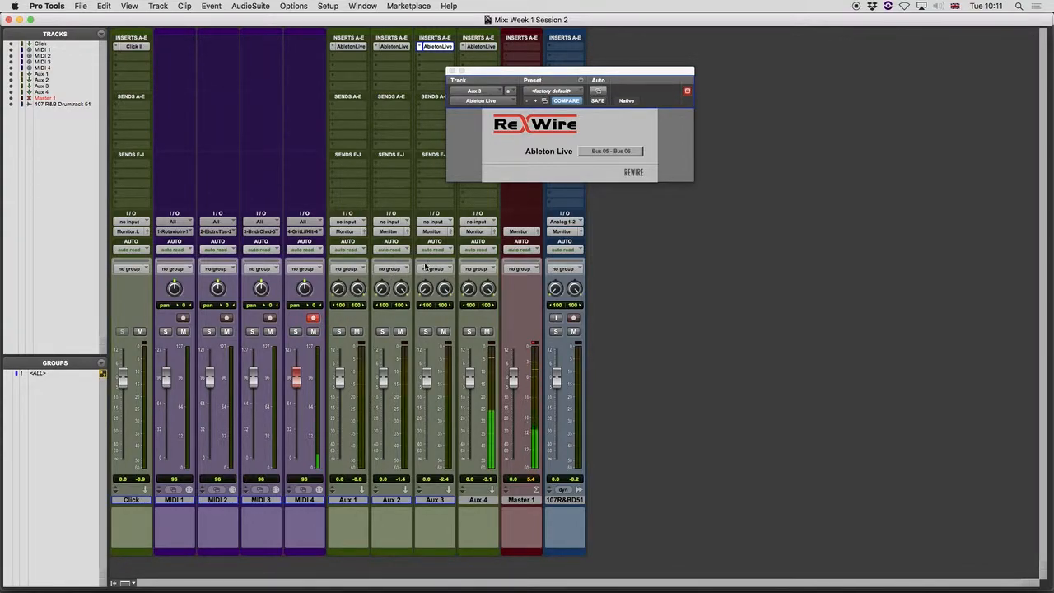
Rename the tracks MIDI 1 to MIDI 4 as RW1, RW2, RW3 and RW4, and go on to the name of Aux 1.
{"action": "double_click", "coordinate": [179, 499]}
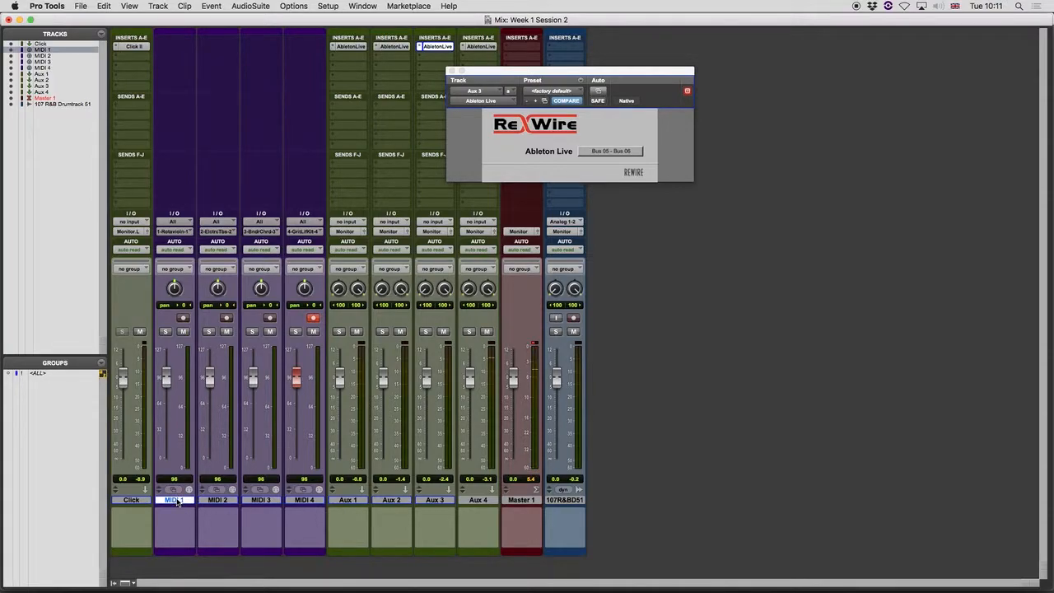
{"action": "type", "text": "R"}
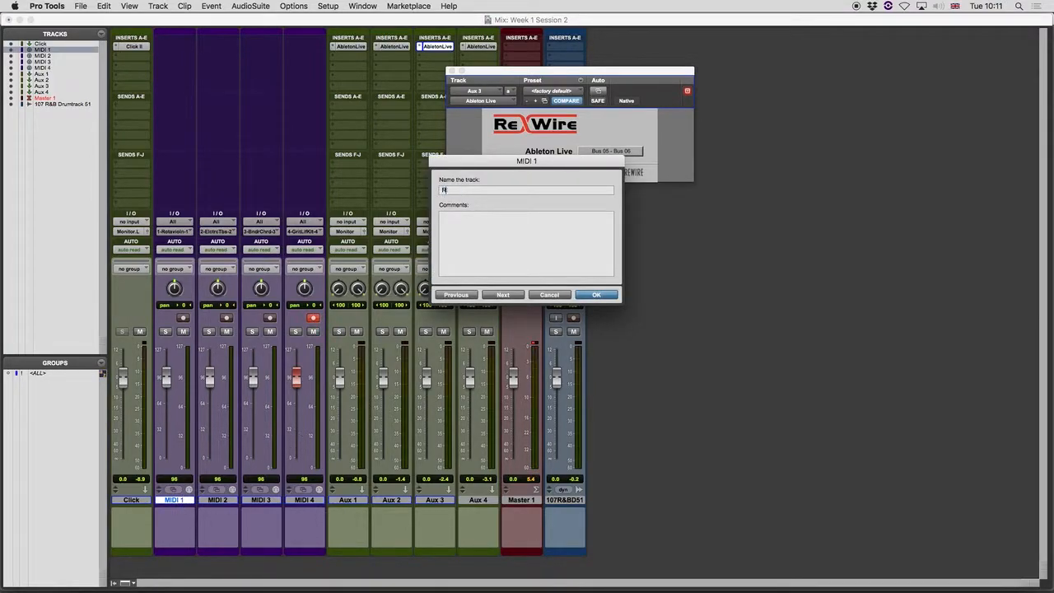
{"action": "type", "text": "W1"}
{"action": "key", "text": "super+Right"}
{"action": "type", "text": "RW2"}
{"action": "key", "text": "super+Right"}
{"action": "type", "text": "RW"}
{"action": "key", "text": "super+Right"}
{"action": "type", "text": "R"}
{"action": "key", "text": "super+Right"}
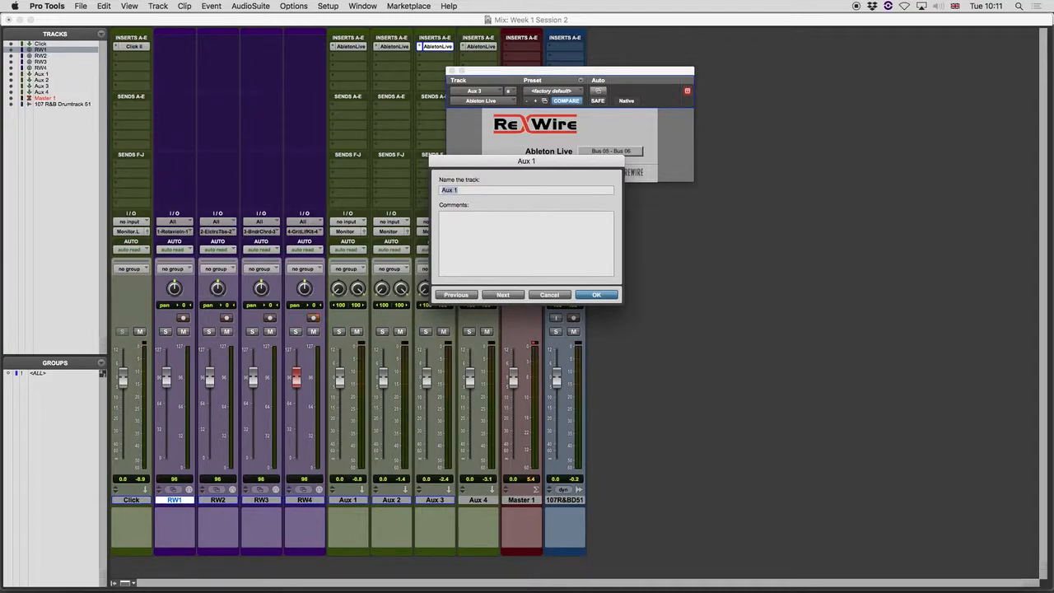
Check the first instrument's name in Ableton Live, add Strings to the Aux 1 track's name in Pro Tools, and go on to Aux 2.
{"action": "key", "text": "super+Tab"}
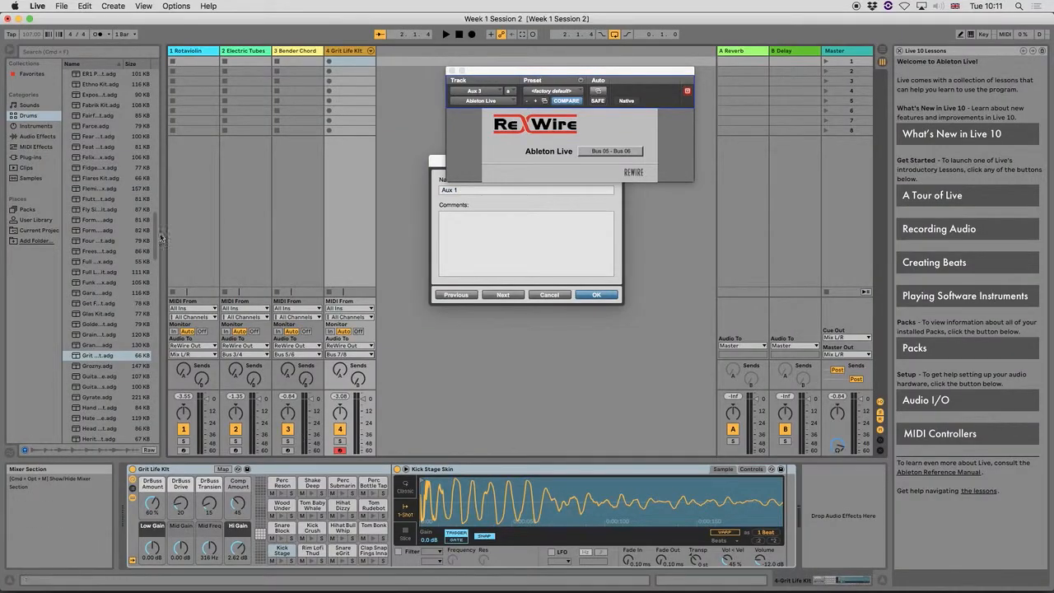
{"action": "key", "text": "super+Tab"}
{"action": "type", "text": "String"}
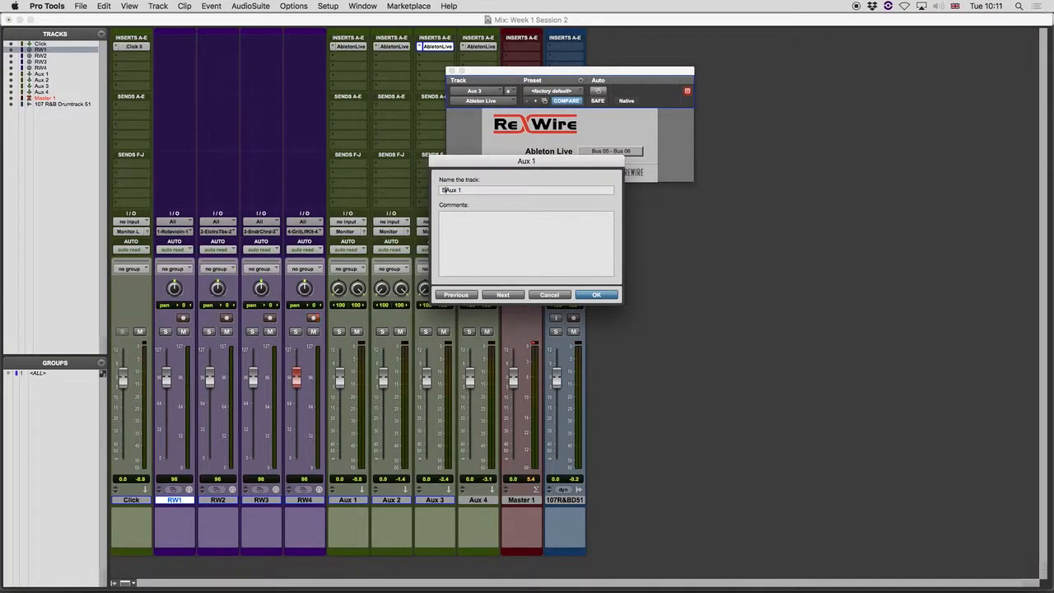
{"action": "key", "text": "BackSpace"}
{"action": "key", "text": "BackSpace"}
{"action": "key", "text": "BackSpace"}
{"action": "type", "text": "S"}
{"action": "key", "text": "super+Right"}
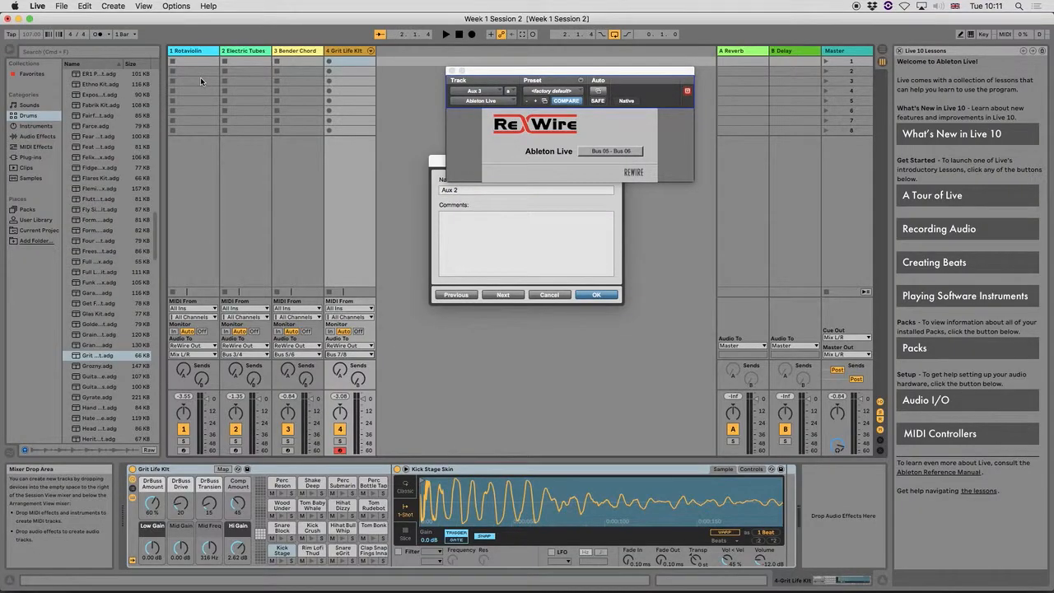
Rename the tracks Aux 2, Aux 3 and Aux 4 as Organ, SFX and Drums.
{"action": "key", "text": "super+Right"}
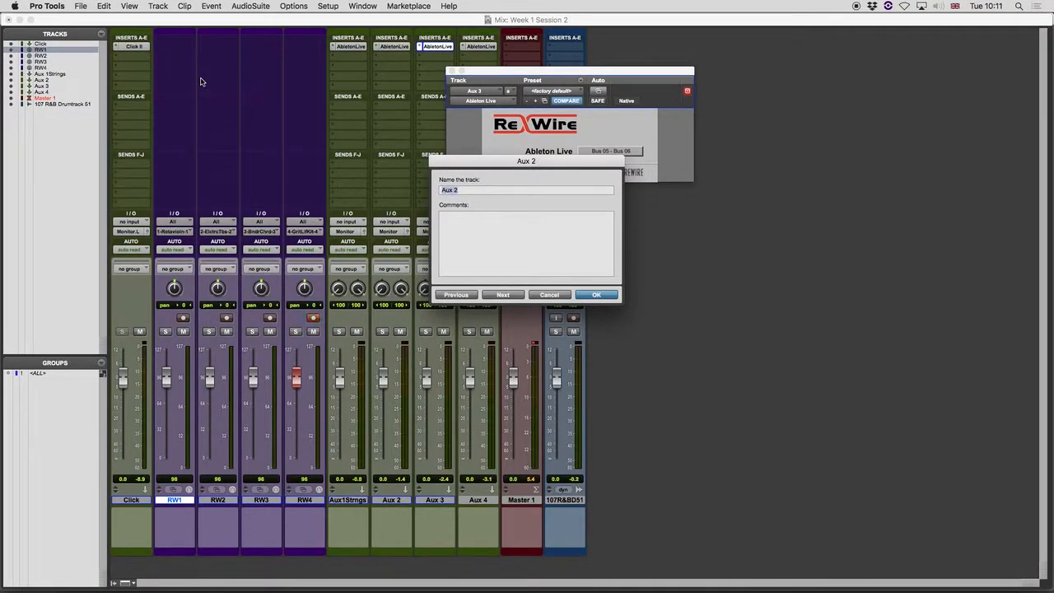
{"action": "type", "text": "G"}
{"action": "key", "text": "super+Right"}
{"action": "type", "text": "SFX"}
{"action": "key", "text": "super+Right"}
{"action": "type", "text": "Drums"}
{"action": "key", "text": "Return"}
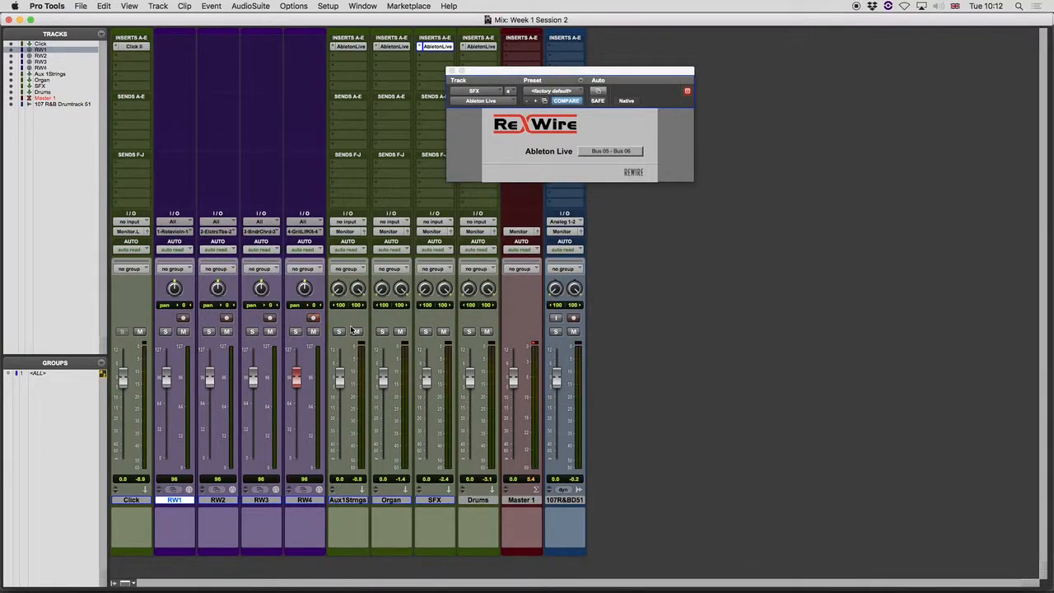
Correct the first Aux track's name to Strings, and close the ReWire plug-in window.
{"action": "double_click", "coordinate": [346, 502]}
{"action": "left_click", "coordinate": [437, 189]}
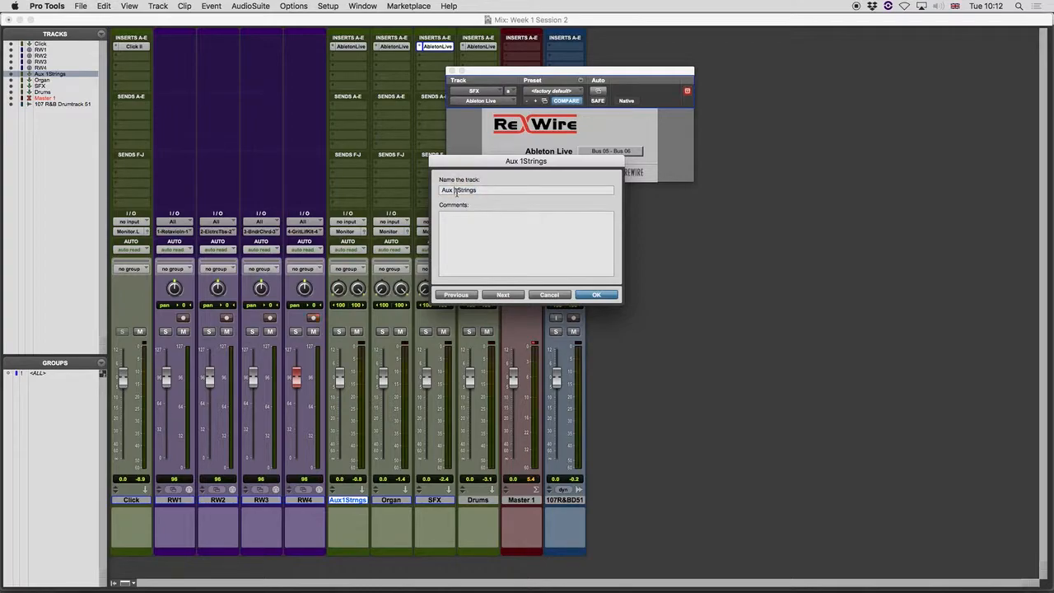
{"action": "left_click", "coordinate": [594, 295]}
{"action": "left_click", "coordinate": [452, 71]}
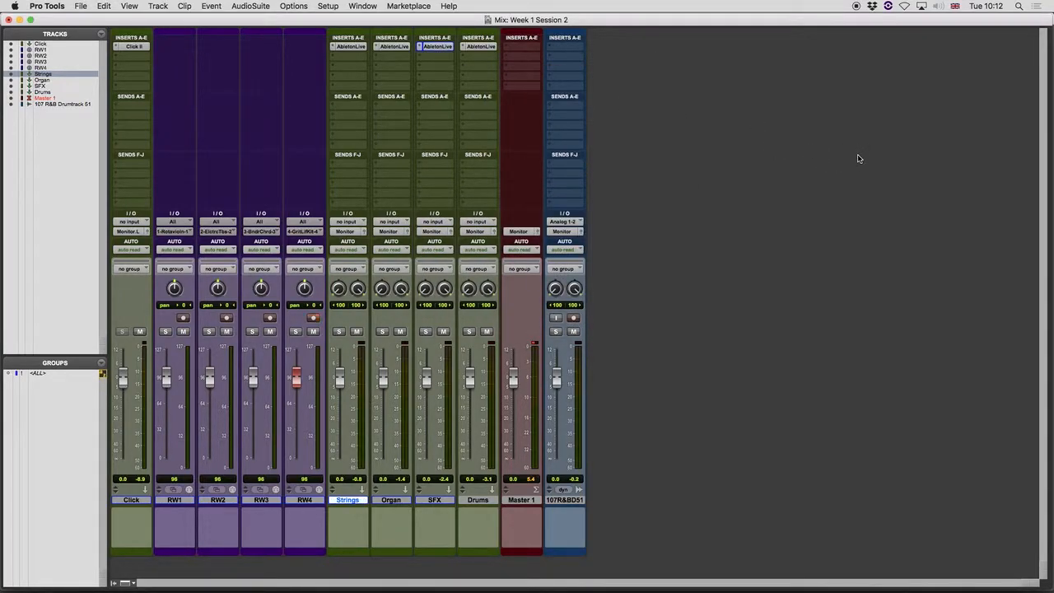
Look at the Ableton Live set, return to Pro Tools, and save the Pro Tools session.
{"action": "key", "text": "super+Tab"}
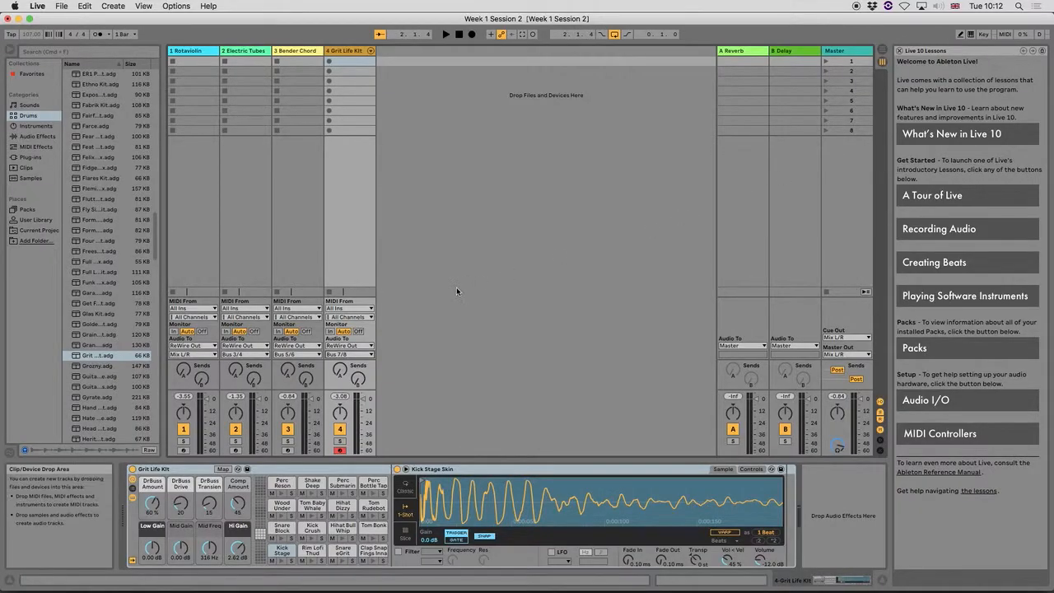
{"action": "key", "text": "super+Tab"}
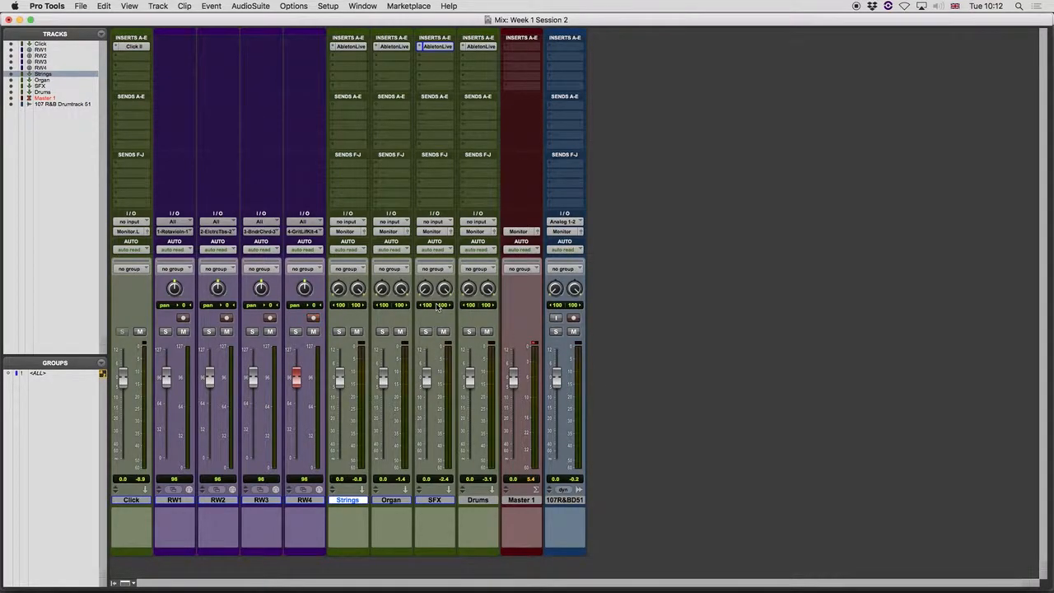
{"action": "key", "text": "super+equal"}
{"action": "key", "text": "super+s"}
{"action": "key", "text": "super+equal"}
Select the four Aux tracks from Strings to Drums in the mixer.
{"action": "left_click", "coordinate": [470, 500]}
{"action": "left_click", "coordinate": [386, 502], "text": "shift"}
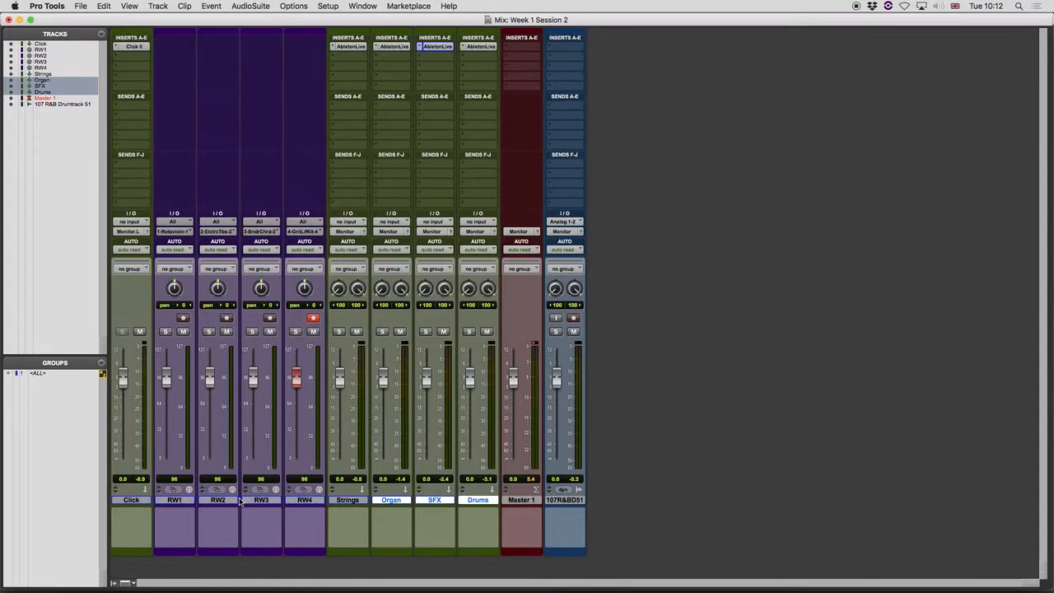
{"action": "left_click", "coordinate": [359, 501]}
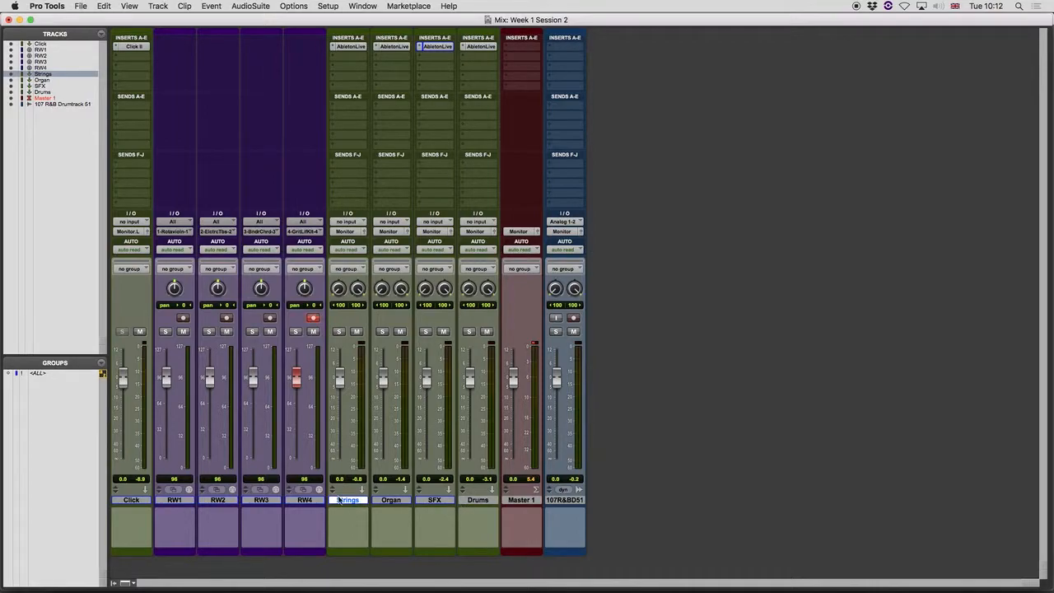
{"action": "left_click", "coordinate": [477, 500], "text": "shift"}
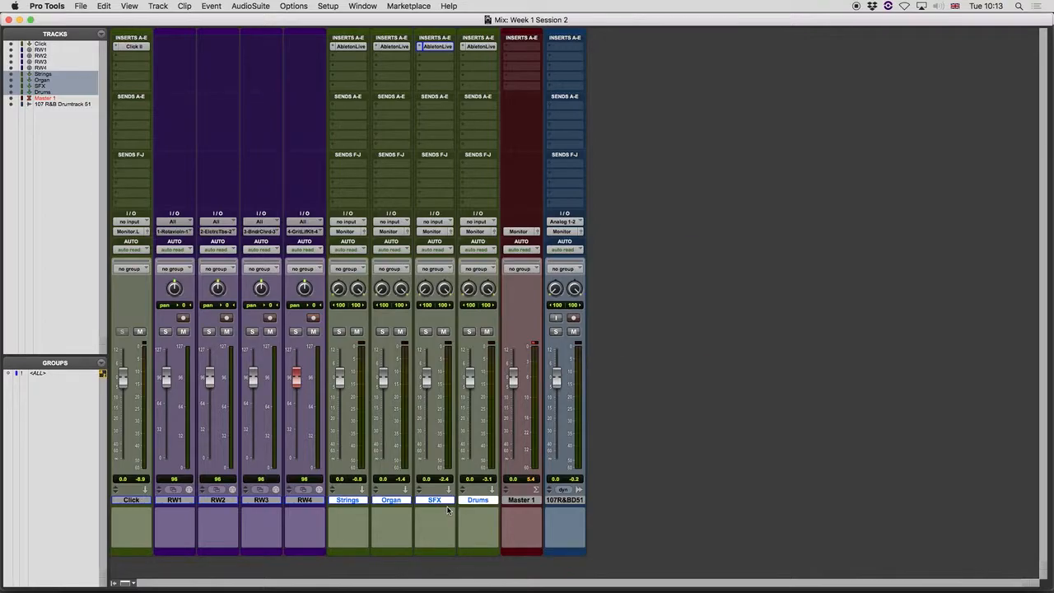
Switch to Ableton Live, look at the Arrangement View and return to the Session View, and save the Live set.
{"action": "key", "text": "super+Tab"}
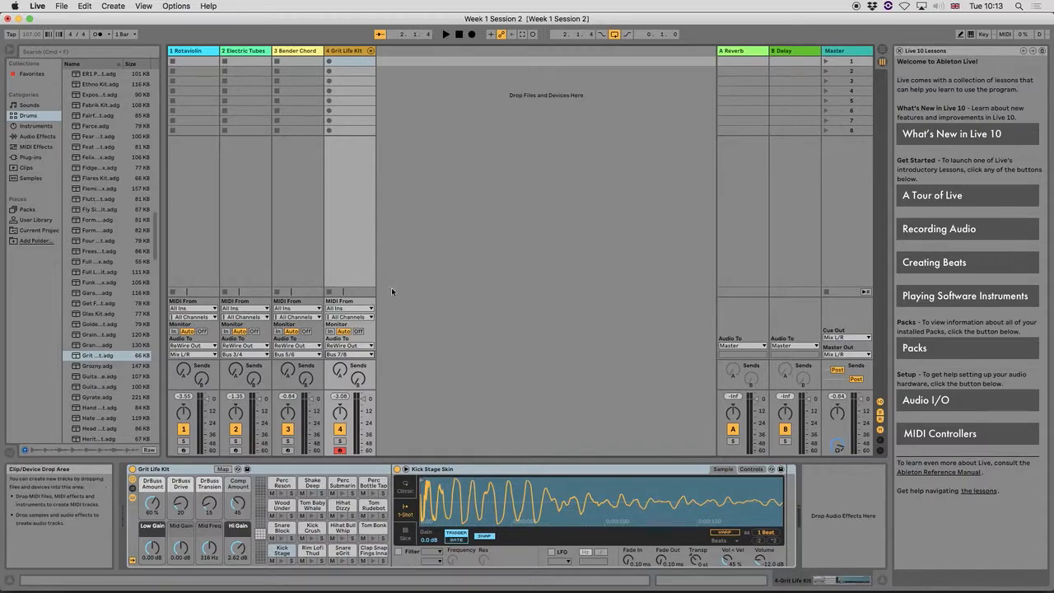
{"action": "key", "text": "Tab"}
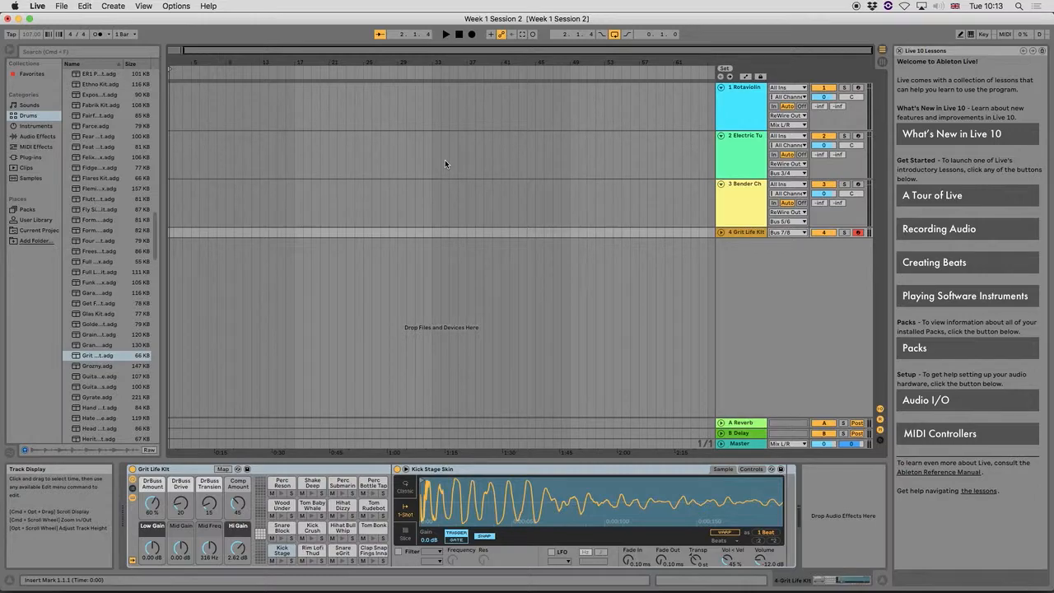
{"action": "key", "text": "Tab"}
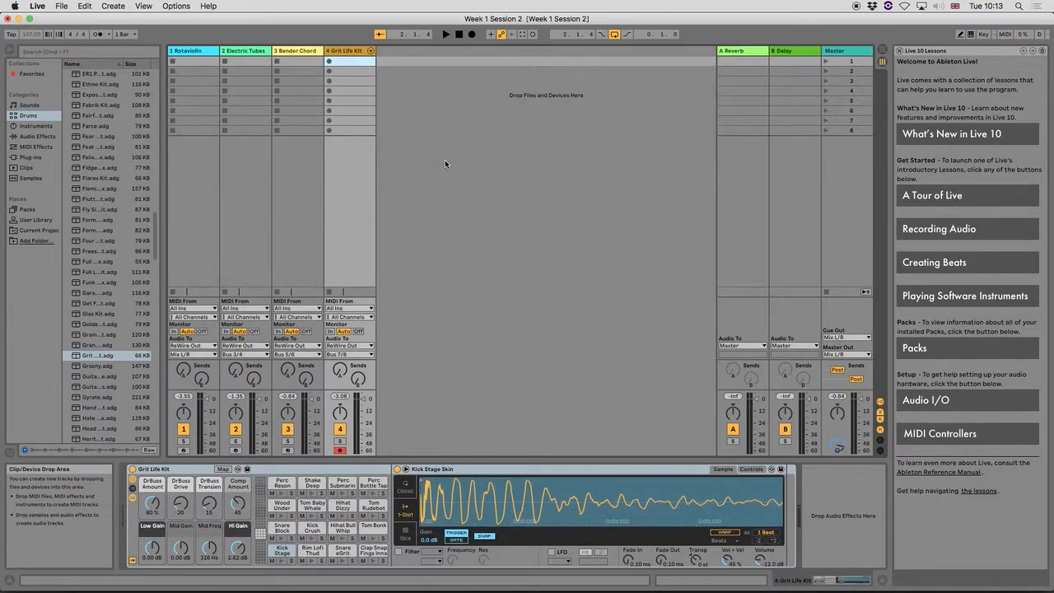
{"action": "key", "text": "super+s"}
Switch to the Pro Tools Edit window and mute the 107 R&B Drumtrack 51 track.
{"action": "key", "text": "super+Tab"}
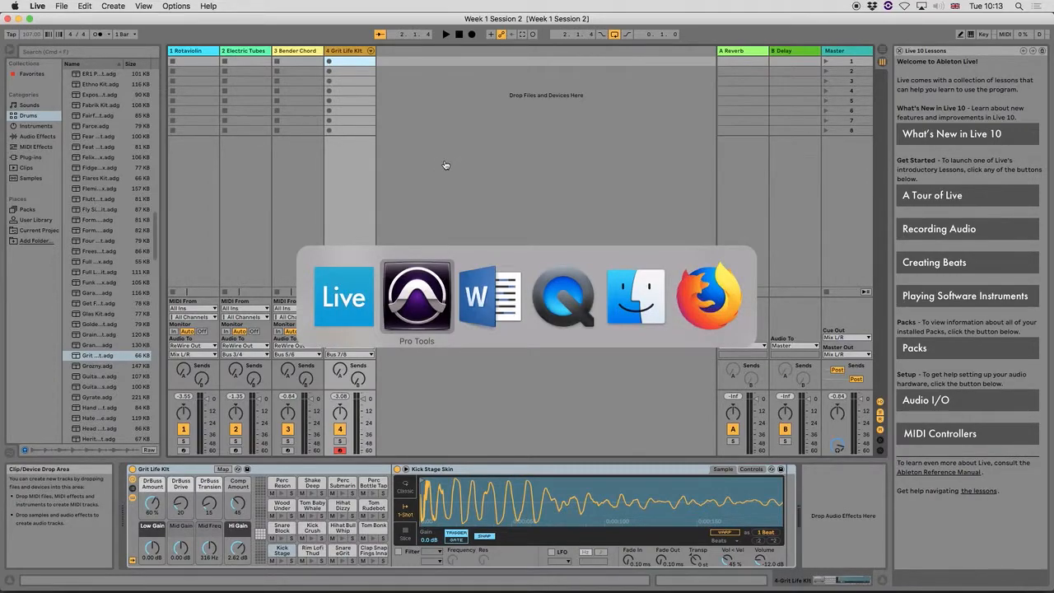
{"action": "key", "text": "super+equal"}
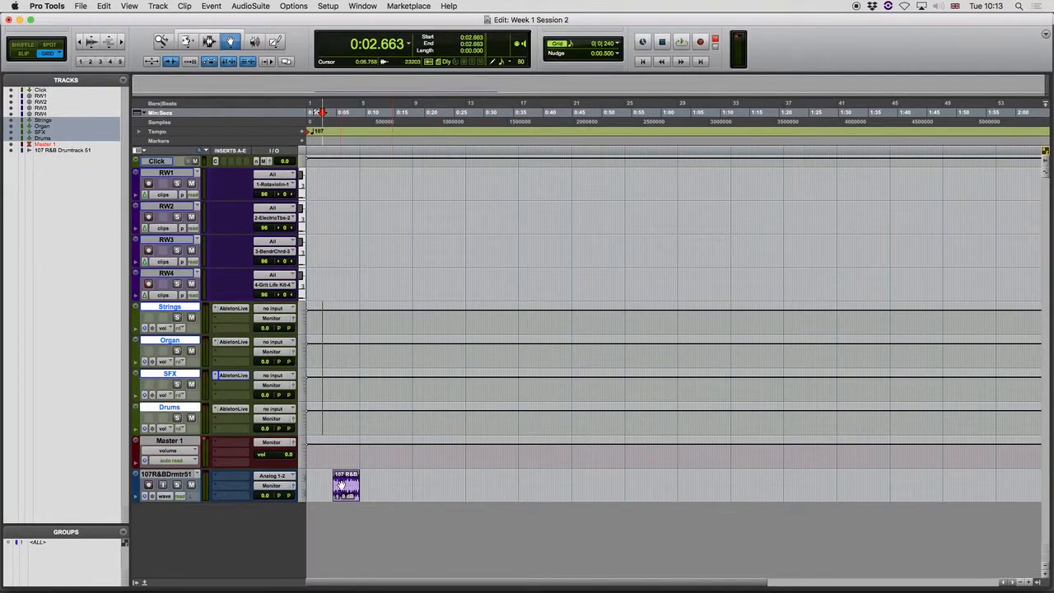
{"action": "left_click", "coordinate": [346, 486]}
{"action": "left_click", "coordinate": [191, 484]}
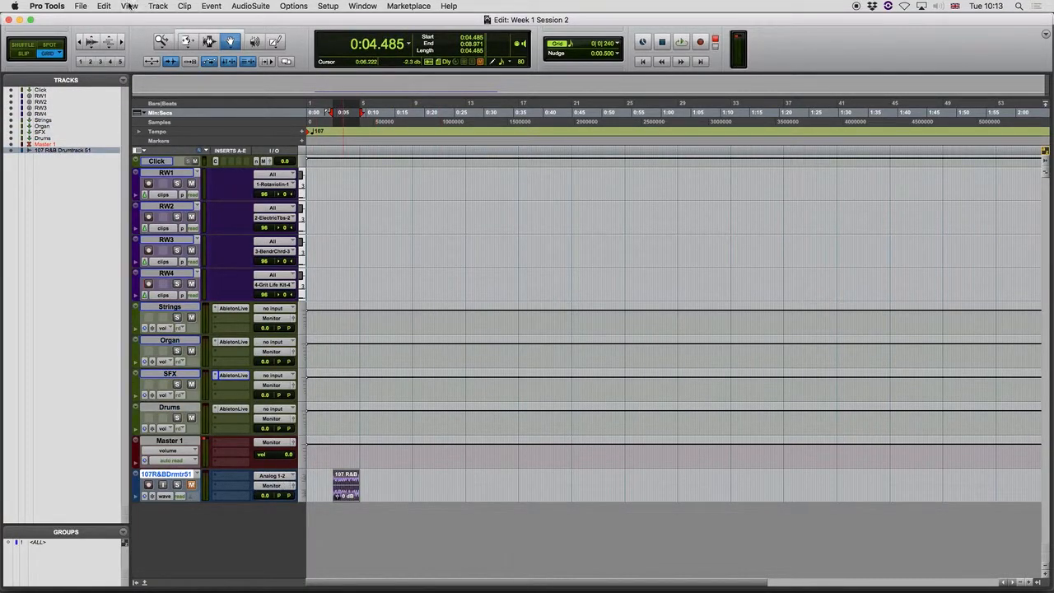
{"action": "left_click", "coordinate": [81, 6]}
Switch to the DAW2 Phase 2 Notes in Word and read the first task under Today's Activities, highlighting its text.
{"action": "key", "text": "super+Tab"}
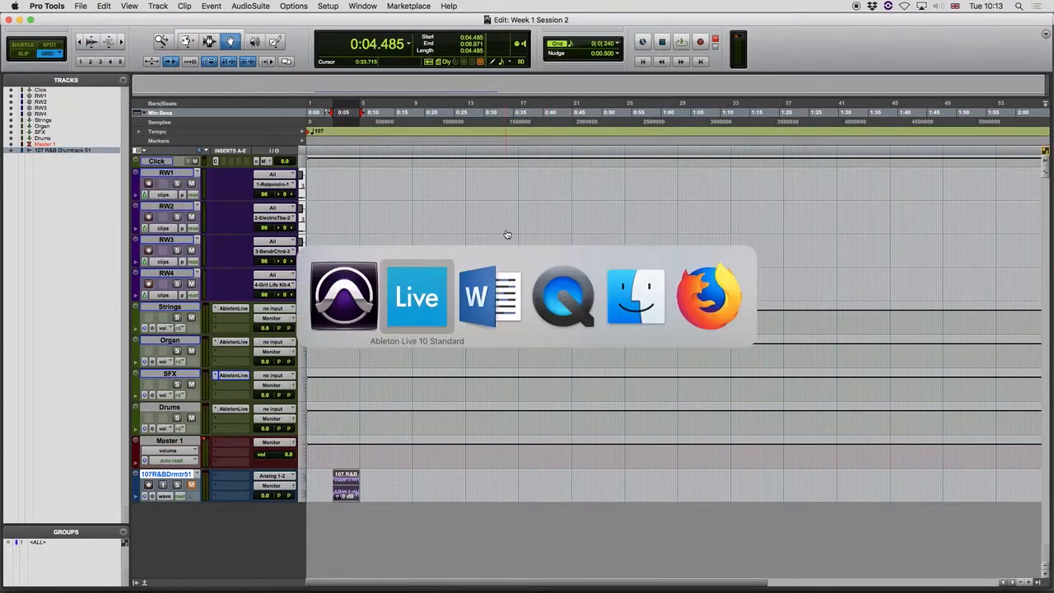
{"action": "key", "text": "super+Tab"}
{"action": "scroll", "coordinate": [462, 312], "scroll_direction": "down", "scroll_amount": 6}
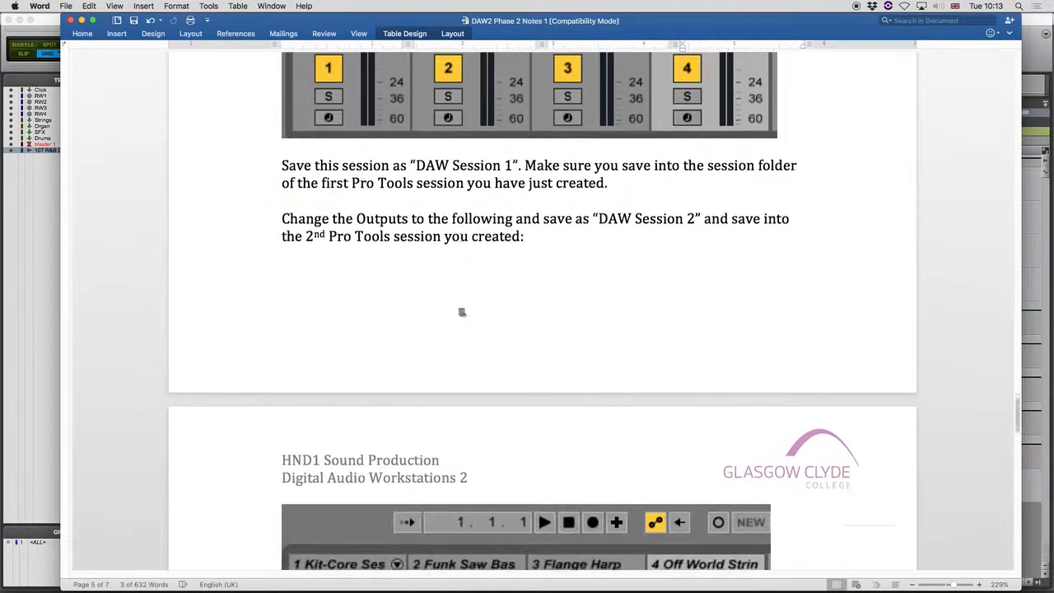
{"action": "scroll", "coordinate": [462, 312], "scroll_direction": "down", "scroll_amount": 15}
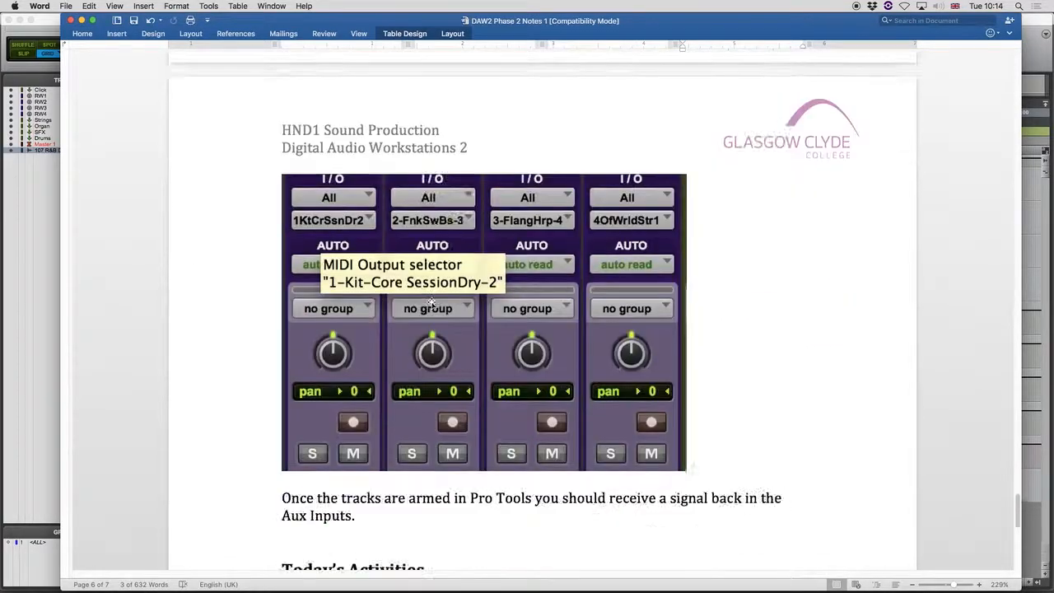
{"action": "scroll", "coordinate": [430, 301], "scroll_direction": "down", "scroll_amount": 6}
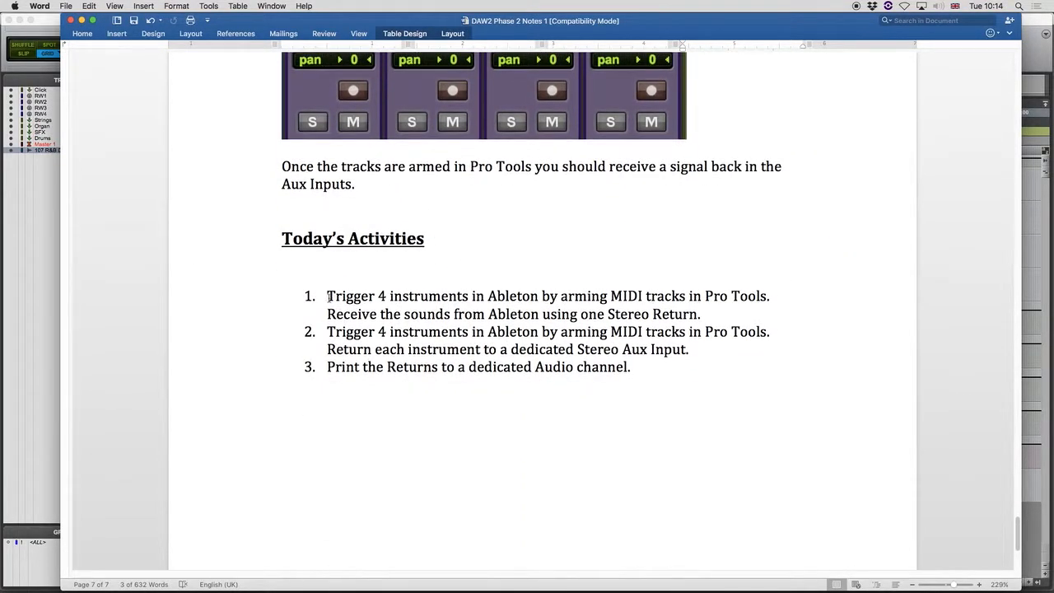
{"action": "left_click_drag", "start_coordinate": [329, 296], "coordinate": [769, 306]}
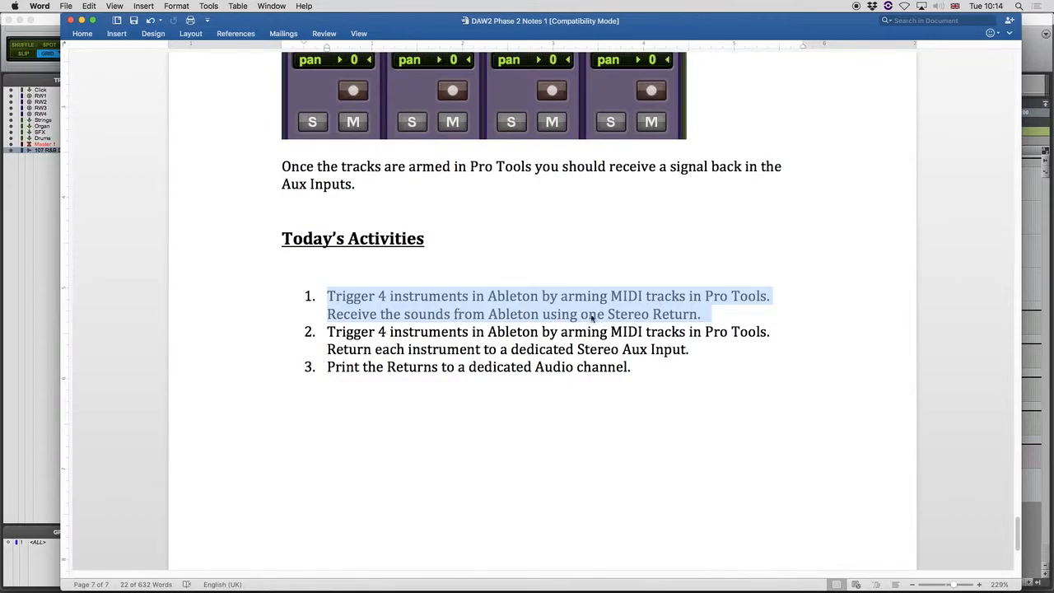
{"action": "left_click", "coordinate": [654, 313]}
{"action": "left_click_drag", "start_coordinate": [700, 316], "coordinate": [603, 317]}
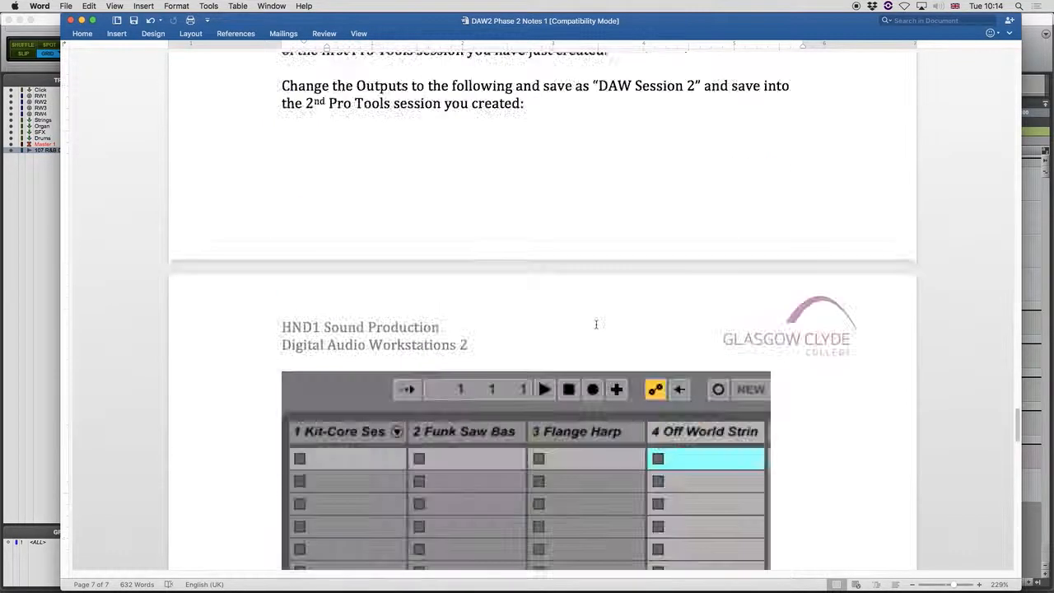
Highlight the Aux Input entry for Pro Tools Session 1 in the notes, and read the second task under Today's Activities.
{"action": "scroll", "coordinate": [596, 324], "scroll_direction": "up", "scroll_amount": 20}
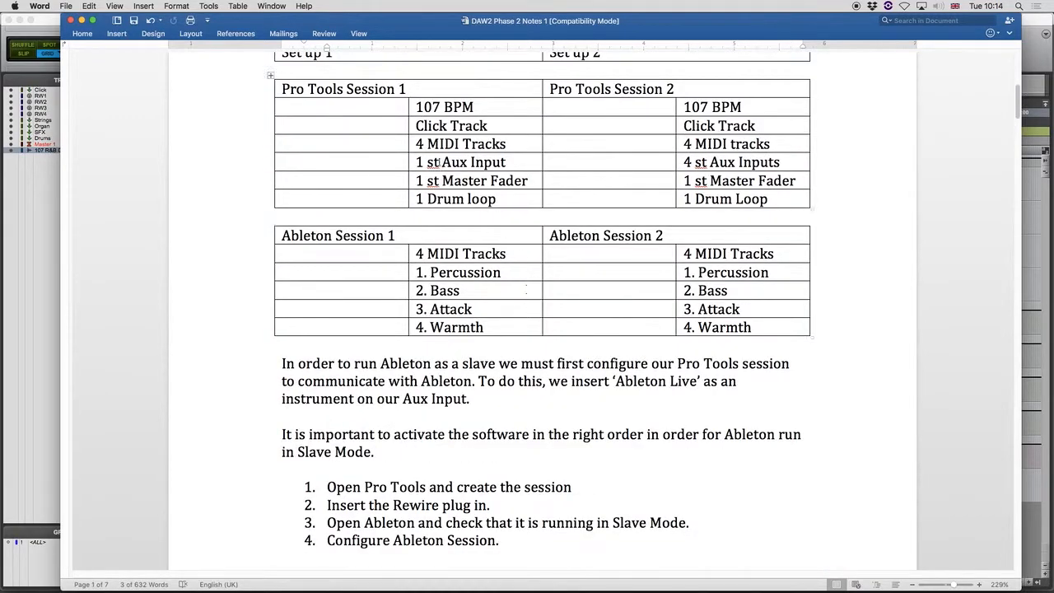
{"action": "left_click_drag", "start_coordinate": [416, 162], "coordinate": [510, 165]}
{"action": "scroll", "coordinate": [527, 312], "scroll_direction": "down", "scroll_amount": 10}
{"action": "scroll", "coordinate": [528, 311], "scroll_direction": "down", "scroll_amount": 20}
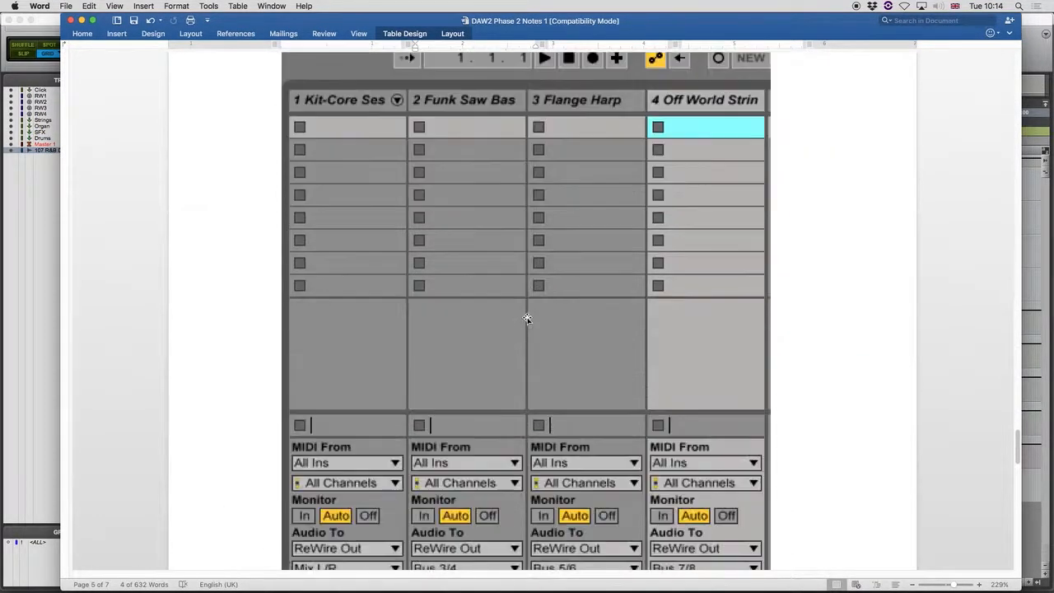
{"action": "scroll", "coordinate": [528, 320], "scroll_direction": "down", "scroll_amount": 20}
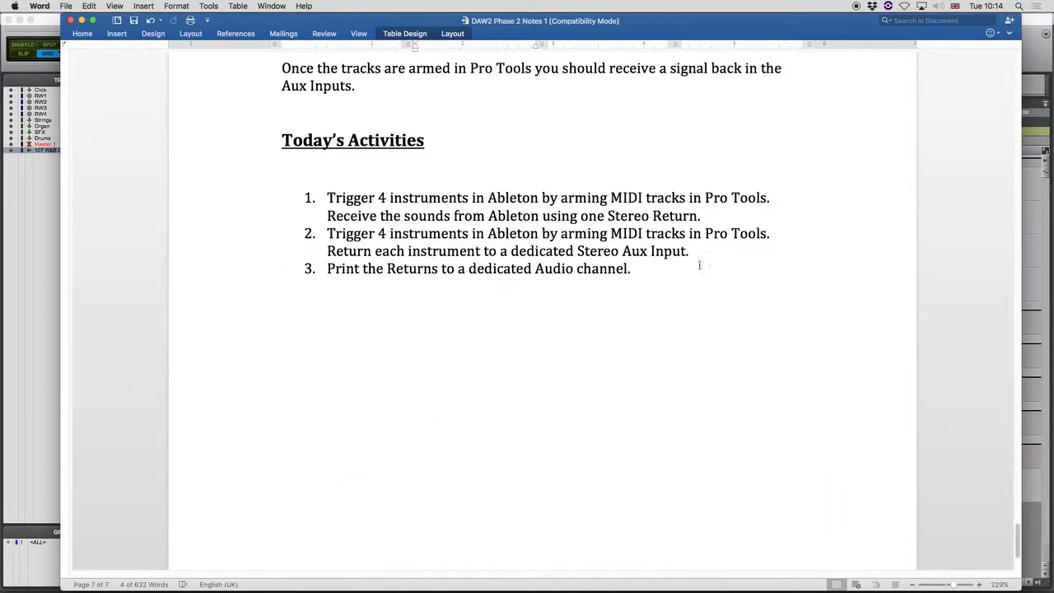
{"action": "left_click_drag", "start_coordinate": [689, 251], "coordinate": [365, 236]}
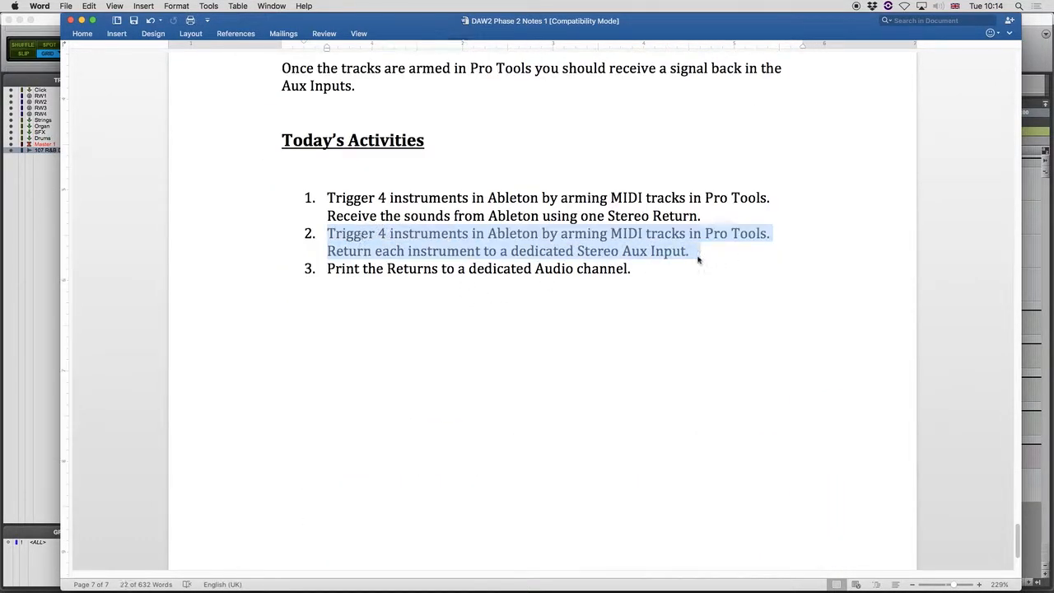
Bring up the Pro Tools mixer, return to the Word notes, and highlight the third activity about printing the Returns.
{"action": "left_click", "coordinate": [1036, 250]}
{"action": "key", "text": "super+equal"}
{"action": "key", "text": "super+Tab"}
{"action": "left_click", "coordinate": [574, 268]}
{"action": "left_click_drag", "start_coordinate": [658, 269], "coordinate": [358, 274]}
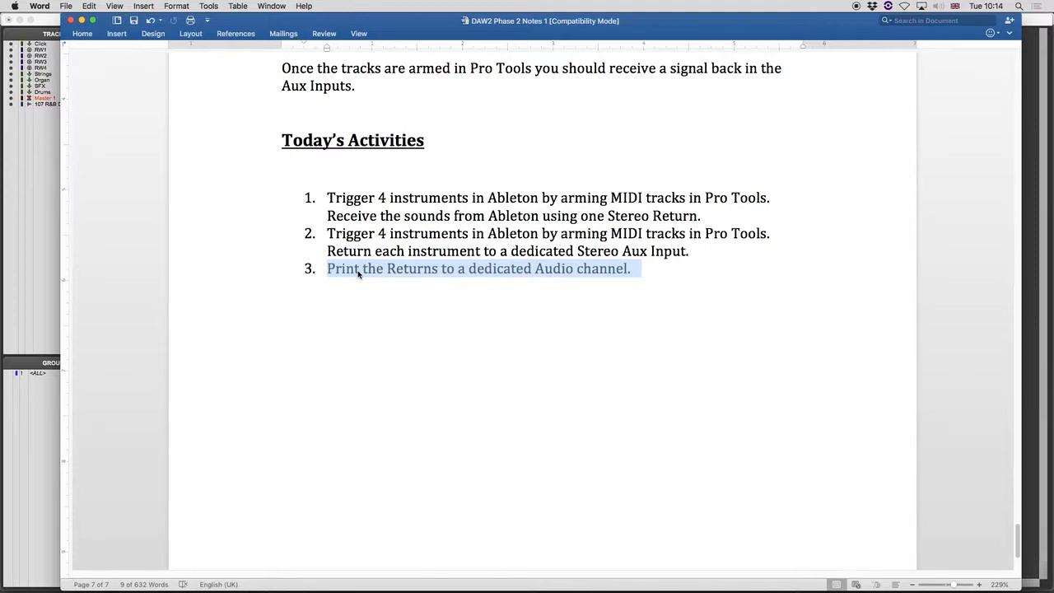
Select the Strings track in the Pro Tools mixer, and look at the Ableton Live set before going back to Word.
{"action": "key", "text": "super+Tab"}
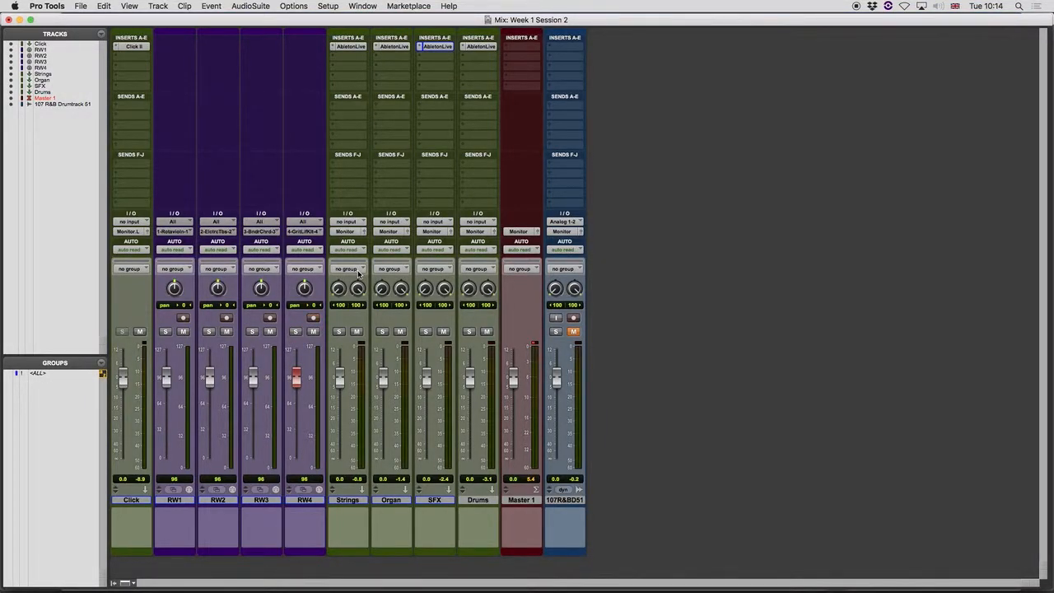
{"action": "left_click", "coordinate": [347, 500]}
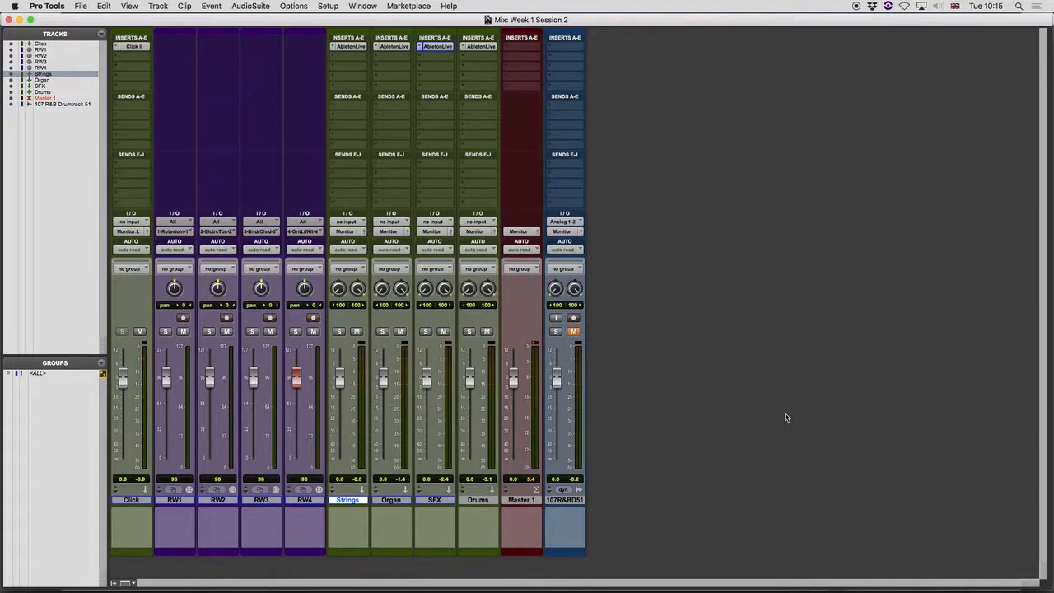
{"action": "key", "text": "super+Tab"}
{"action": "key", "text": "super+Tab"}
{"action": "key", "text": "super+Tab"}
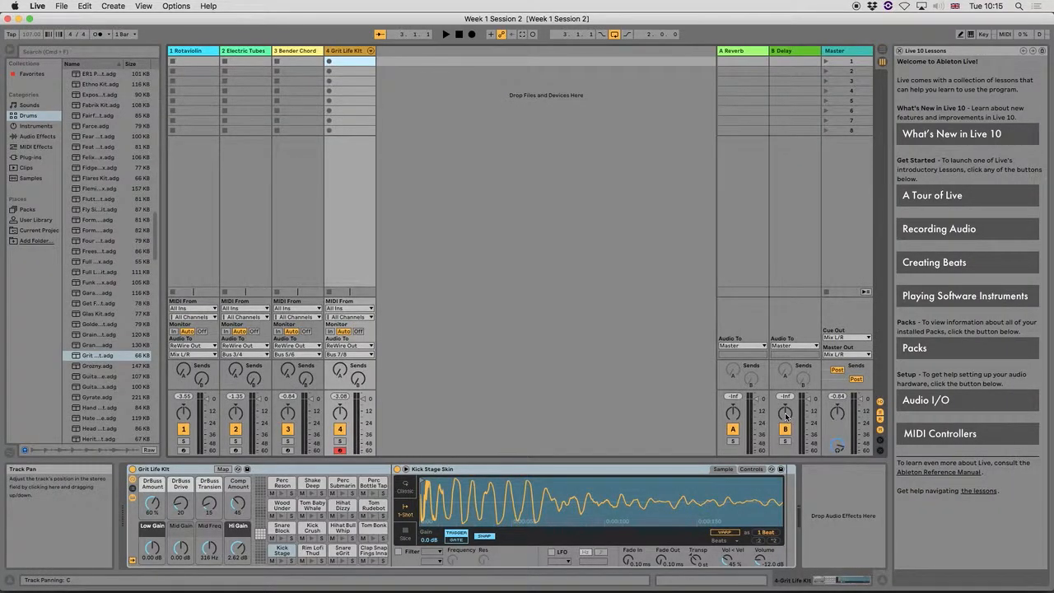
{"action": "key", "text": "super+Tab"}
{"action": "key", "text": "super+Tab"}
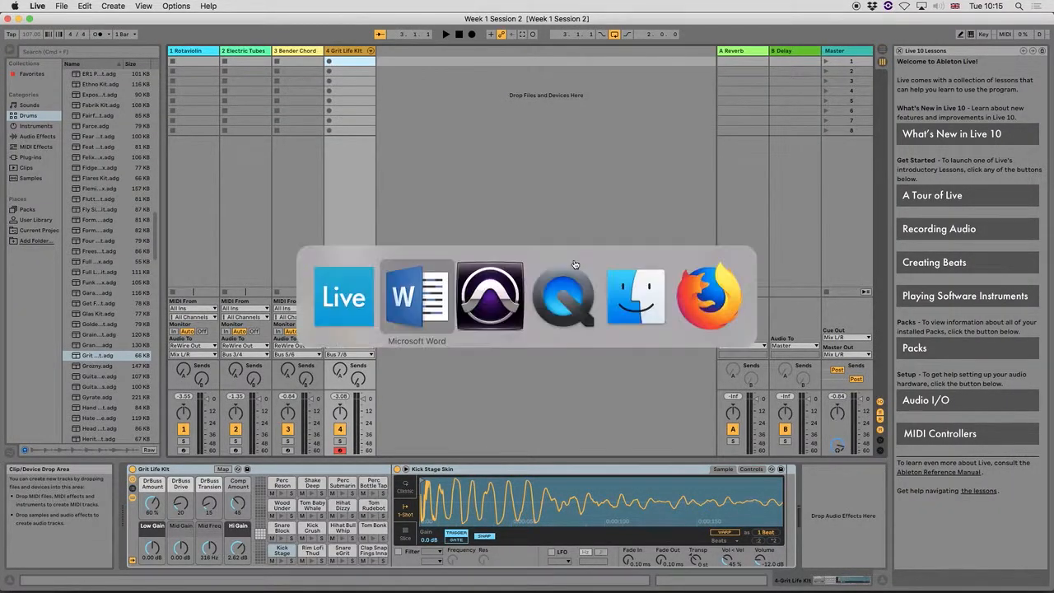